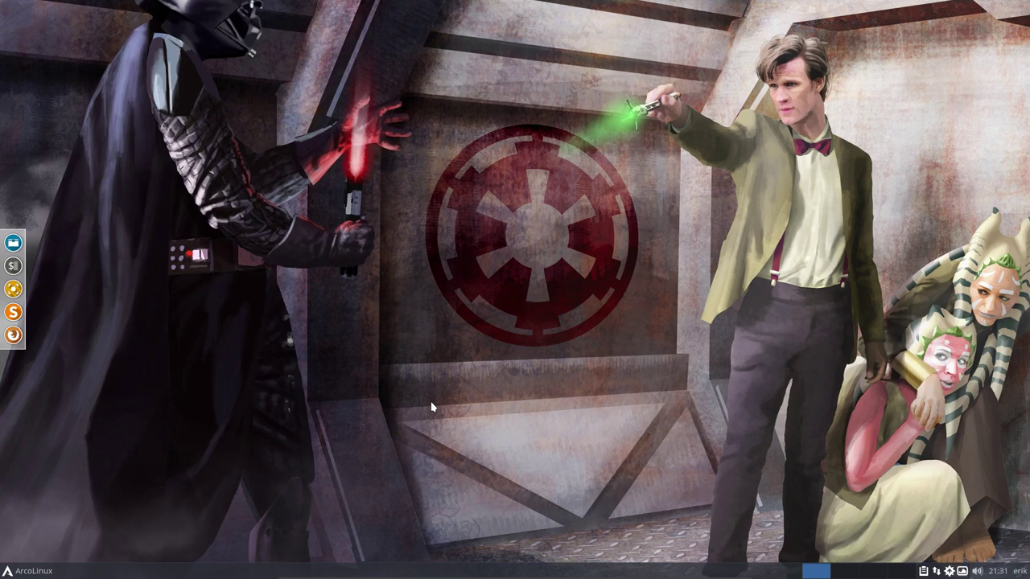
click(26, 570)
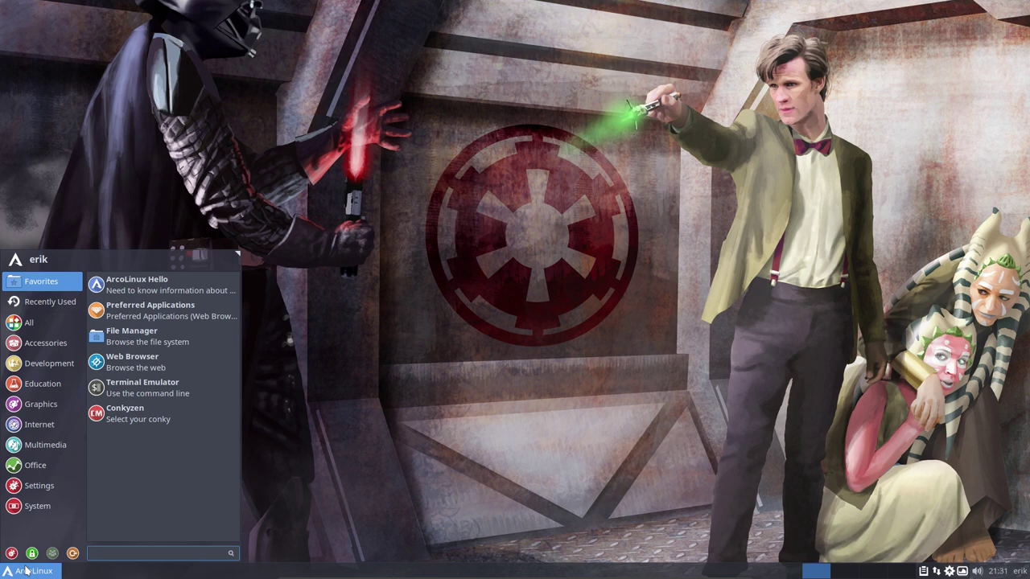
click(426, 462)
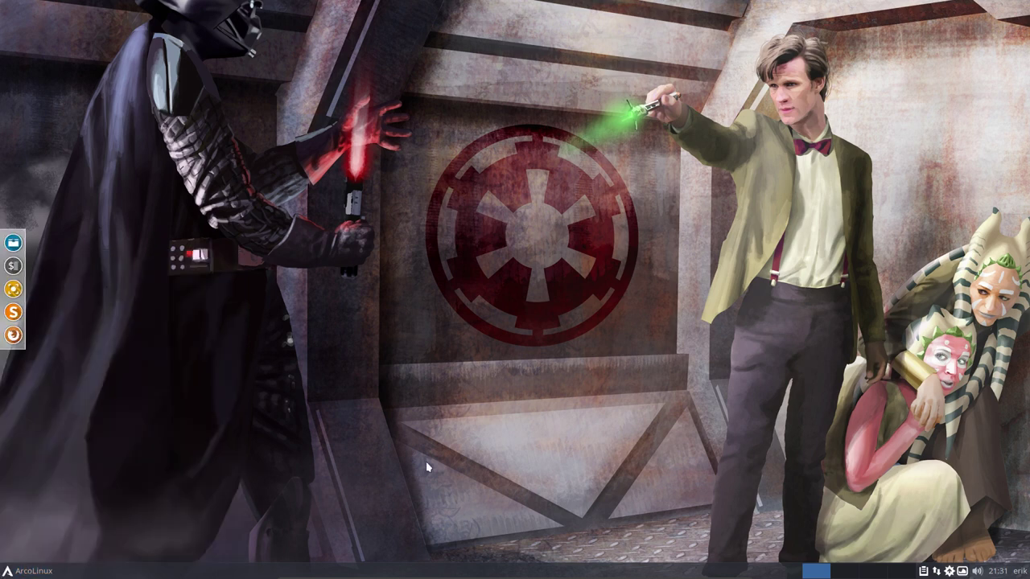
- Open a terminal and run pksyua to update all packages, entering the sudo password
key(ctrl+alt+t)
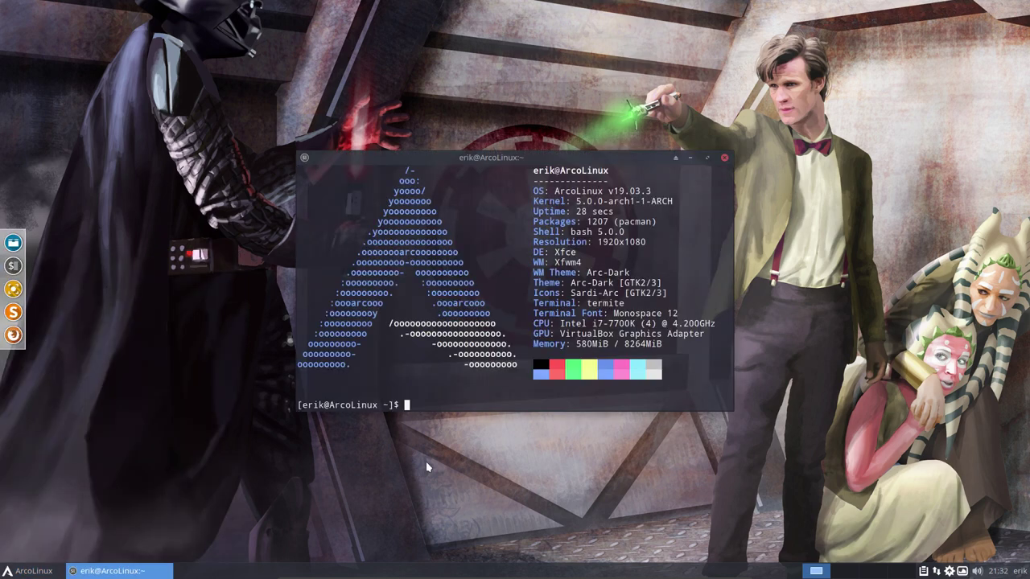
text(pksyua)
key(Return)
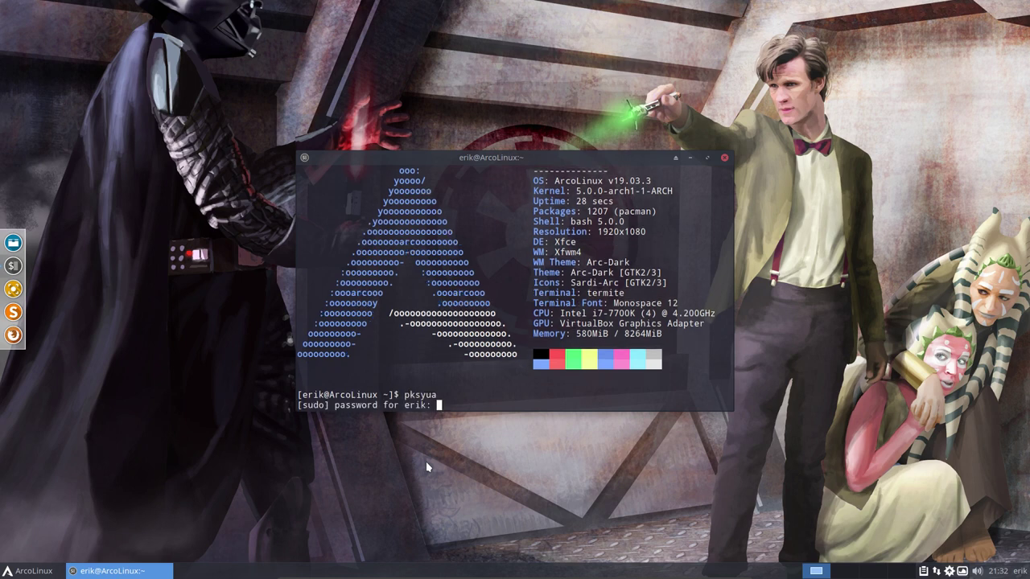
key(Return)
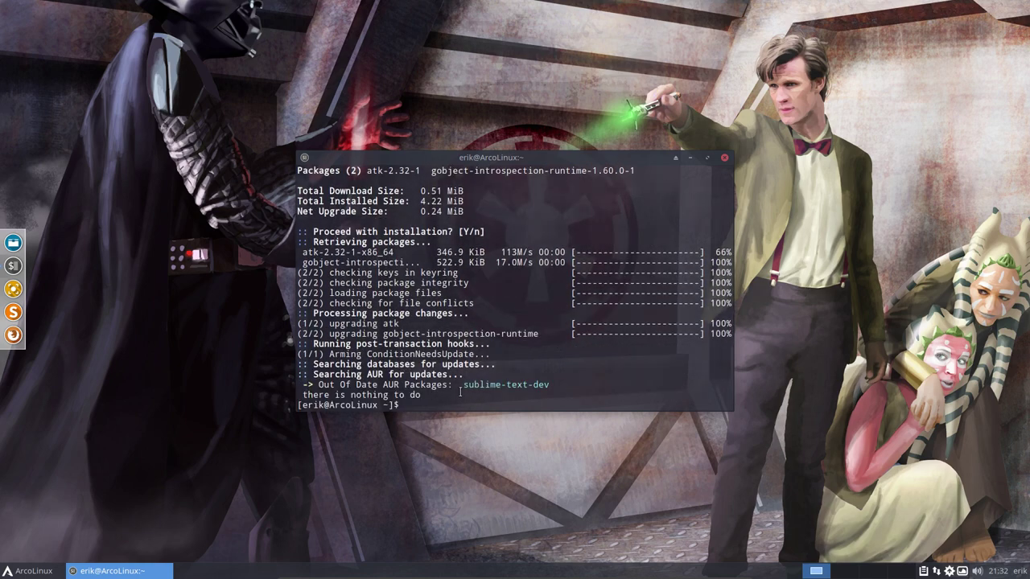
- Run the bupskel command in the terminal and close the terminal window
drag(464, 386, 561, 388)
click(486, 392)
text(bupskel)
key(Return)
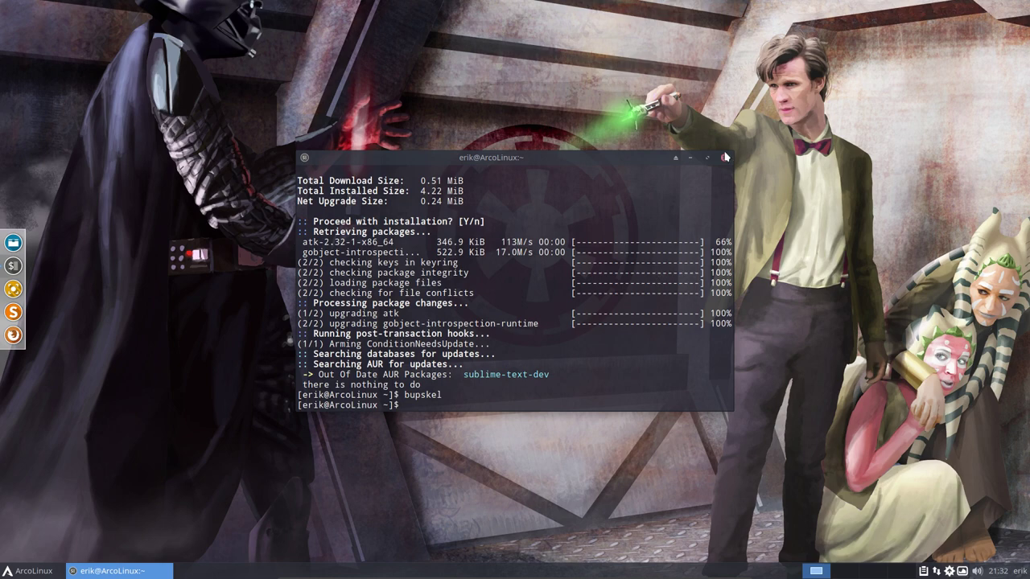
click(724, 159)
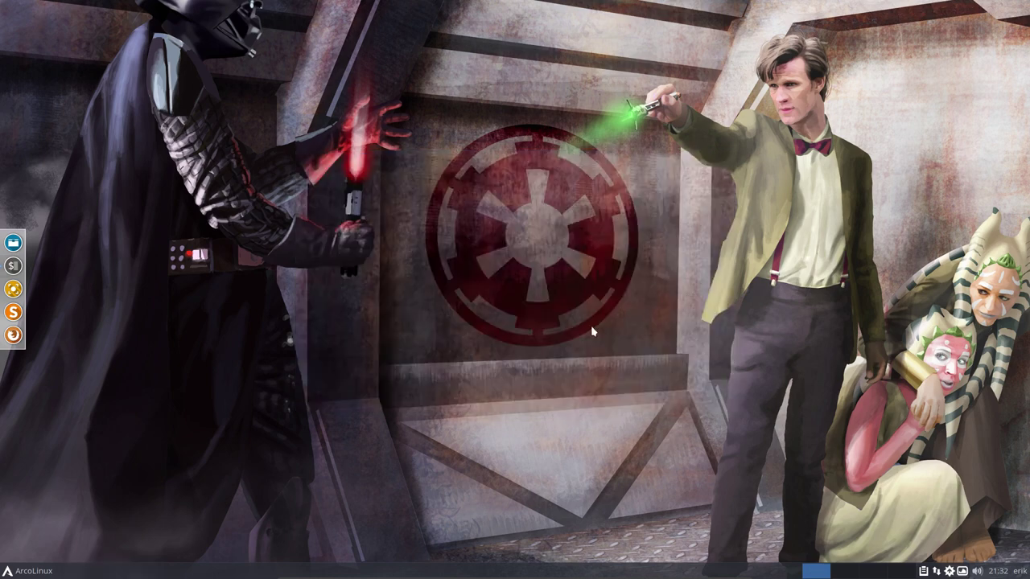
- Launch LibreOffice Writer from the Office applications
click(23, 572)
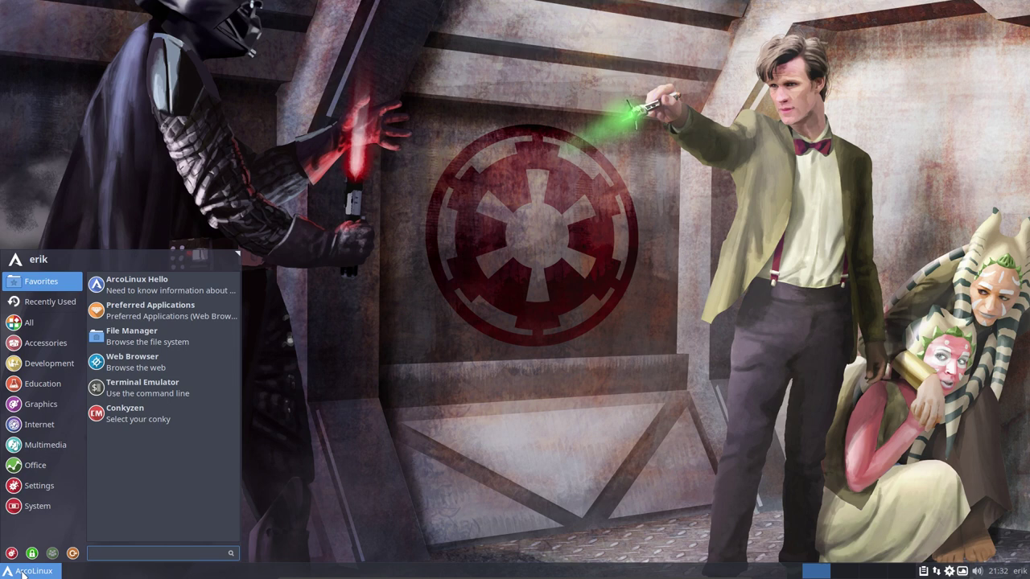
click(32, 466)
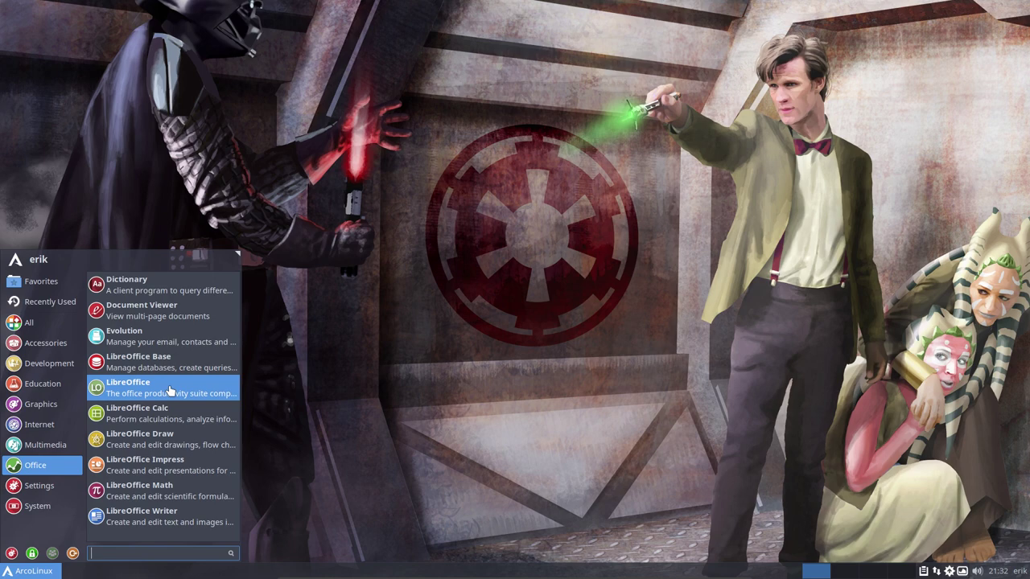
click(169, 516)
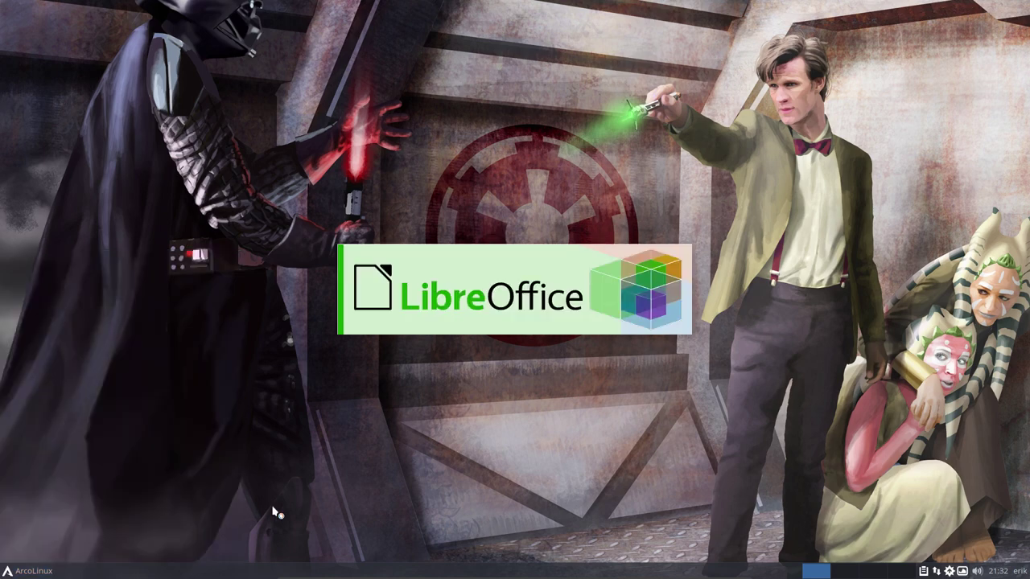
- Launch LibreOffice Impress from the Office applications
click(34, 572)
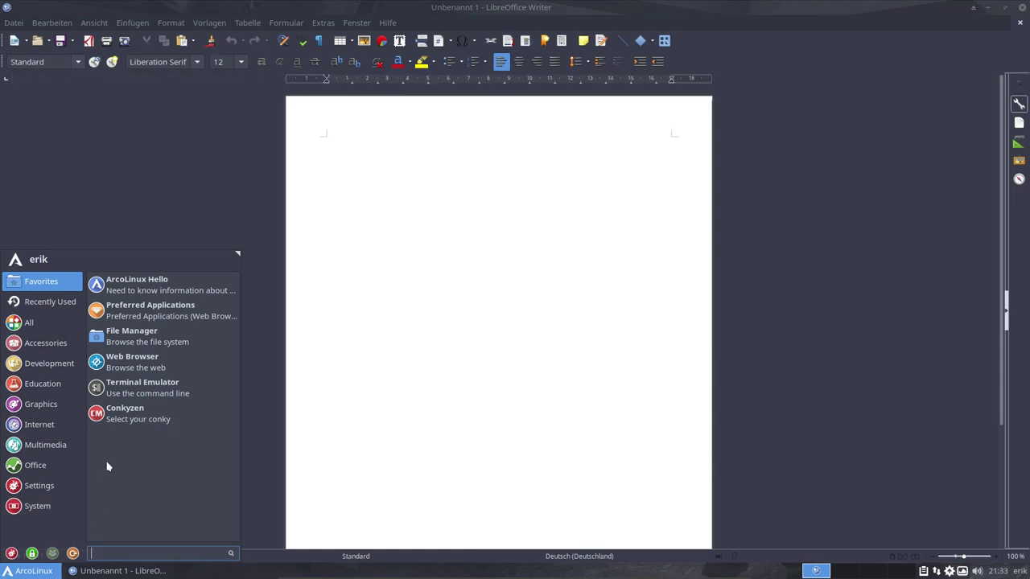
mouse_move(42, 460)
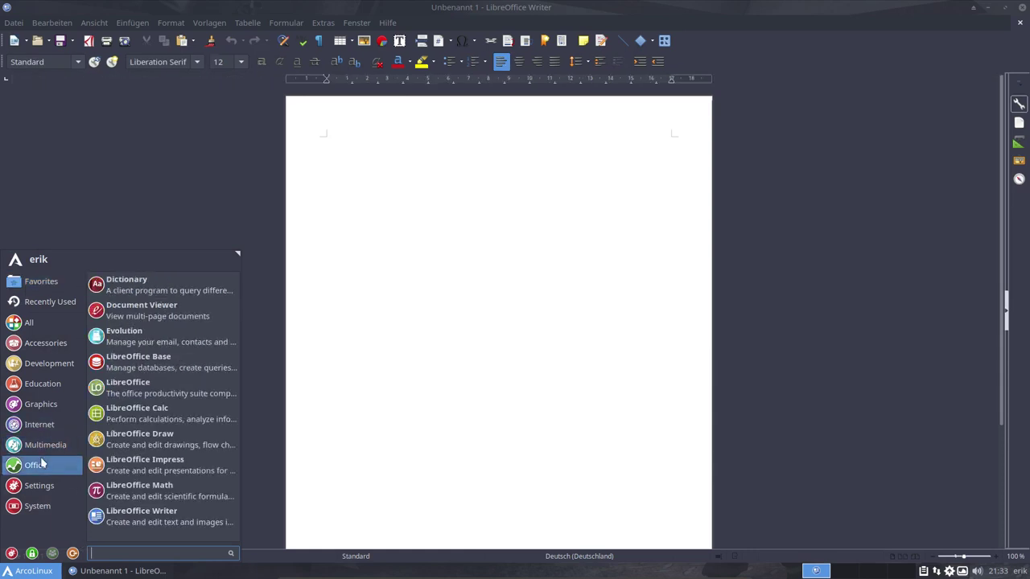
click(221, 469)
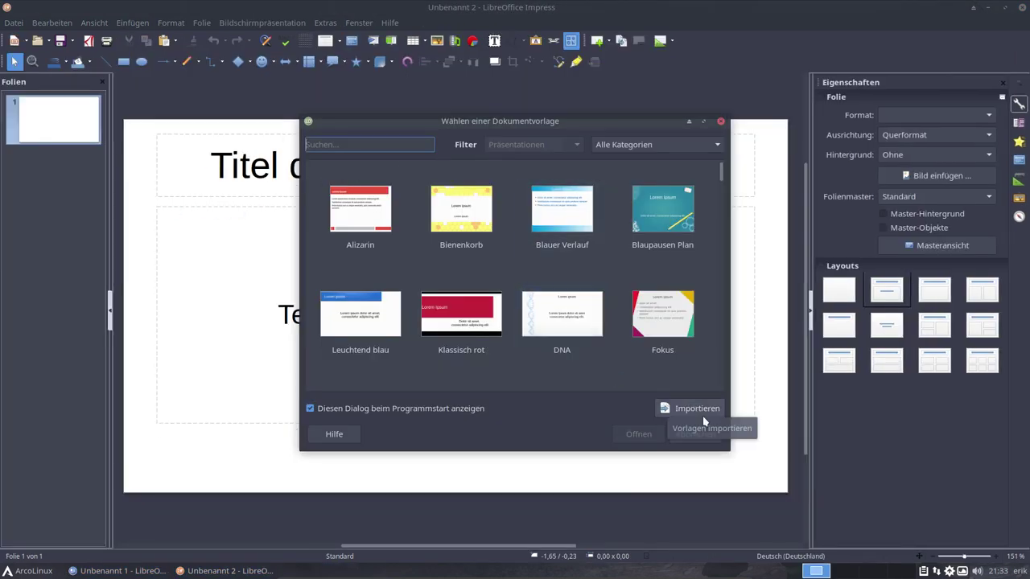
click(465, 222)
click(658, 414)
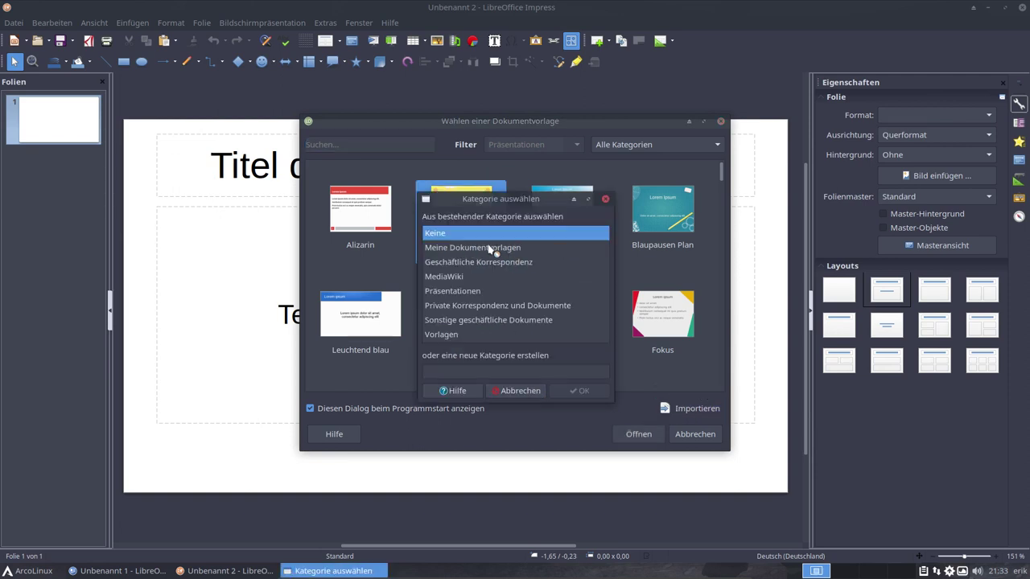
click(501, 266)
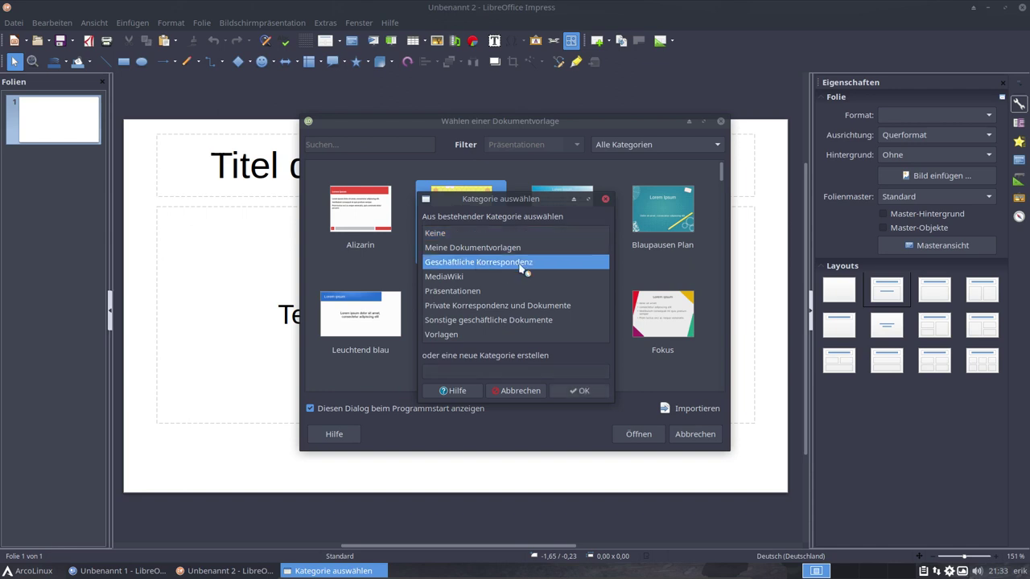
click(579, 391)
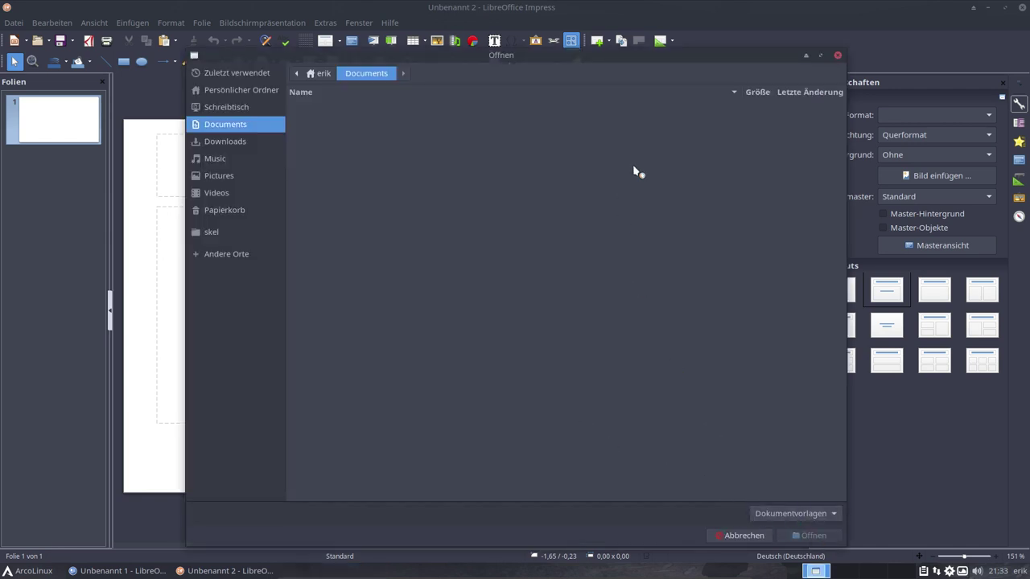
drag(460, 57, 420, 72)
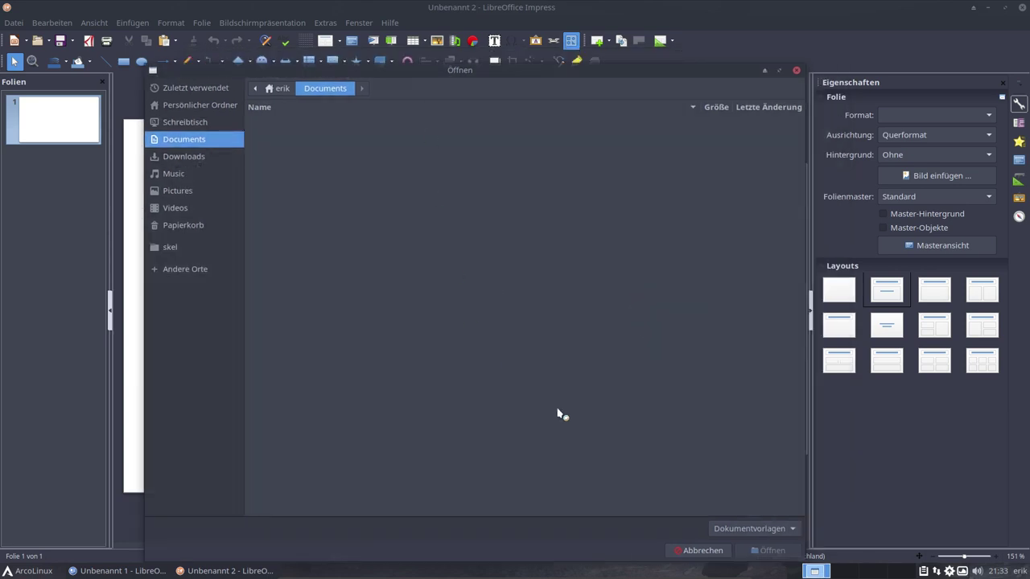
click(702, 551)
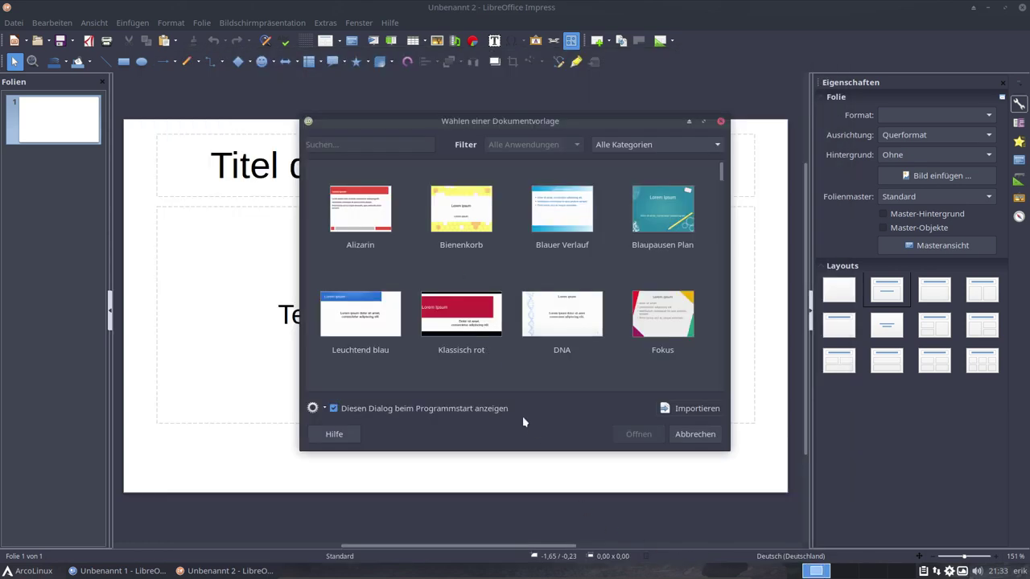
- Create a new presentation from the Bienenkorb template
double_click(446, 227)
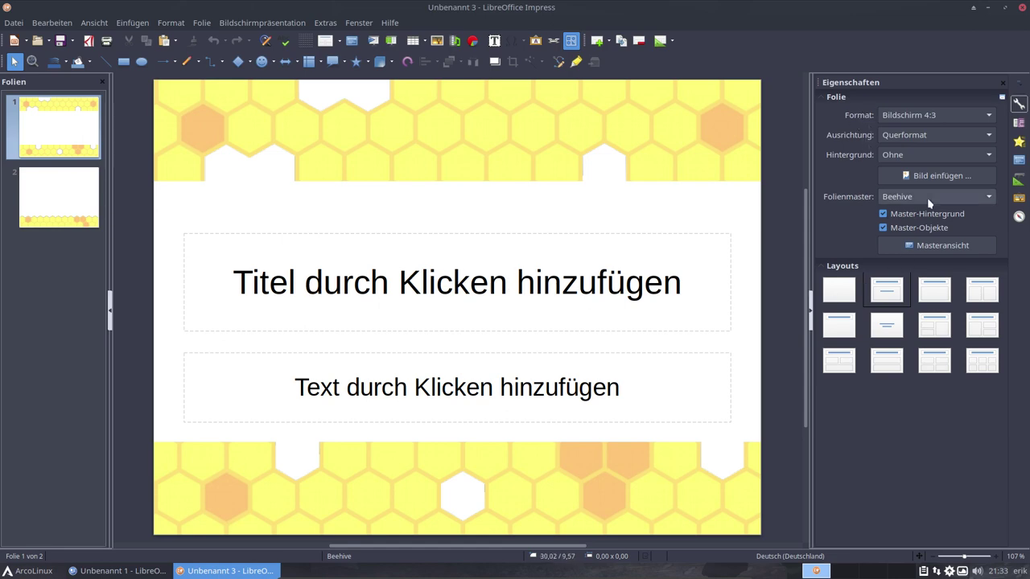
- Look through the presentation's German menu entries from Hilfe back to Datei, and quit LibreOffice
click(391, 23)
mouse_move(318, 24)
mouse_move(266, 24)
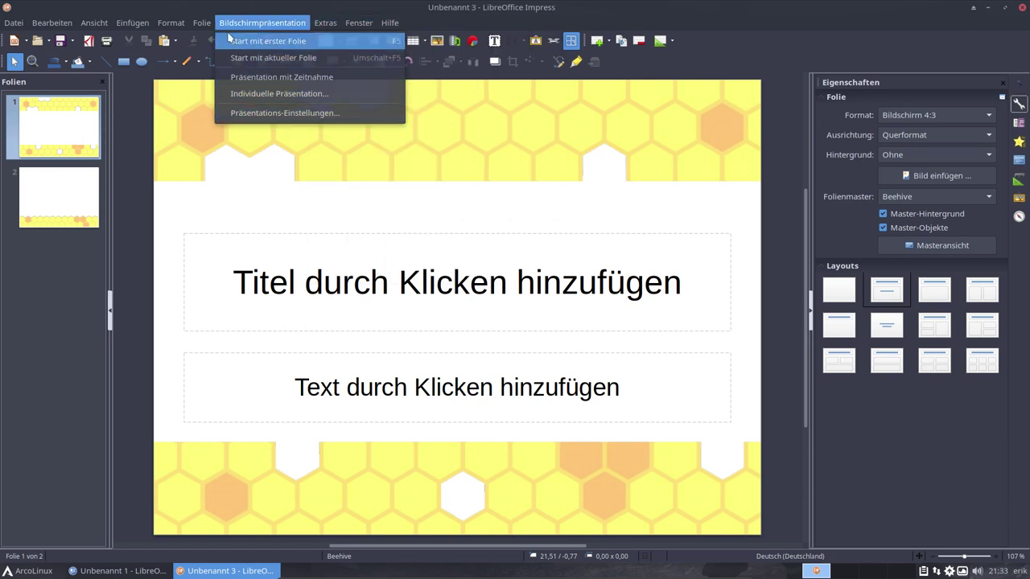
mouse_move(186, 27)
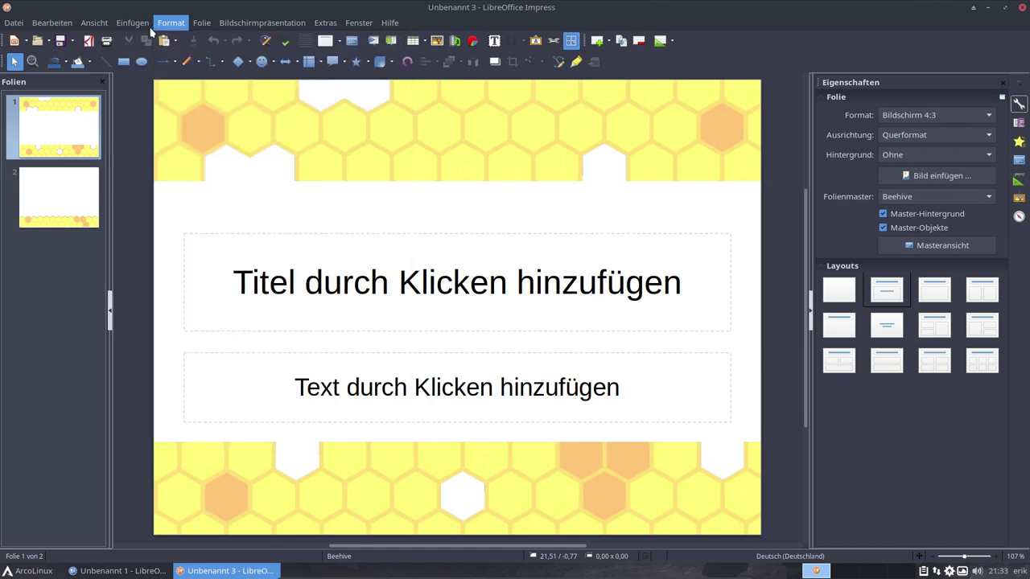
mouse_move(190, 234)
mouse_move(104, 27)
mouse_move(60, 28)
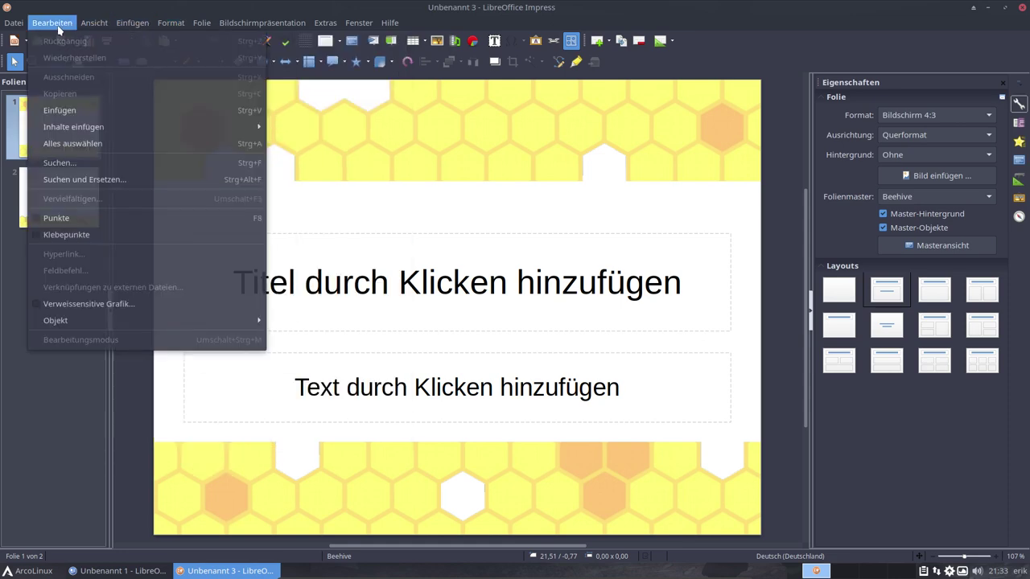
mouse_move(27, 27)
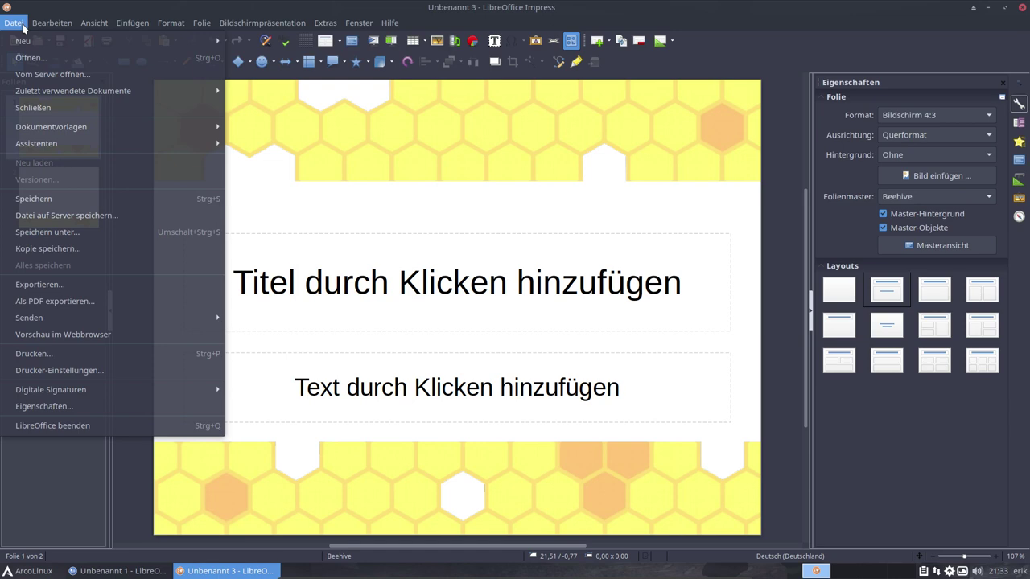
click(60, 425)
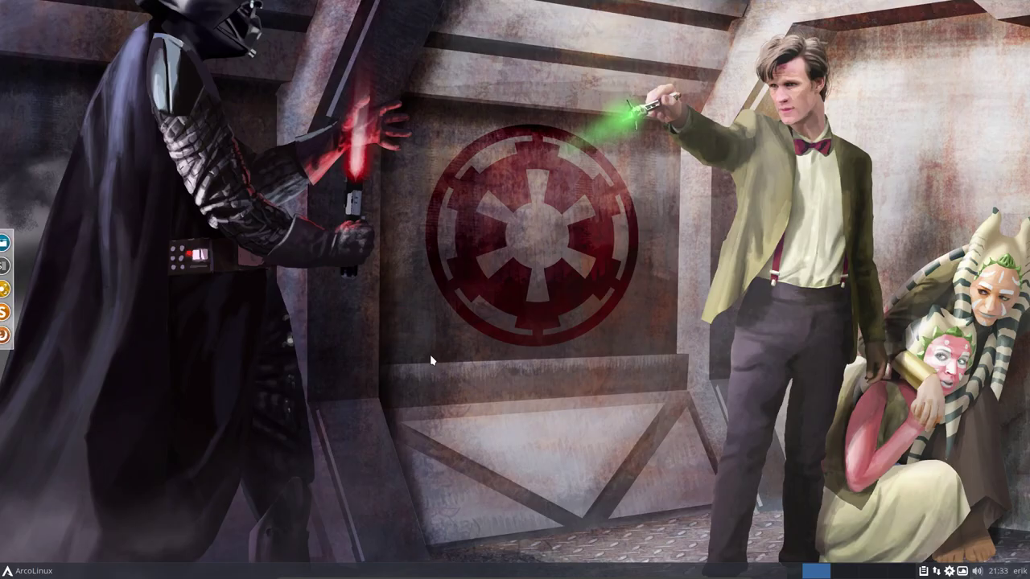
- Launch LibreOffice Draw from the Office applications
click(39, 571)
click(56, 465)
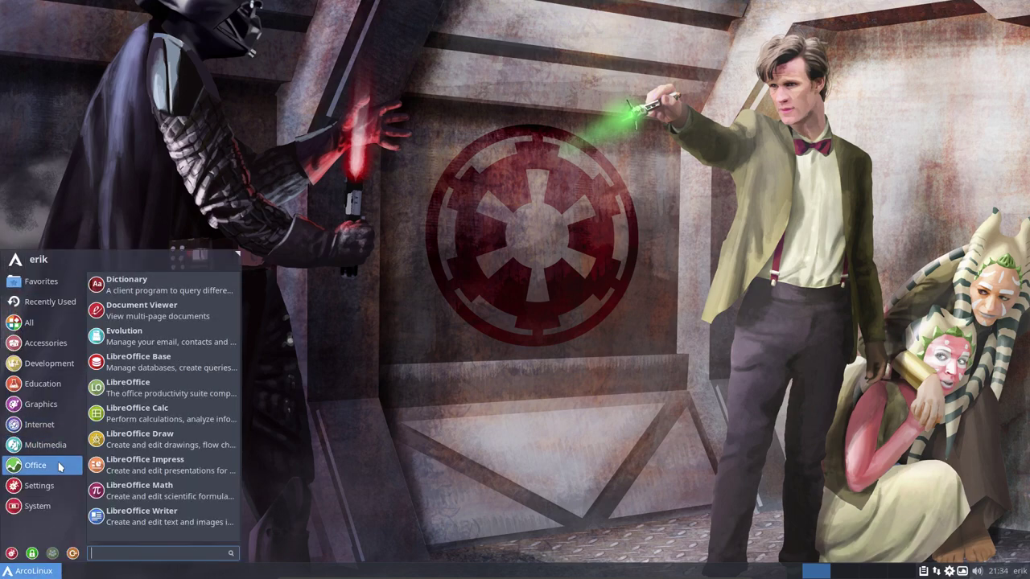
click(145, 439)
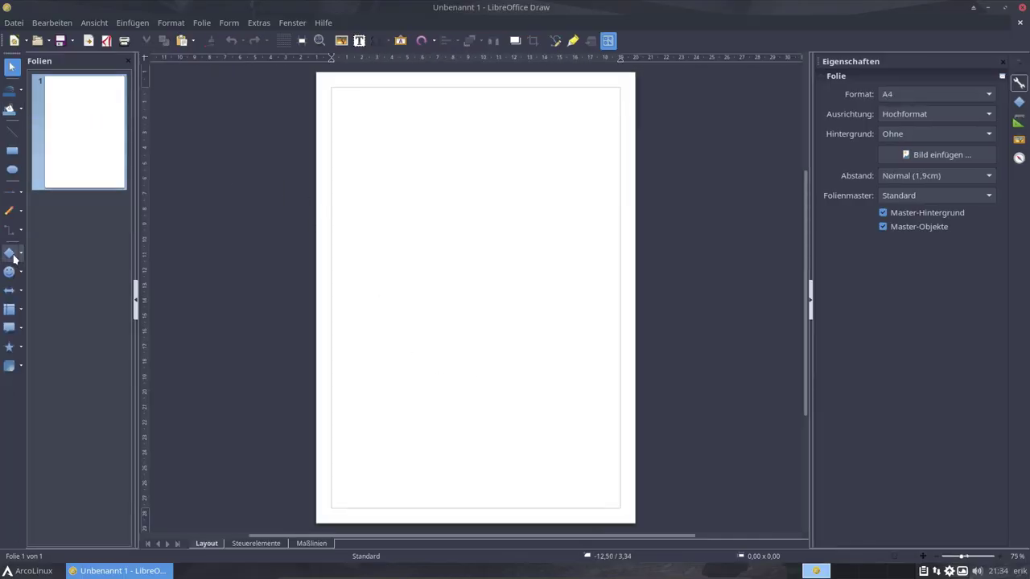
- Draw a filled diamond about 8.6 cm wide and 5.3 cm high in the upper part of the page
click(11, 255)
drag(363, 144, 494, 224)
click(472, 350)
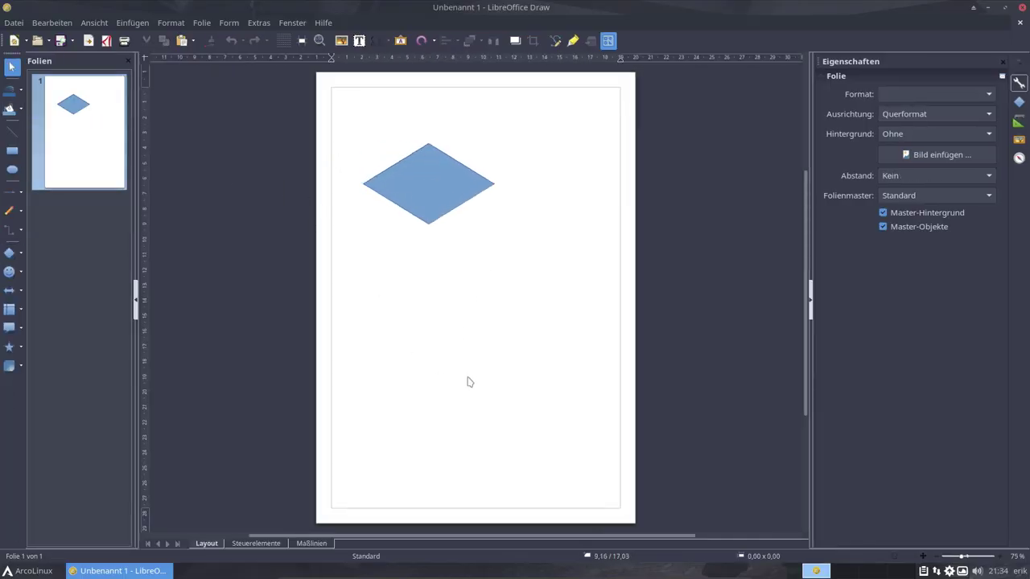
- Draw a horizontal double-headed block arrow below the diamond and resize it to about 8.8 × 2.2 cm
click(9, 291)
drag(550, 268, 568, 371)
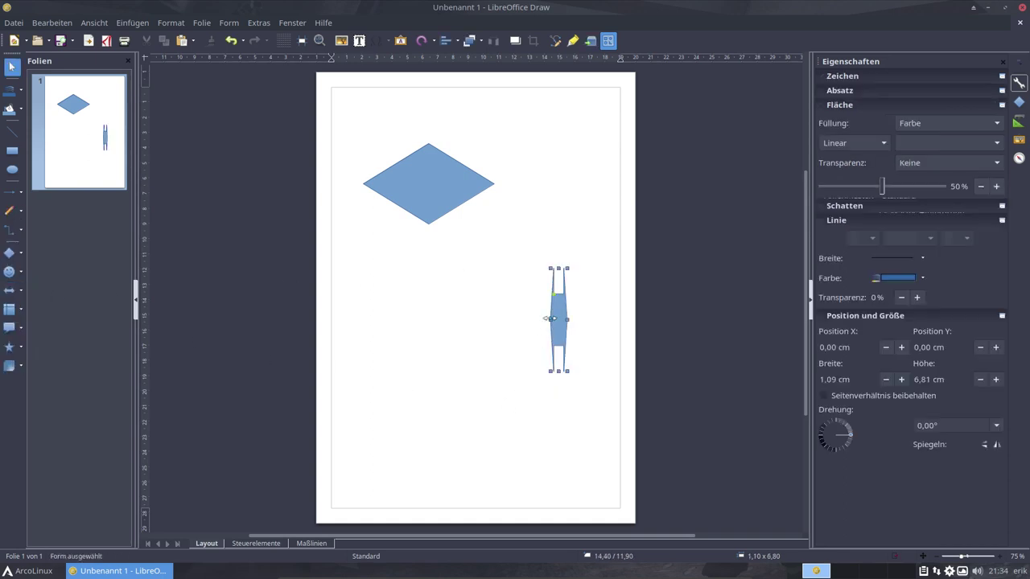
drag(550, 319, 433, 320)
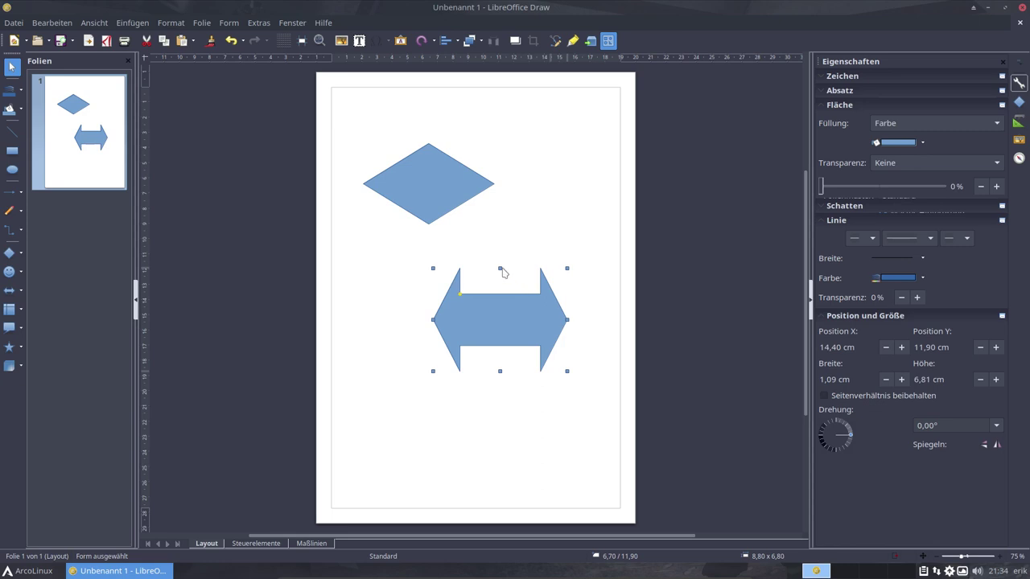
drag(502, 271, 502, 338)
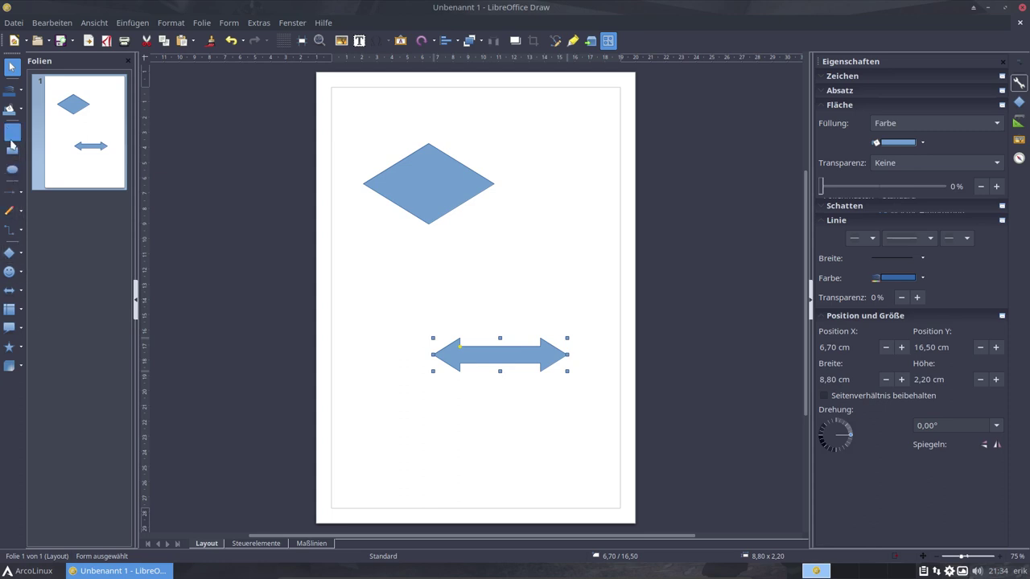
- Draw a steep line down from the page's top edge and move the diamond to just above the double arrow
click(11, 138)
drag(445, 73, 463, 183)
drag(399, 196, 496, 316)
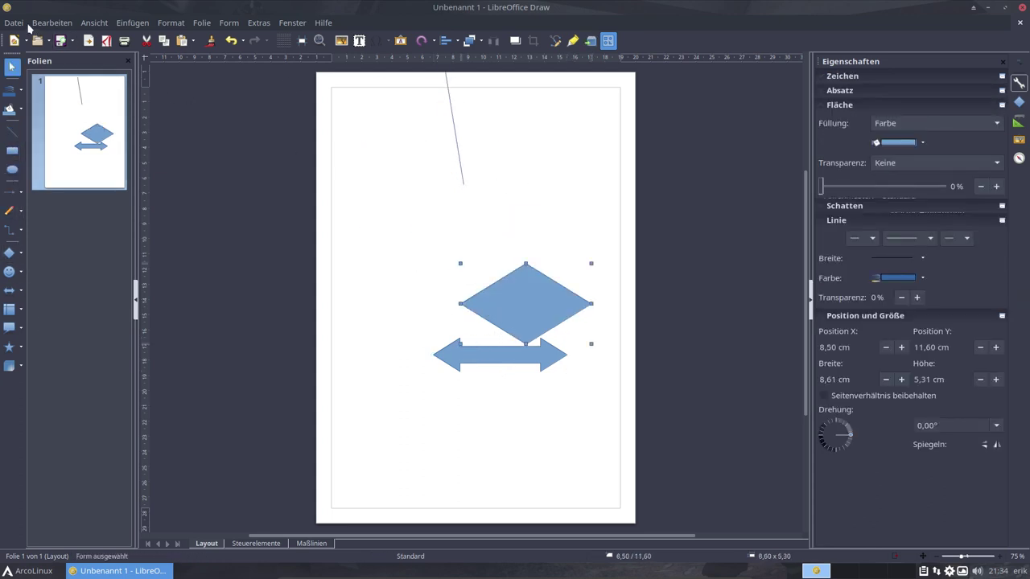
- Quit LibreOffice without saving the drawing
click(25, 28)
click(79, 428)
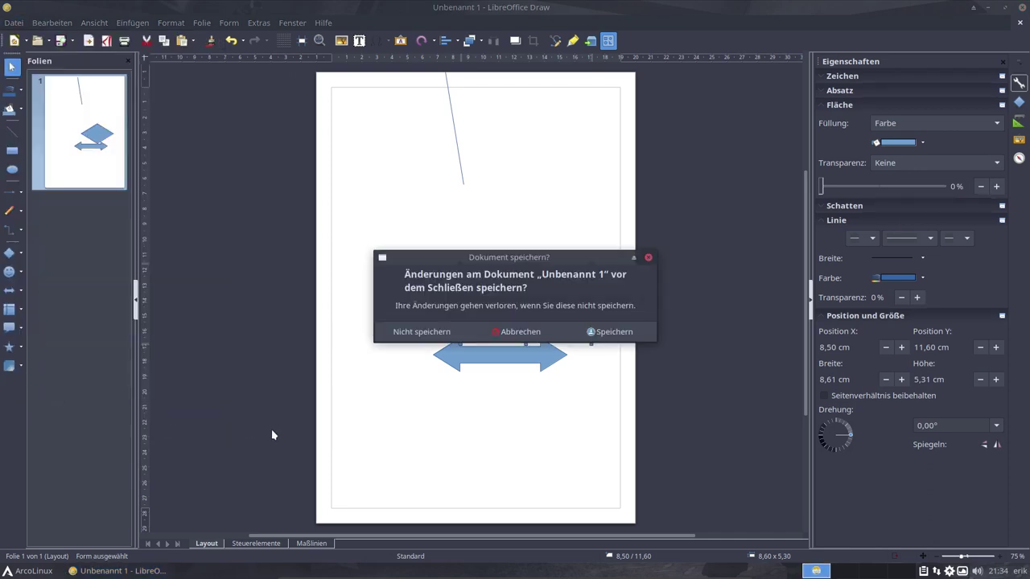
click(433, 333)
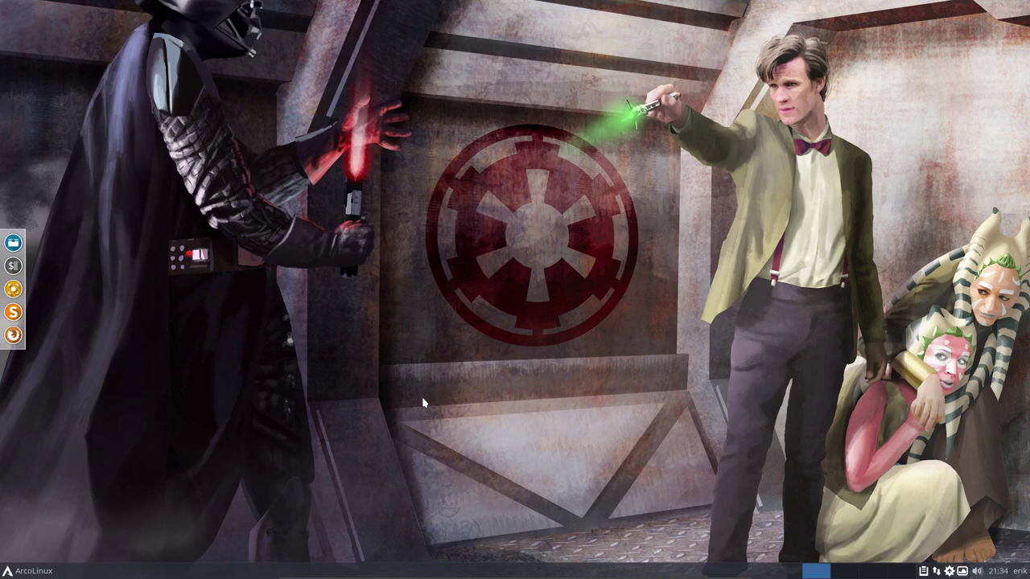
- Start LibreOffice Calc from the Office application category
click(36, 571)
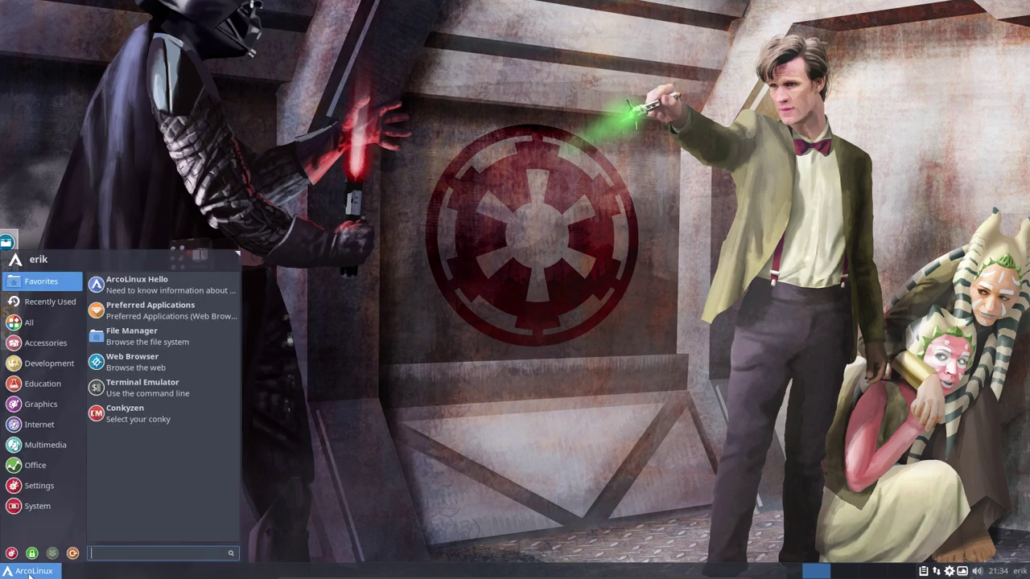
click(47, 448)
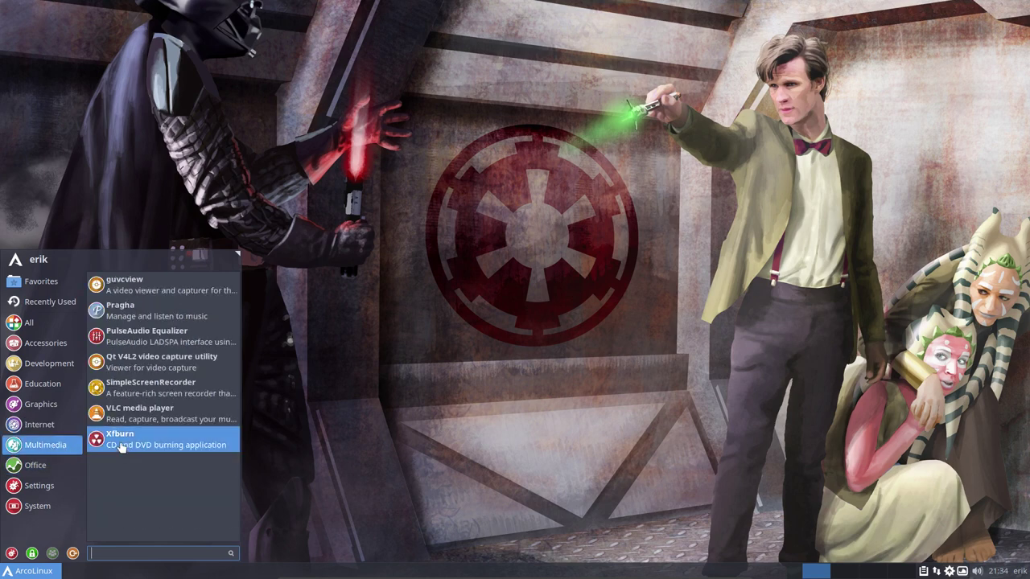
mouse_move(35, 465)
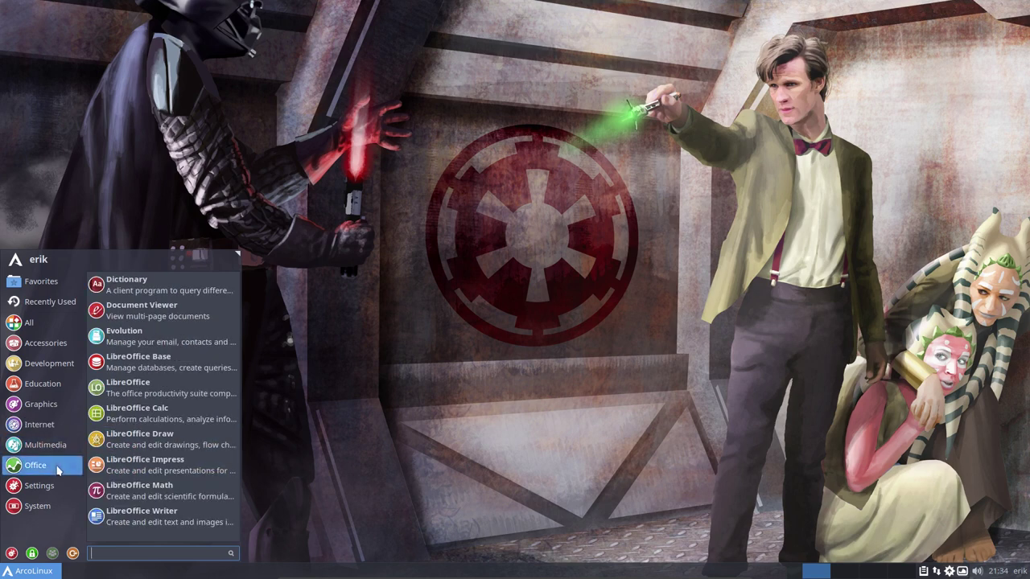
click(166, 413)
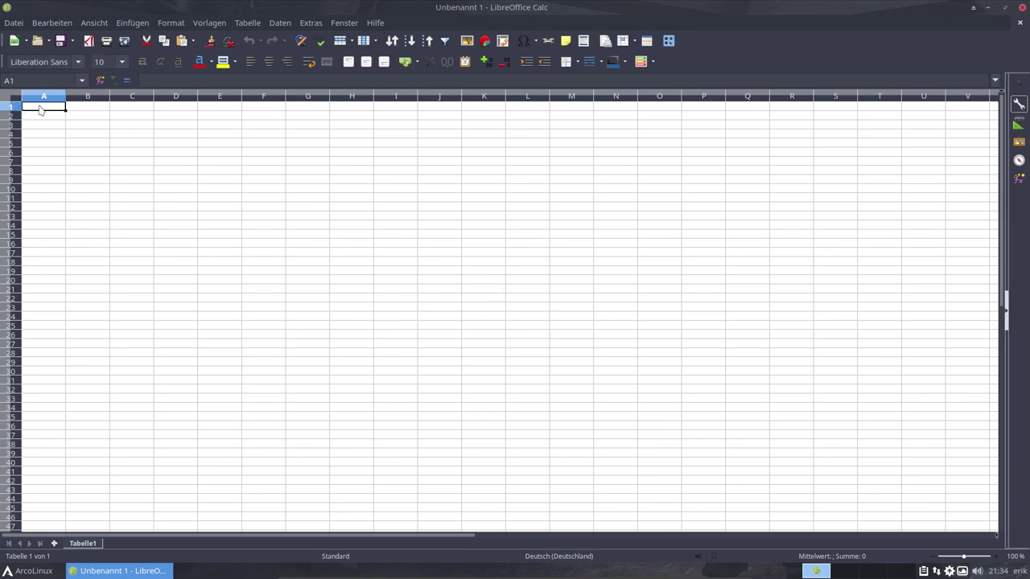
- Try to enter the sum function in cell C9 from the partial names "=su" and "=summ"
click(61, 162)
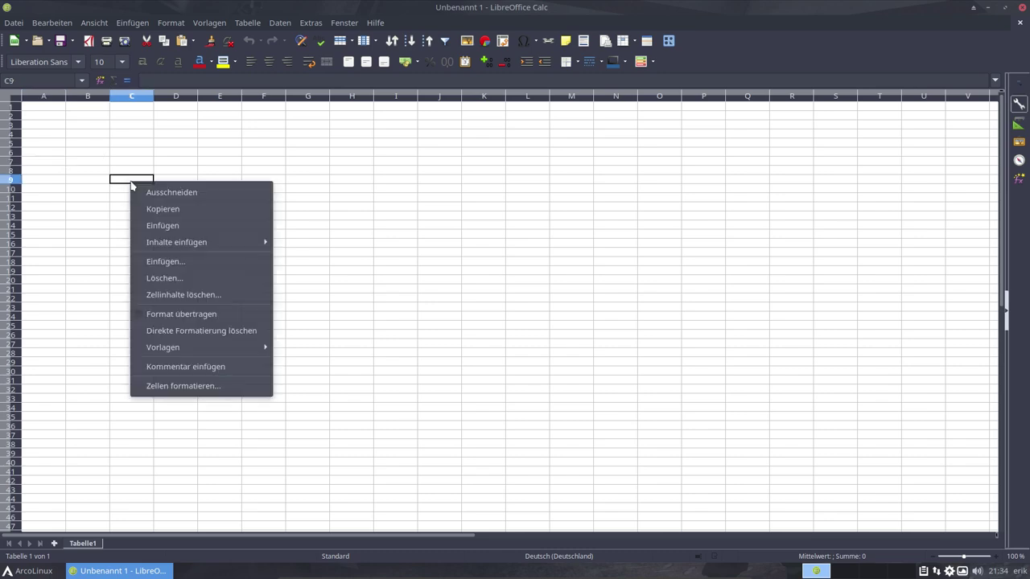
click(125, 190)
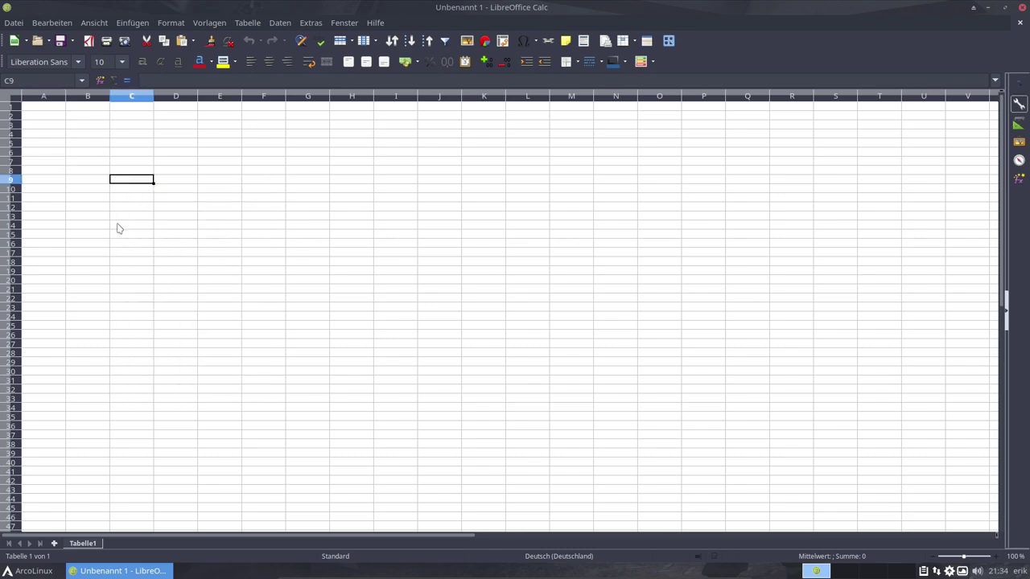
text(=s)
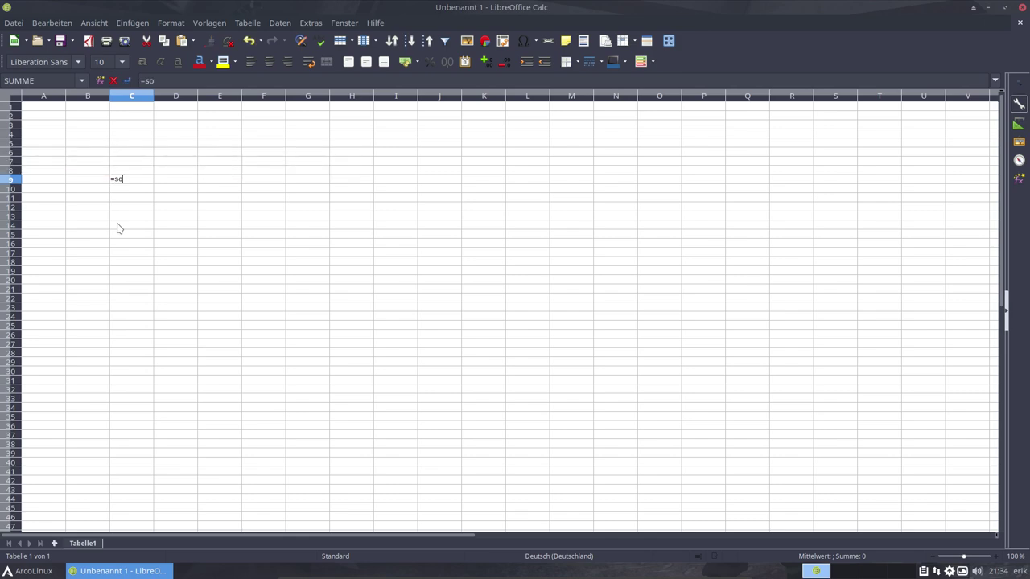
text(u)
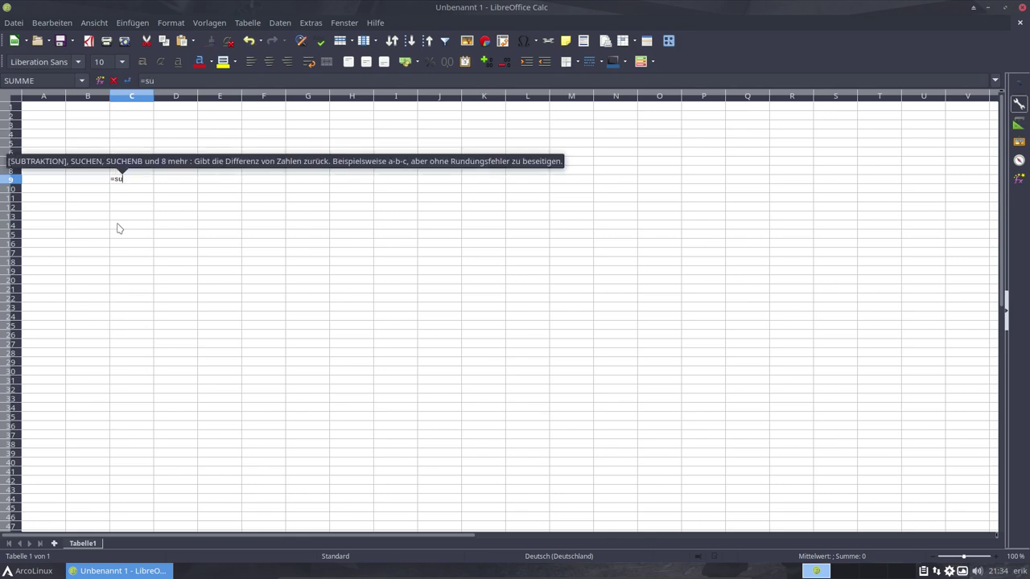
key(Tab)
key(Tab)
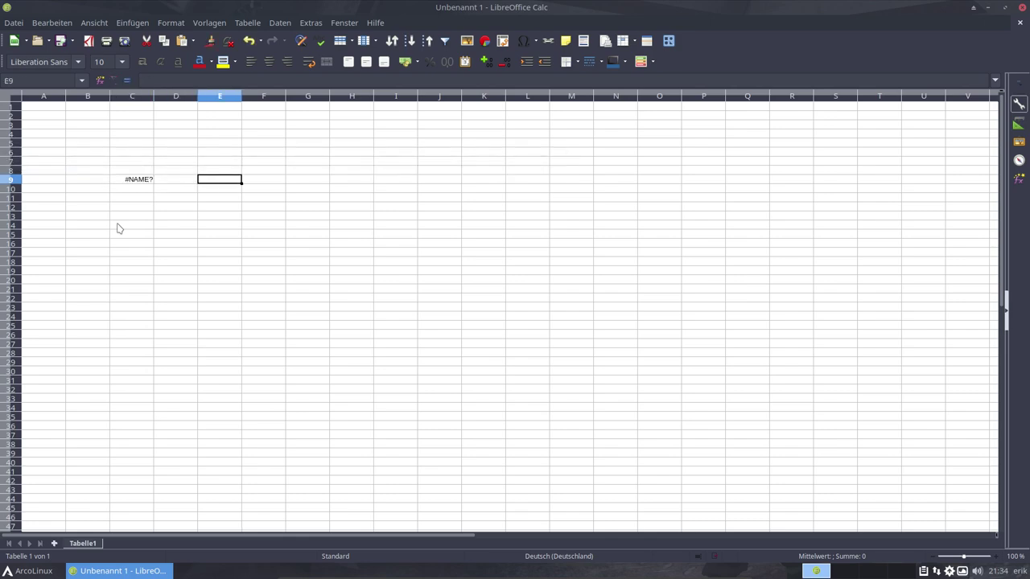
click(139, 180)
text(=)
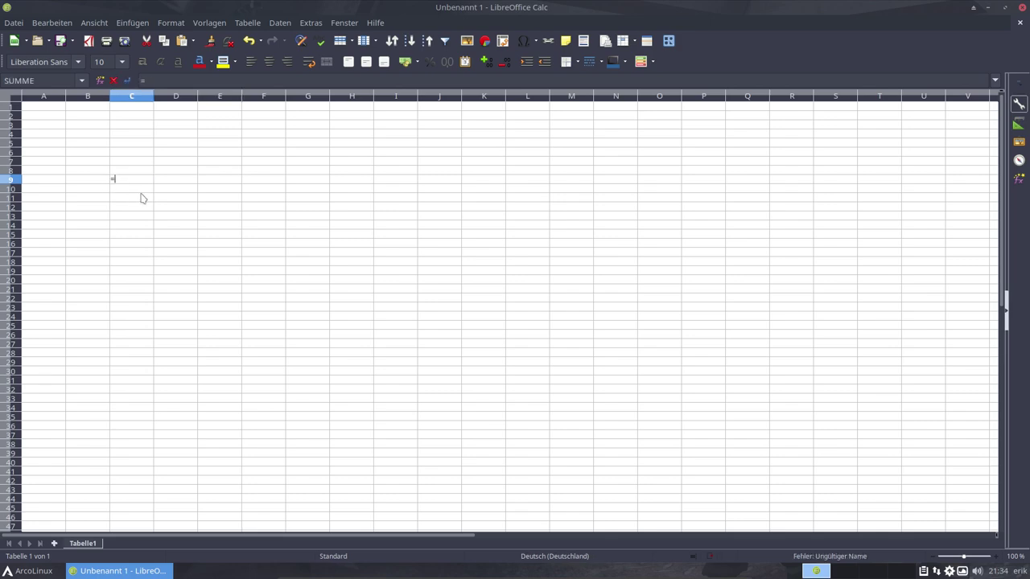
text(summ)
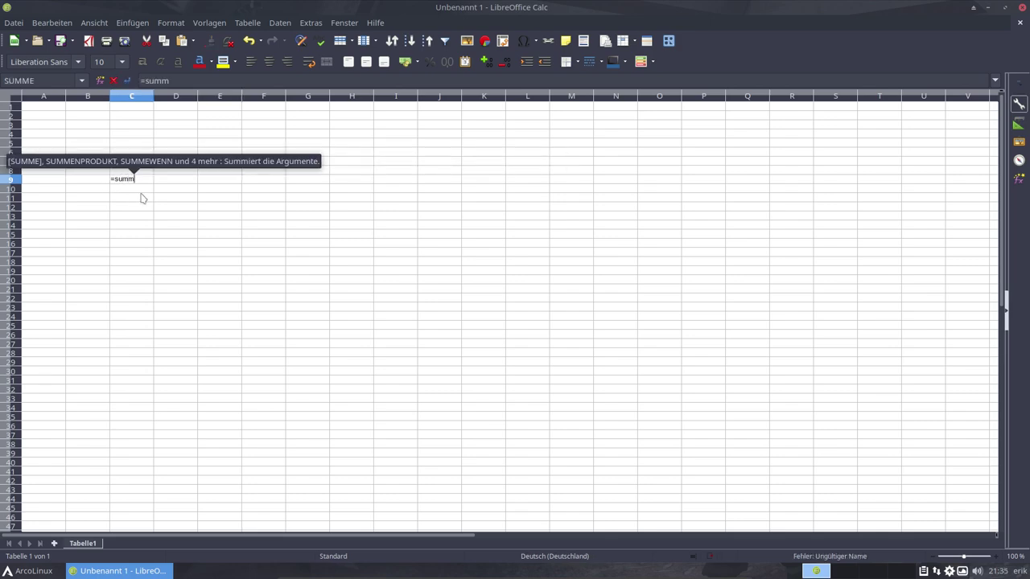
key(Tab)
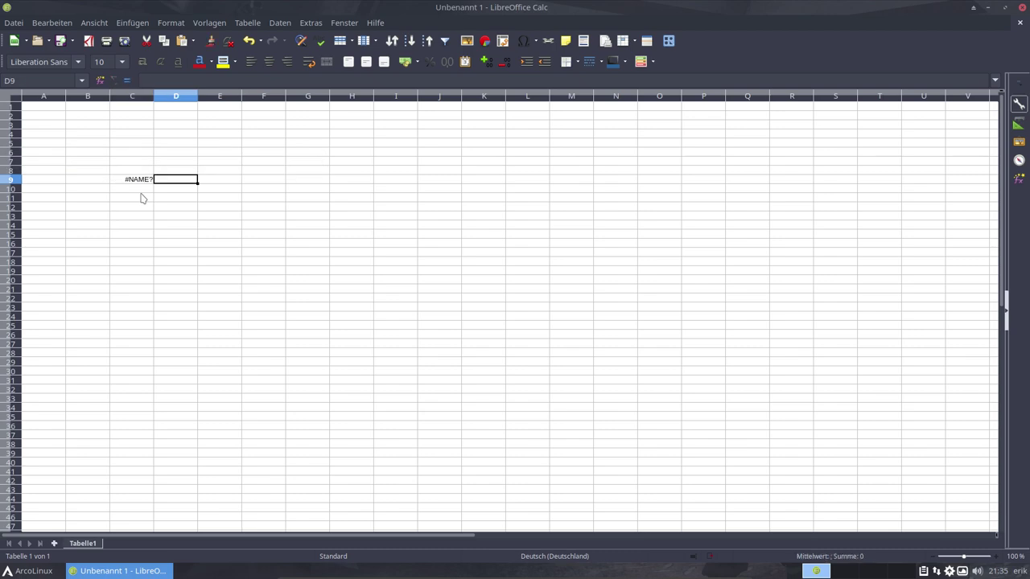
- Replace the content of cell C9 with the SUMME function over the range C3:C7
click(142, 182)
double_click(143, 182)
text(e)
text(=s)
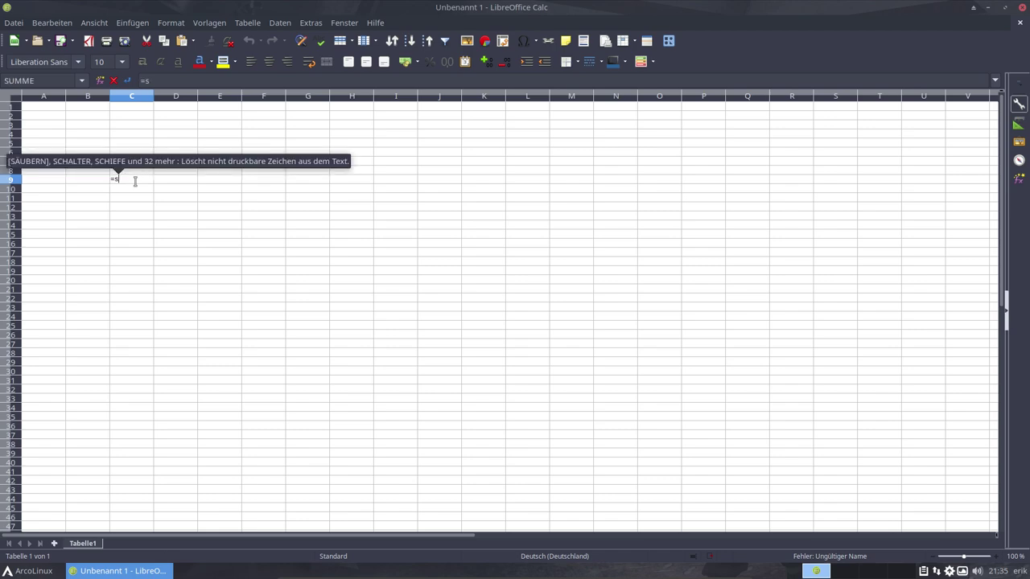
text(umme)
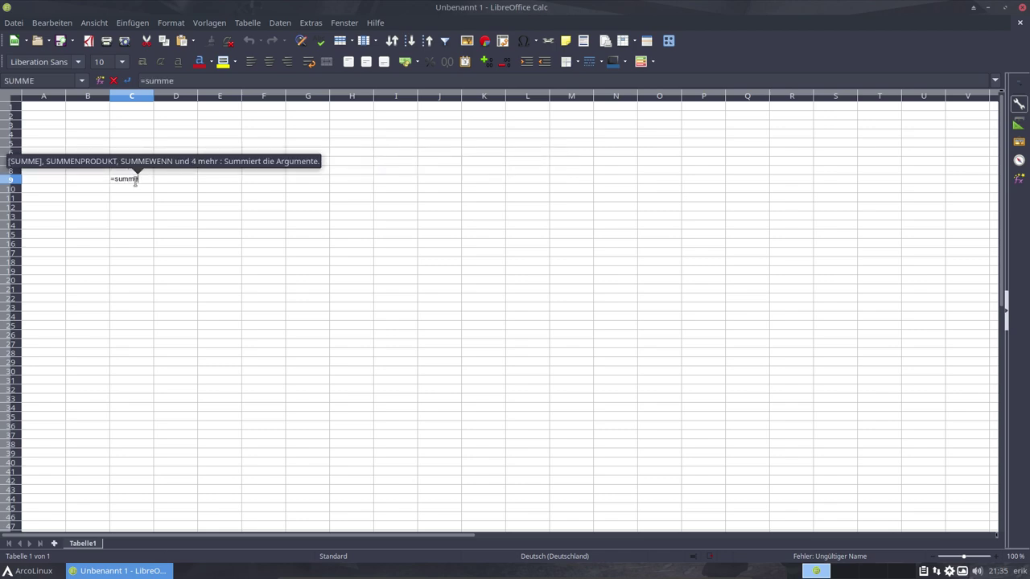
text(()
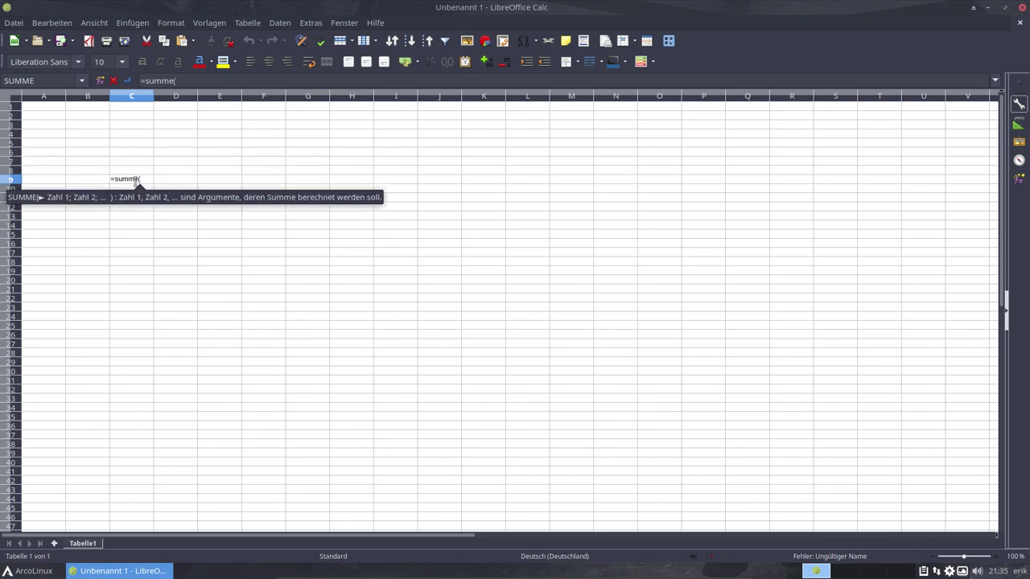
drag(129, 127, 131, 164)
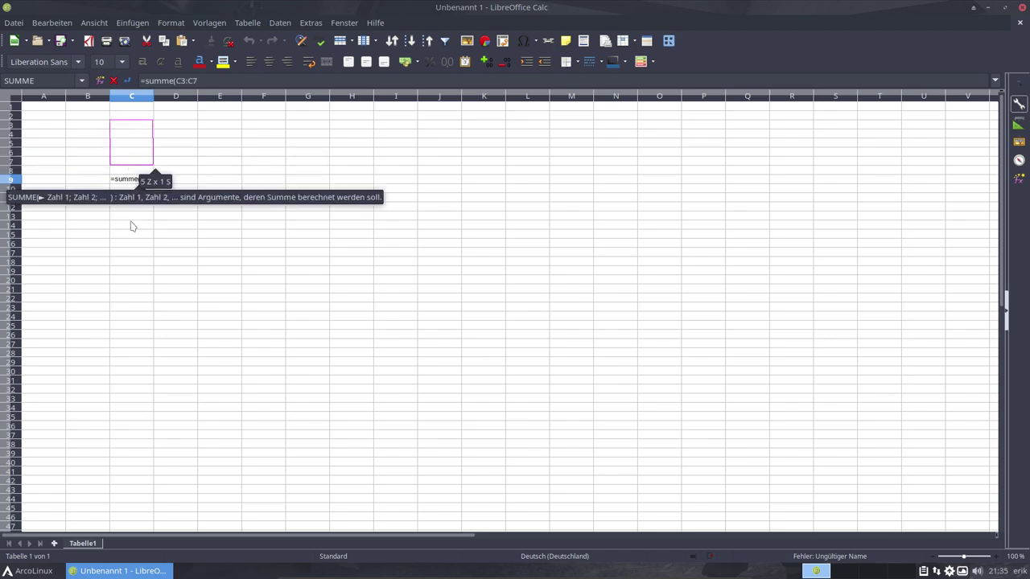
key(Return)
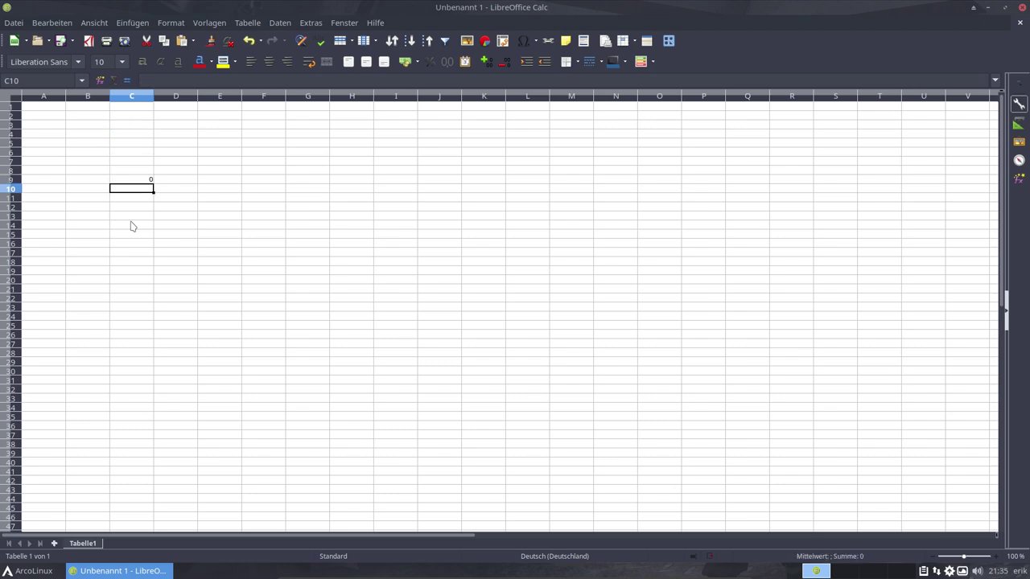
- Examine the formula of cell C9 in the Function Wizard and leave it without changes
click(145, 180)
double_click(144, 179)
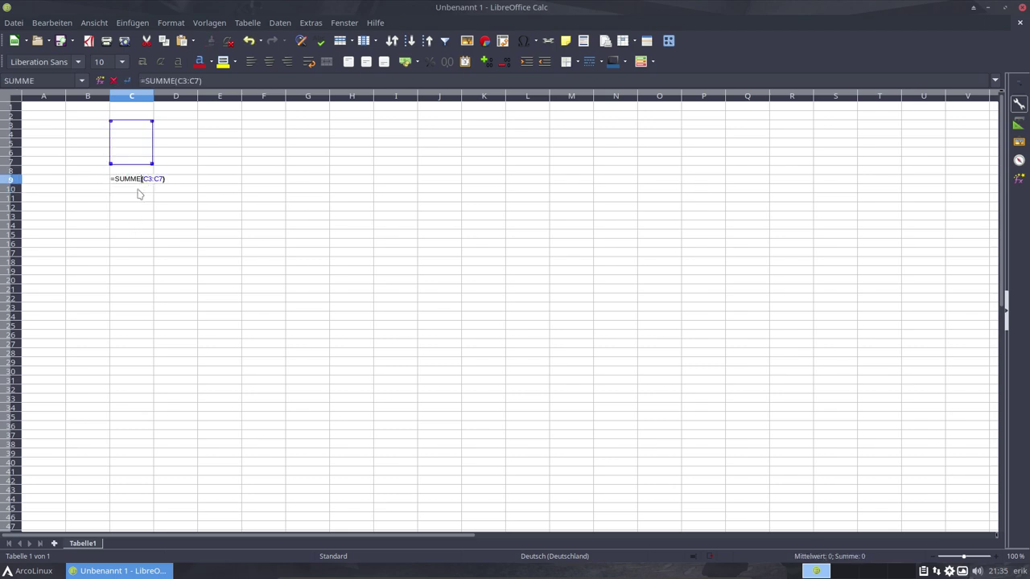
click(100, 80)
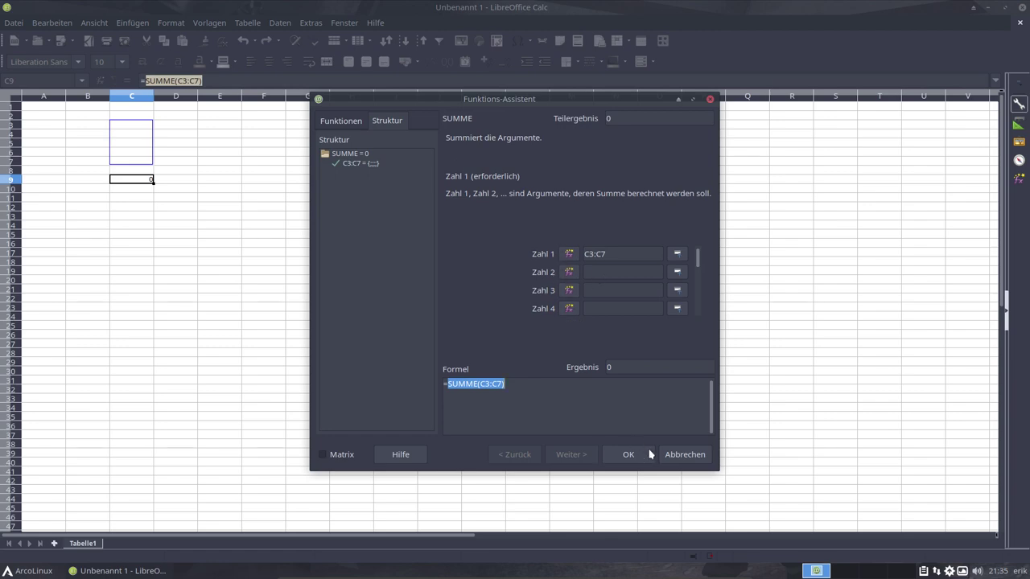
click(680, 455)
click(213, 190)
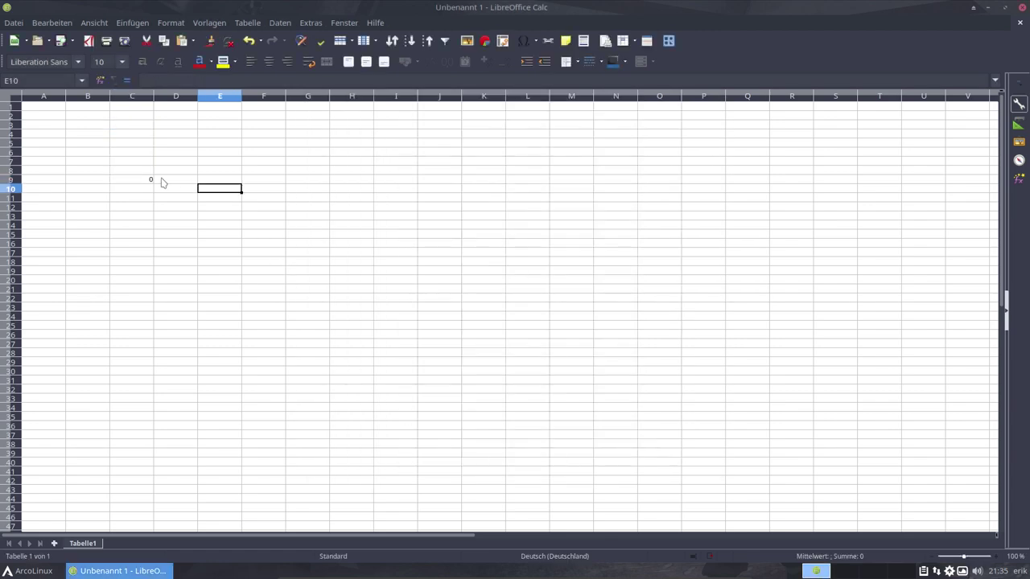
- Enter 454 in cell D2, 4 in D4 and 54 in each of the cells D5 to D7
click(177, 183)
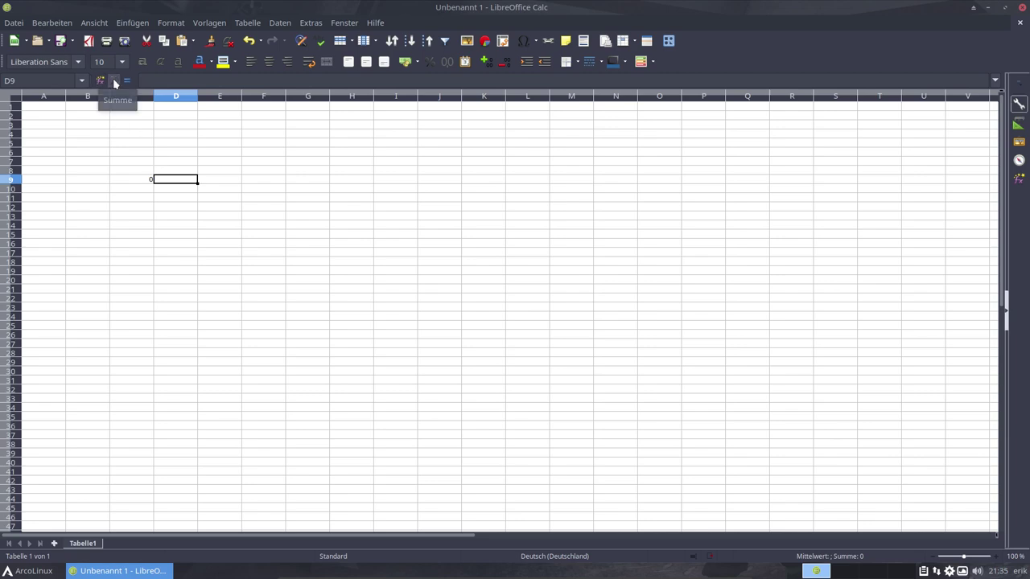
click(178, 117)
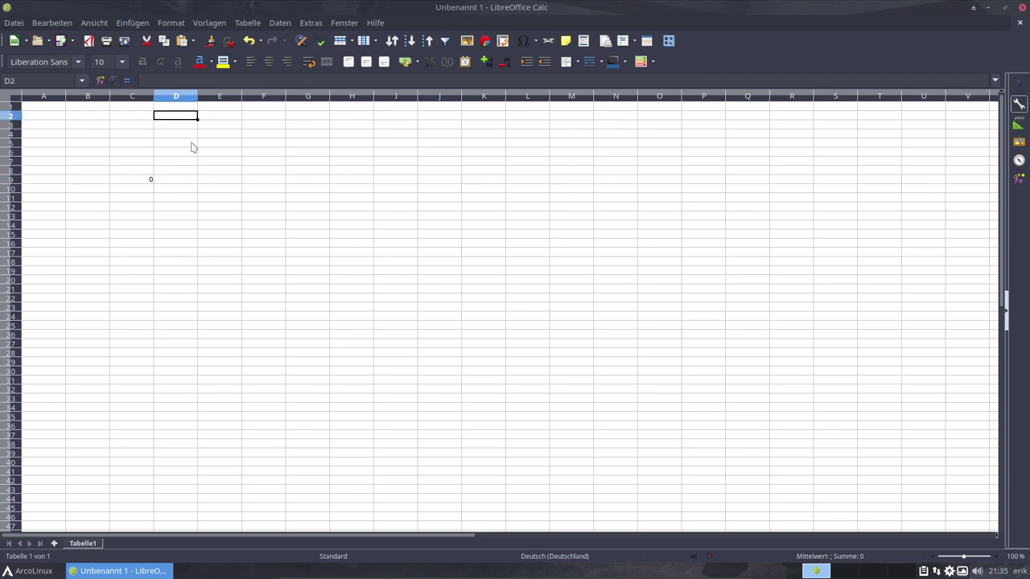
text(454)
key(Return)
key(Return)
text(4)
key(Return)
text(54)
key(Return)
text(54)
key(Return)
text(54)
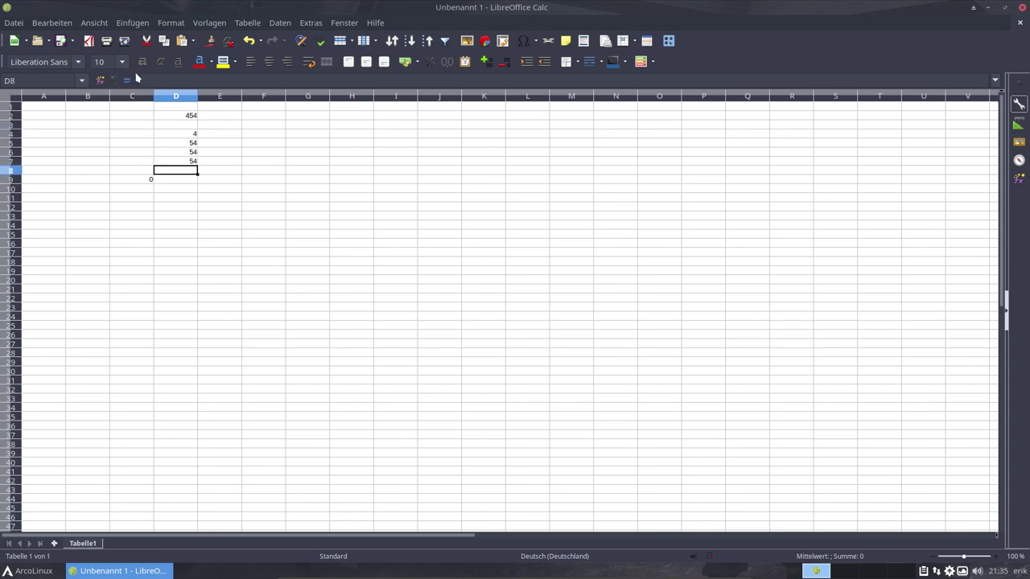
- Insert an automatic sum in cell D8 and extend its range to D2:D7
click(101, 81)
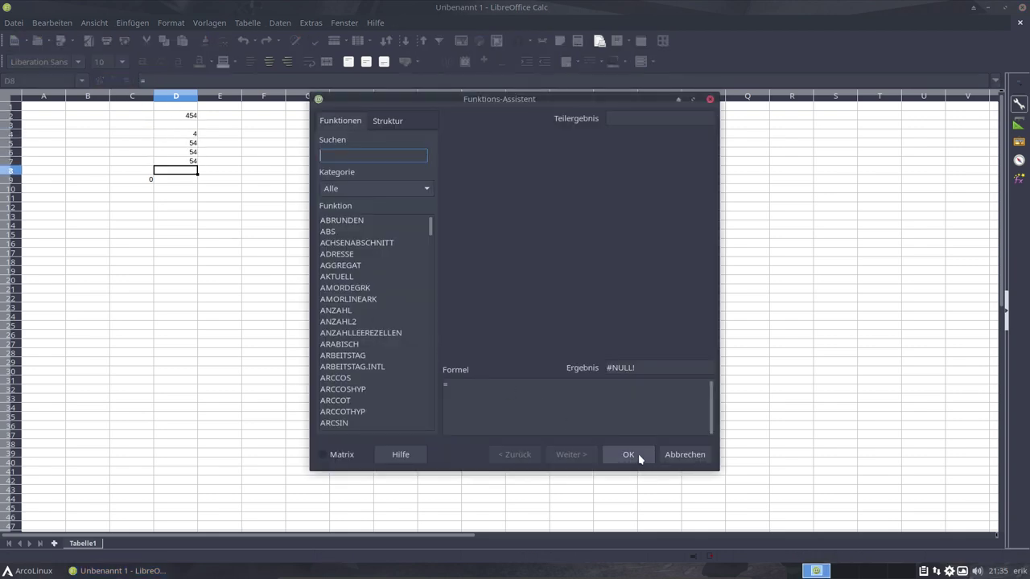
click(685, 455)
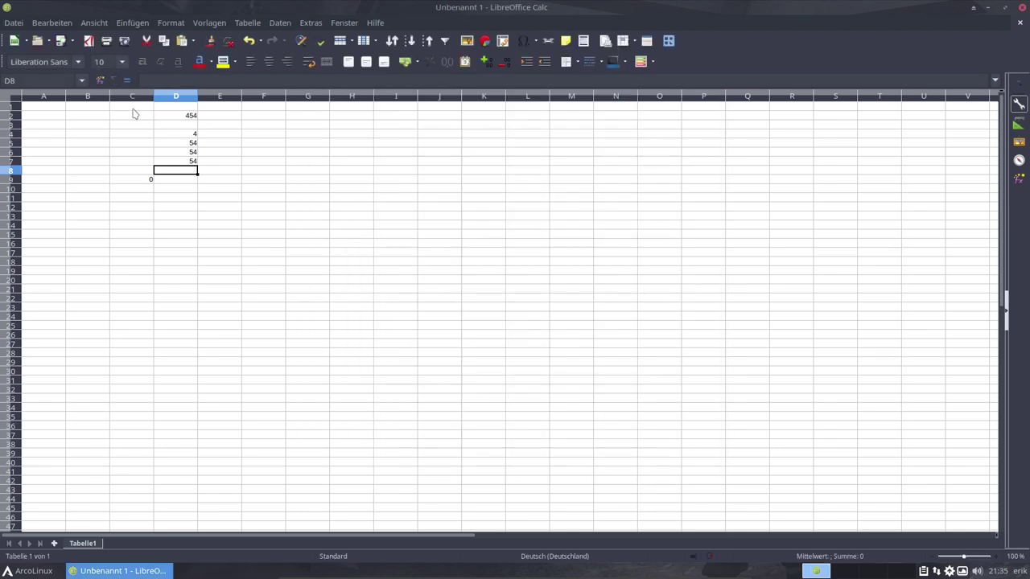
click(114, 80)
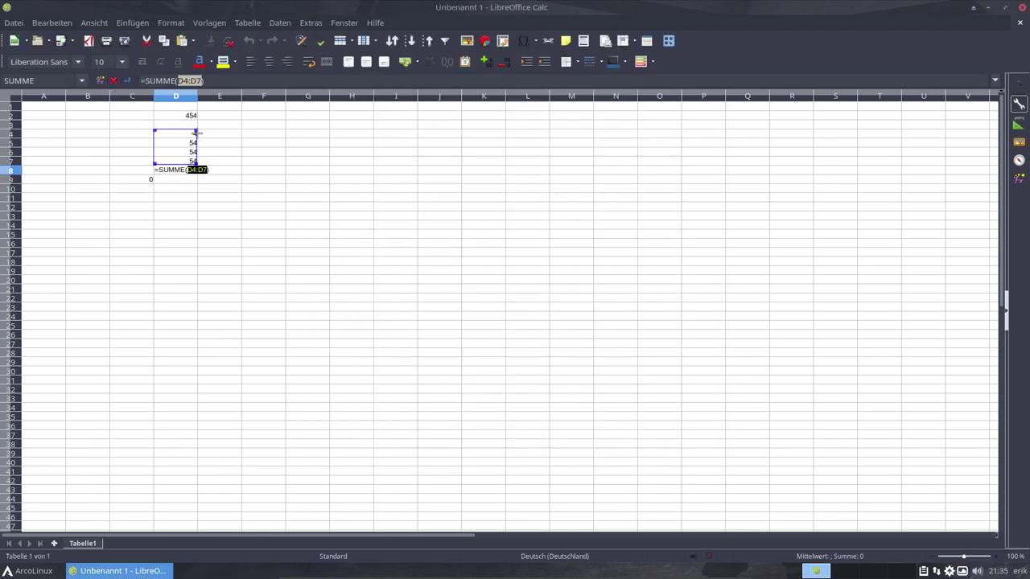
drag(196, 131, 200, 120)
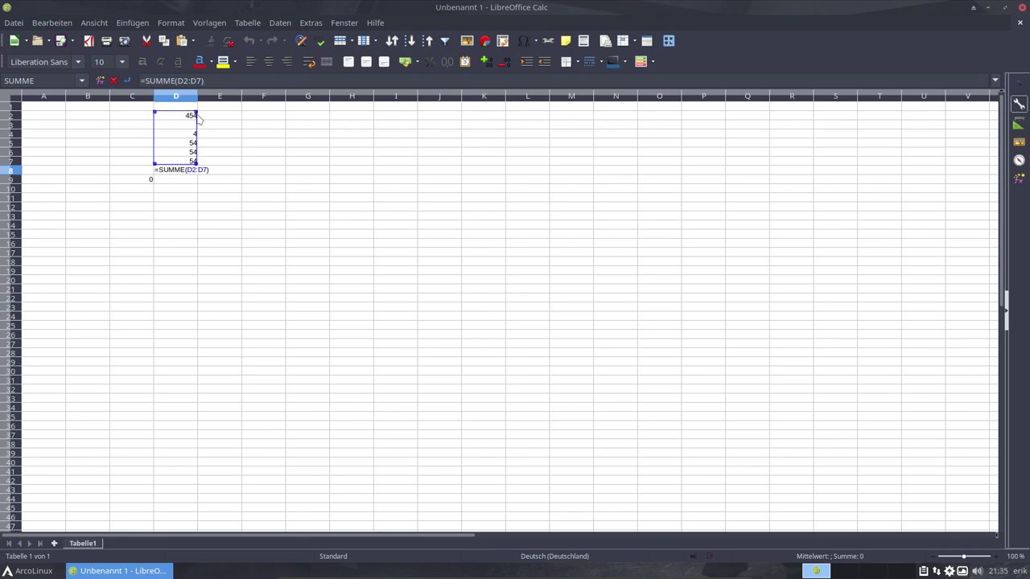
key(Return)
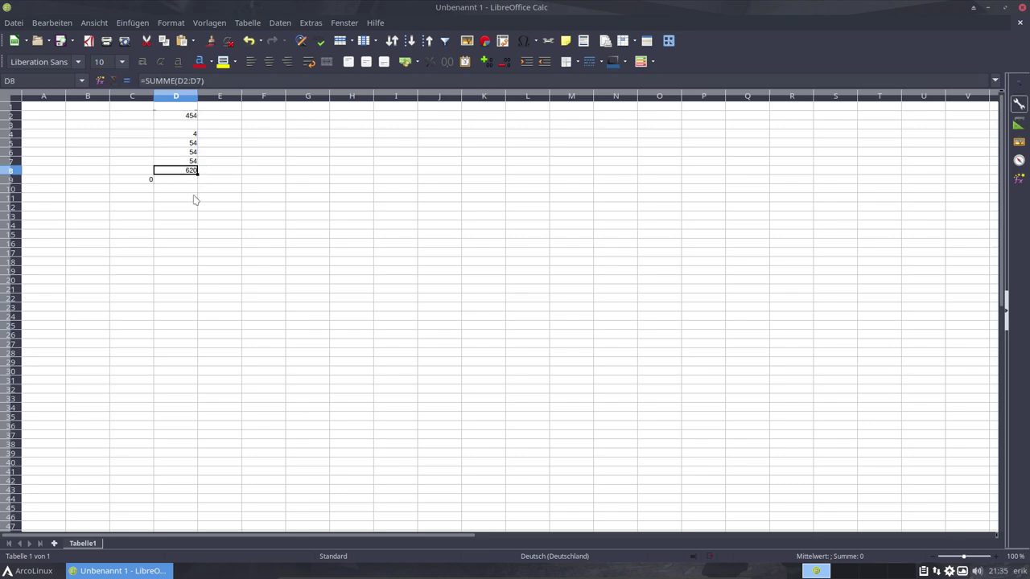
mouse_move(193, 172)
mouse_down()
mouse_move(193, 218)
mouse_move(183, 173)
mouse_up()
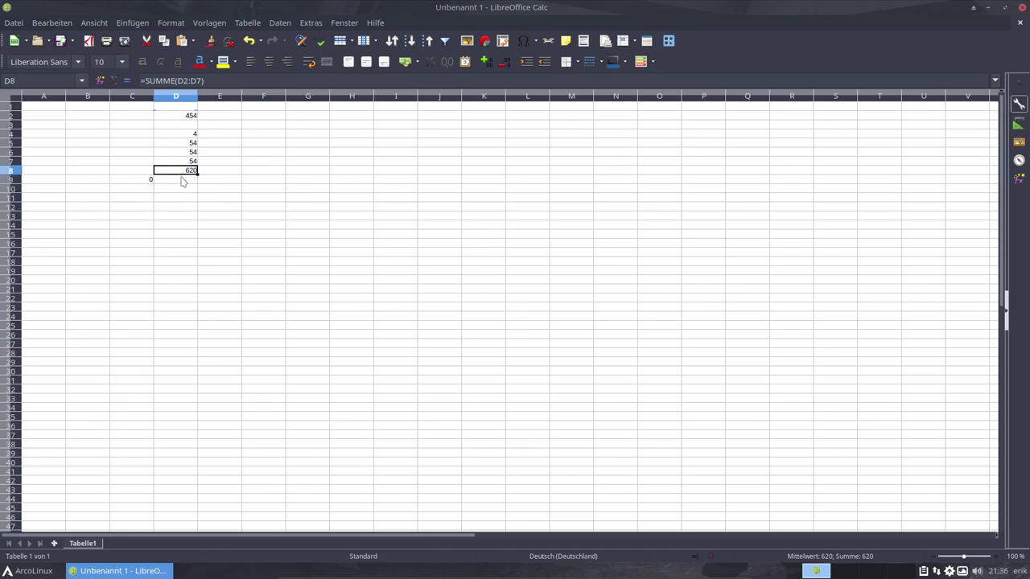
right_click(184, 175)
click(177, 205)
click(178, 206)
click(184, 171)
drag(190, 175, 186, 182)
click(186, 181)
click(181, 228)
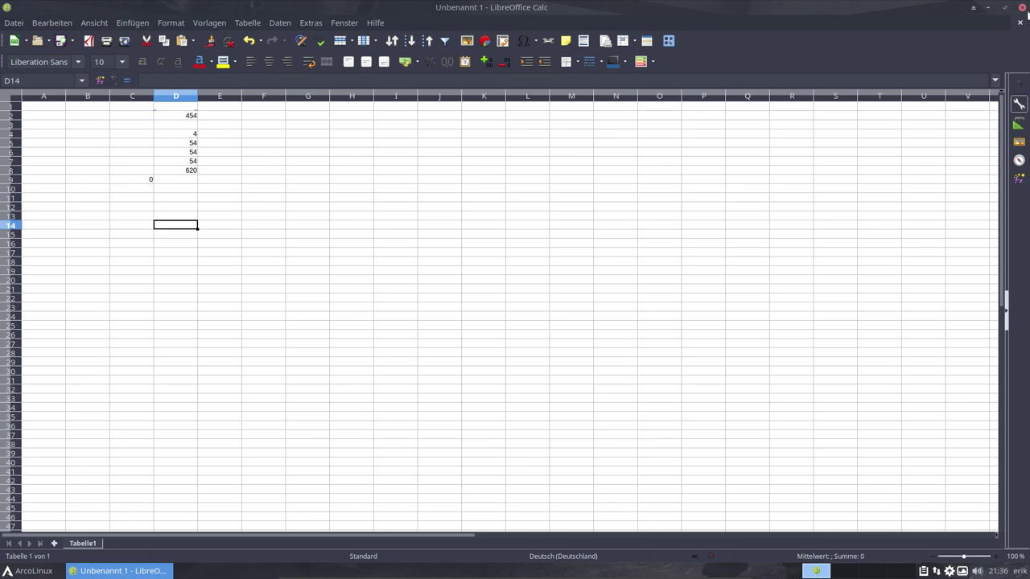
- Close the spreadsheet without saving the changes
click(1020, 22)
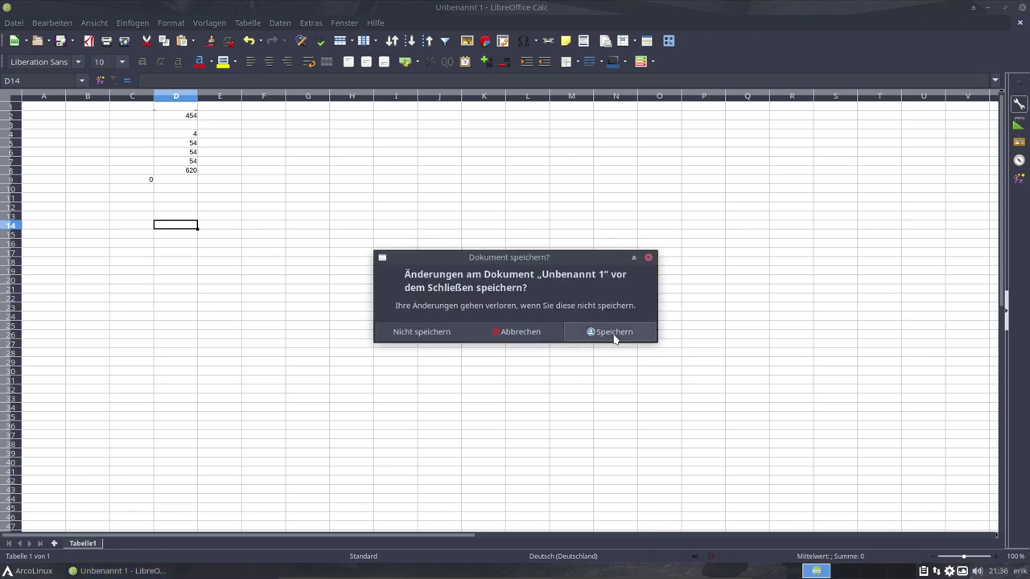
click(440, 338)
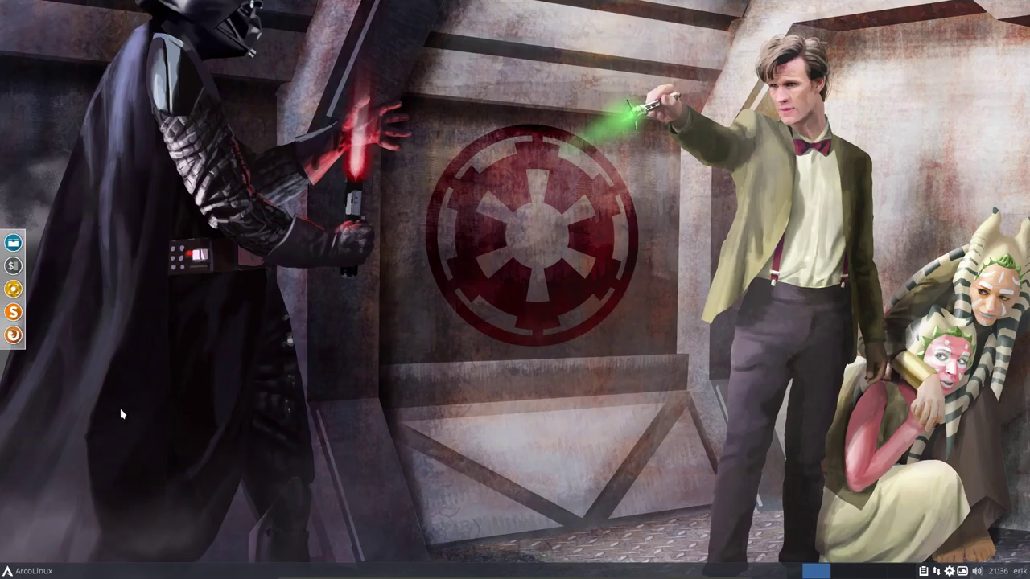
- Create a new embedded Firebird database in LibreOffice Base and save it as Neue Datenbank in the Documents folder
click(29, 570)
mouse_move(35, 465)
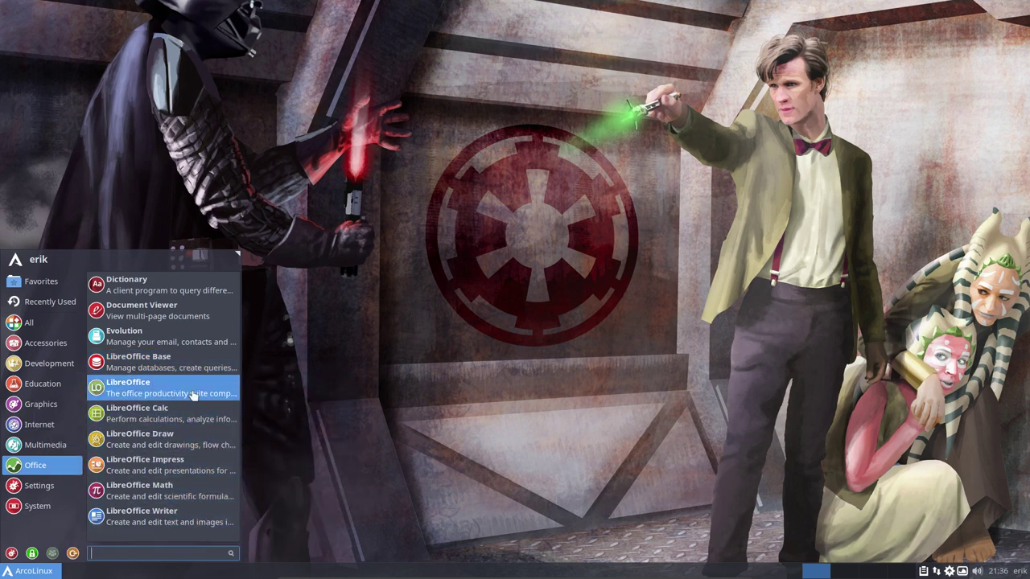
click(194, 367)
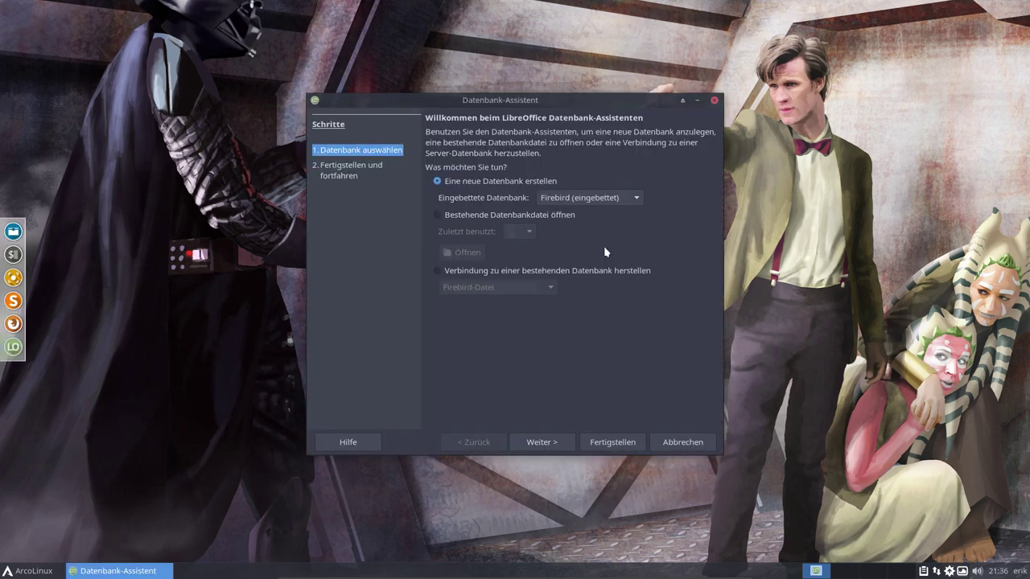
click(617, 444)
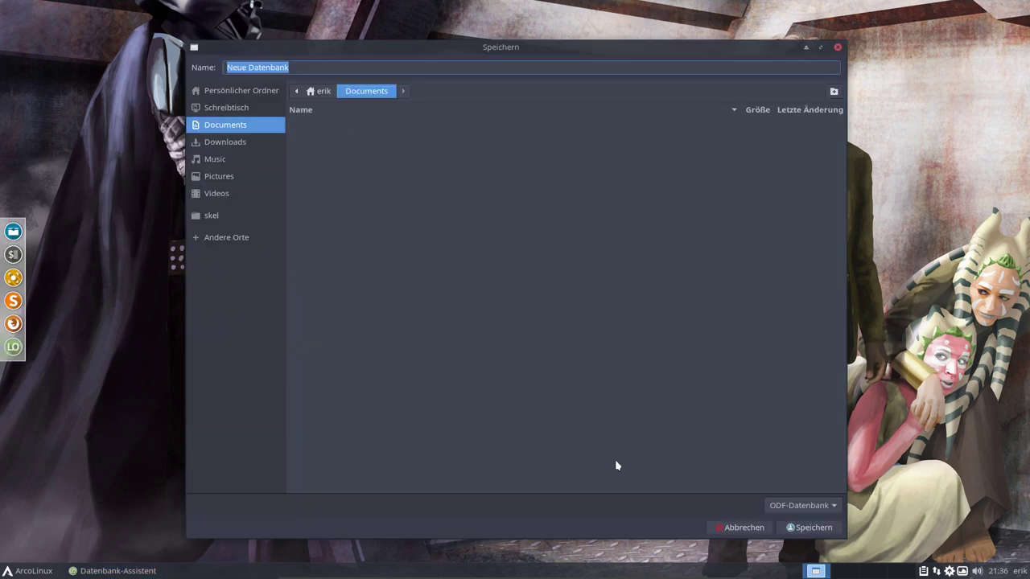
click(807, 528)
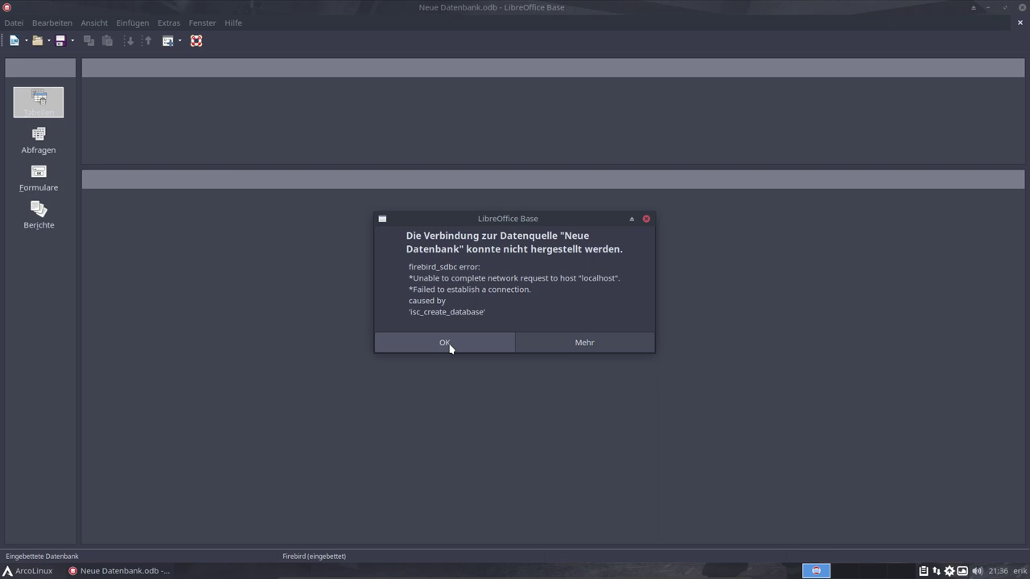
click(445, 343)
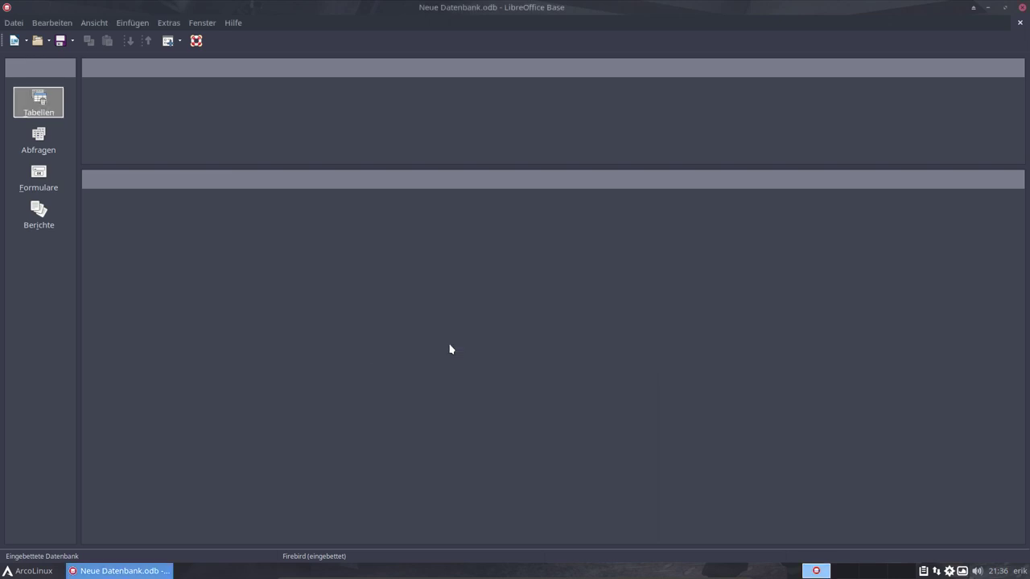
- Look through the queries, forms and tables sections of the new database
click(42, 146)
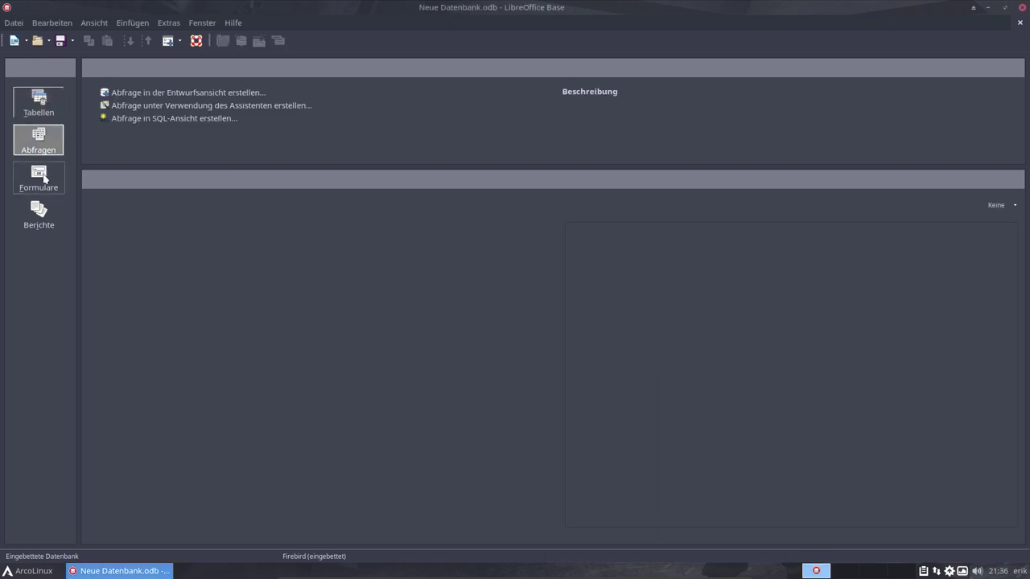
click(44, 178)
click(49, 107)
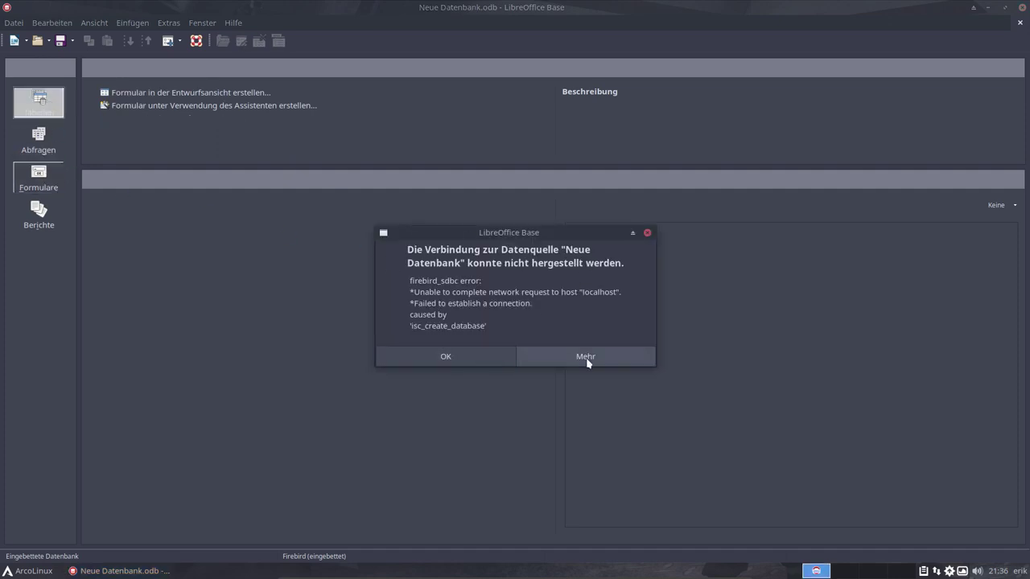
click(647, 233)
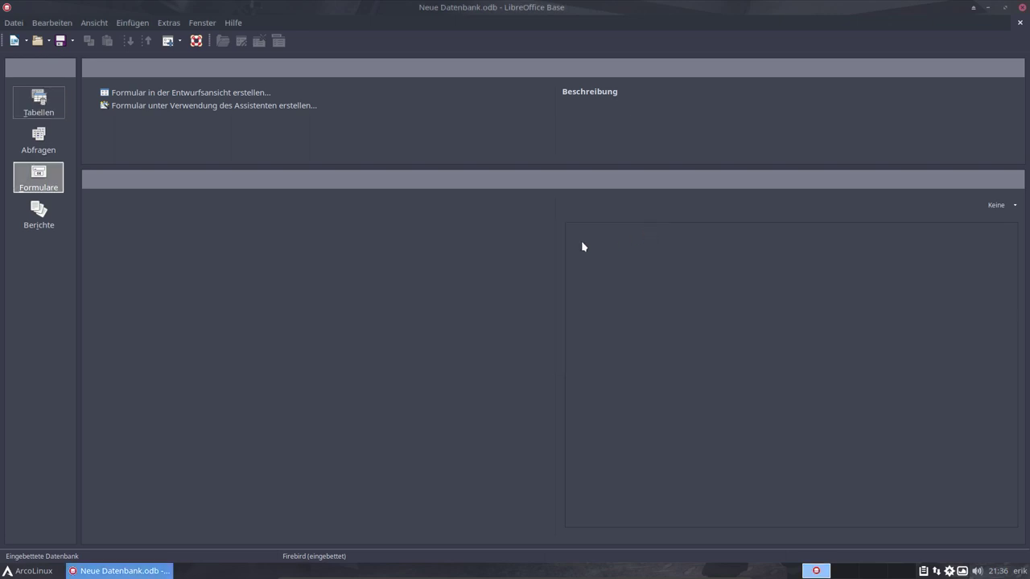
- Look through the German menus of the database window and quit LibreOffice
click(234, 22)
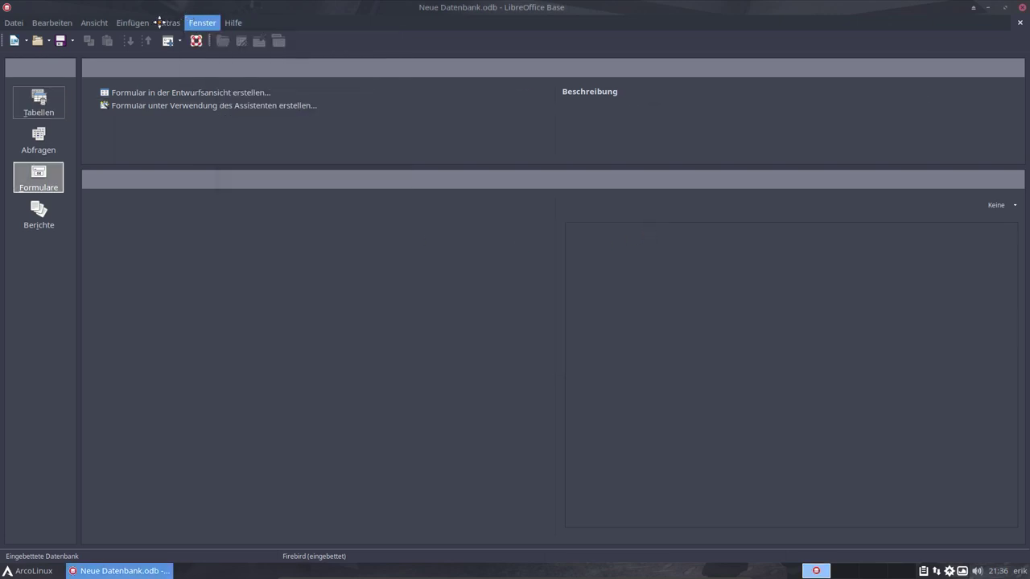
mouse_move(94, 21)
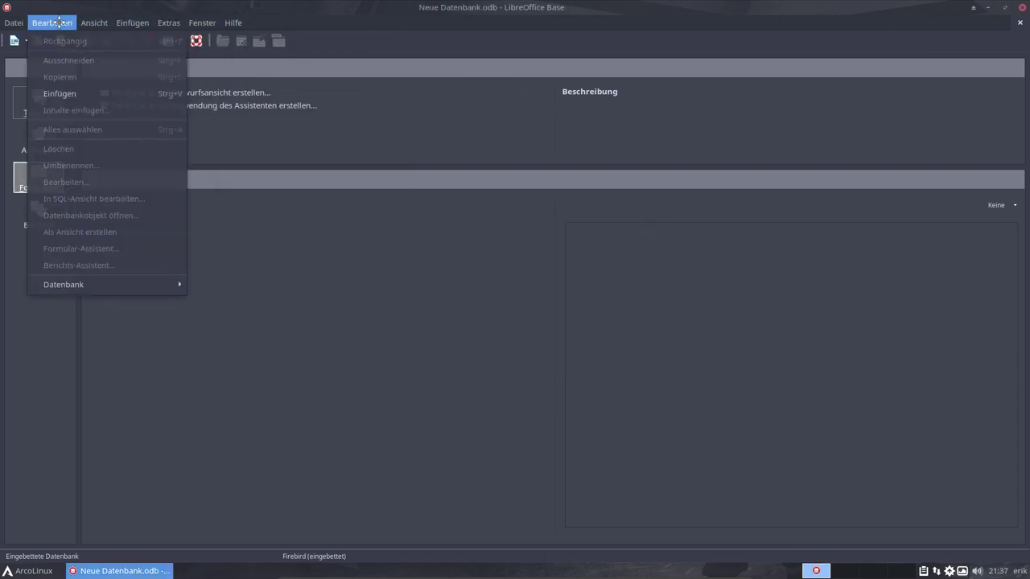
mouse_move(14, 23)
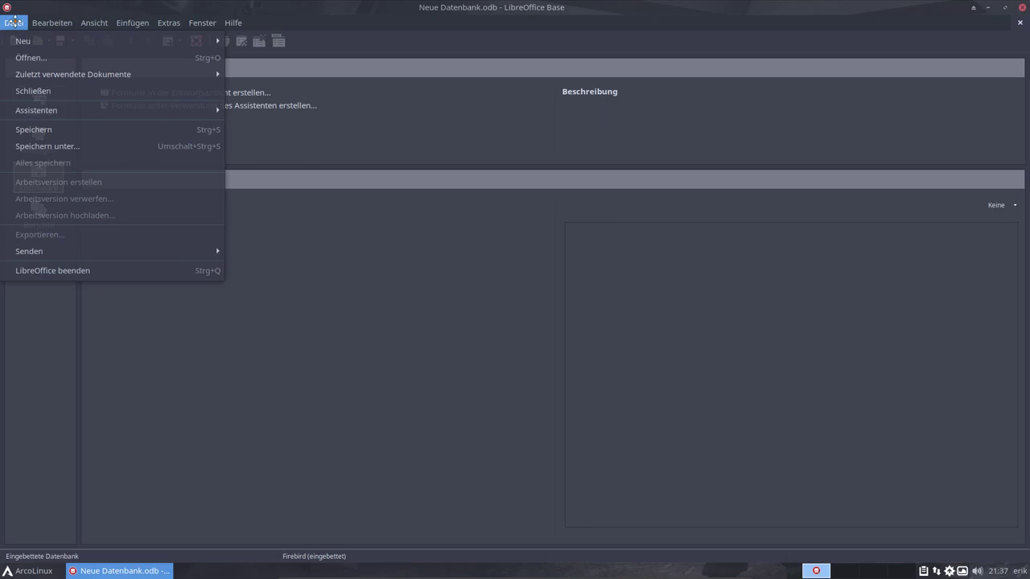
click(24, 272)
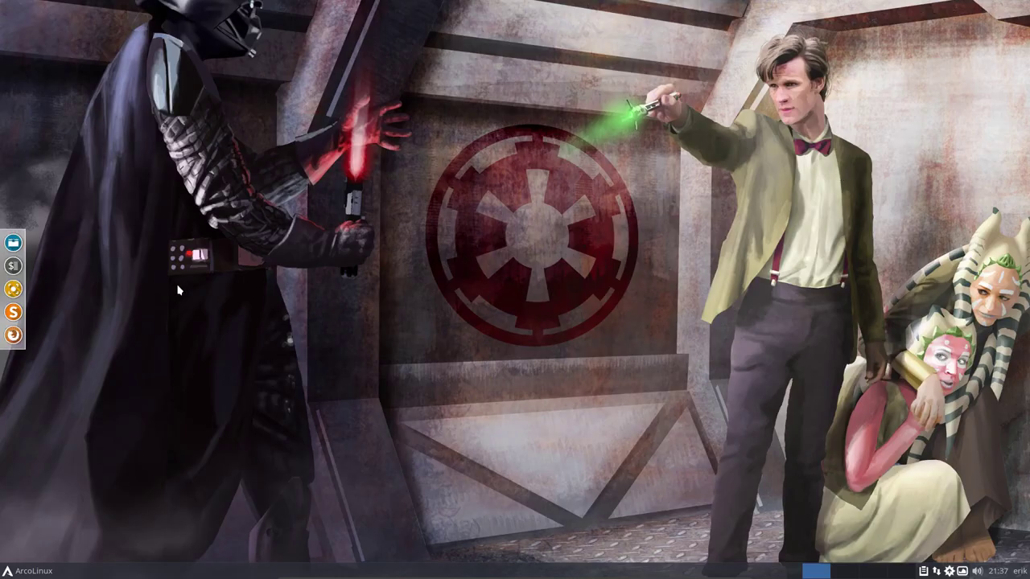
- Show the hidden files of the home folder in the file manager and check the contents of /etc/skel against it
click(14, 243)
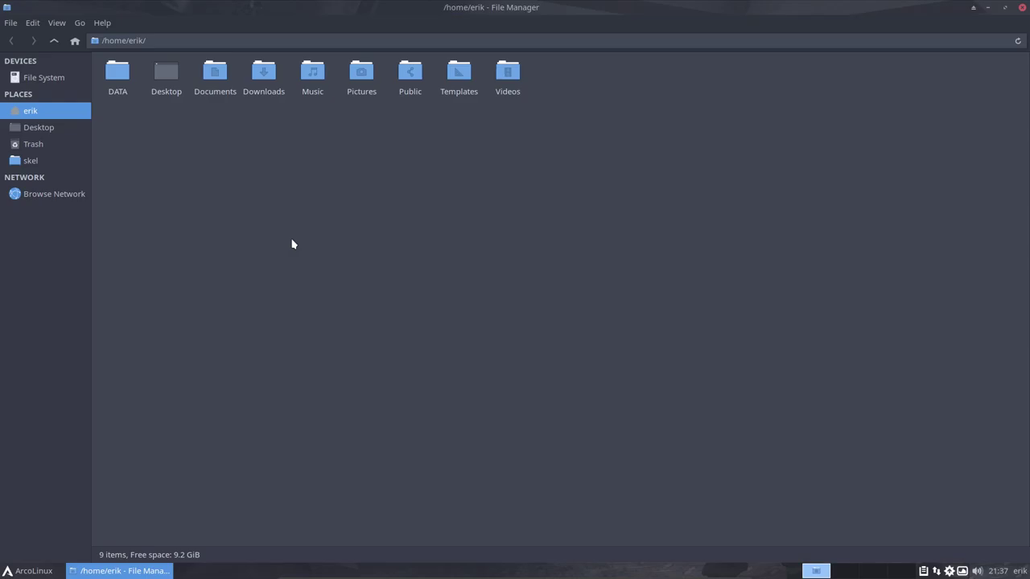
key(ctrl+h)
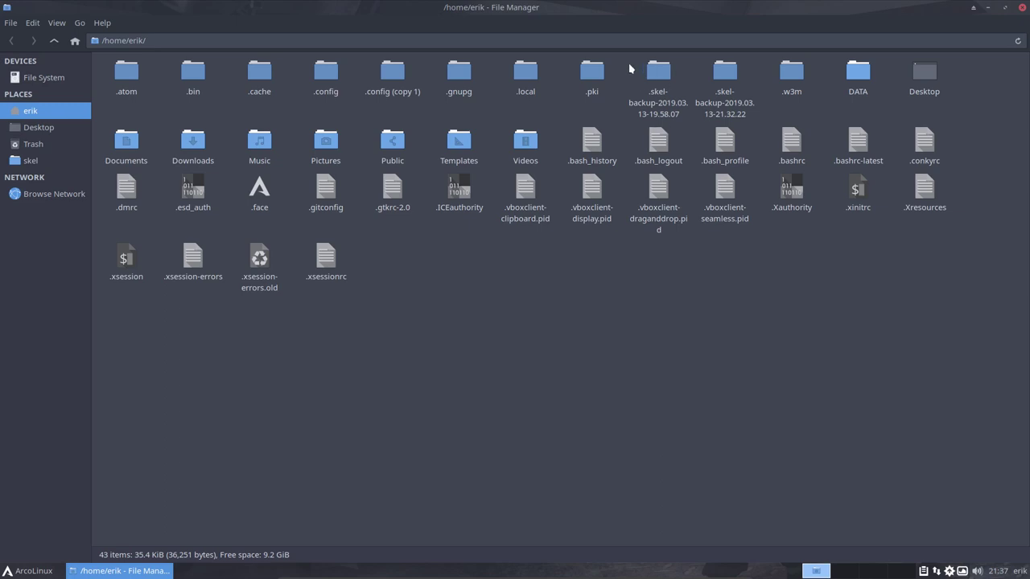
click(32, 161)
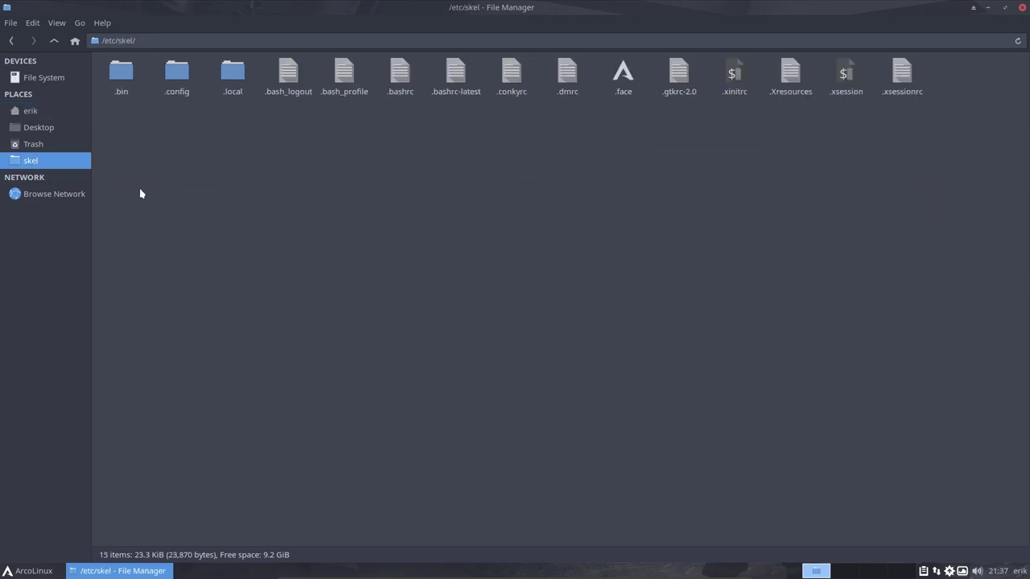
drag(113, 131, 951, 64)
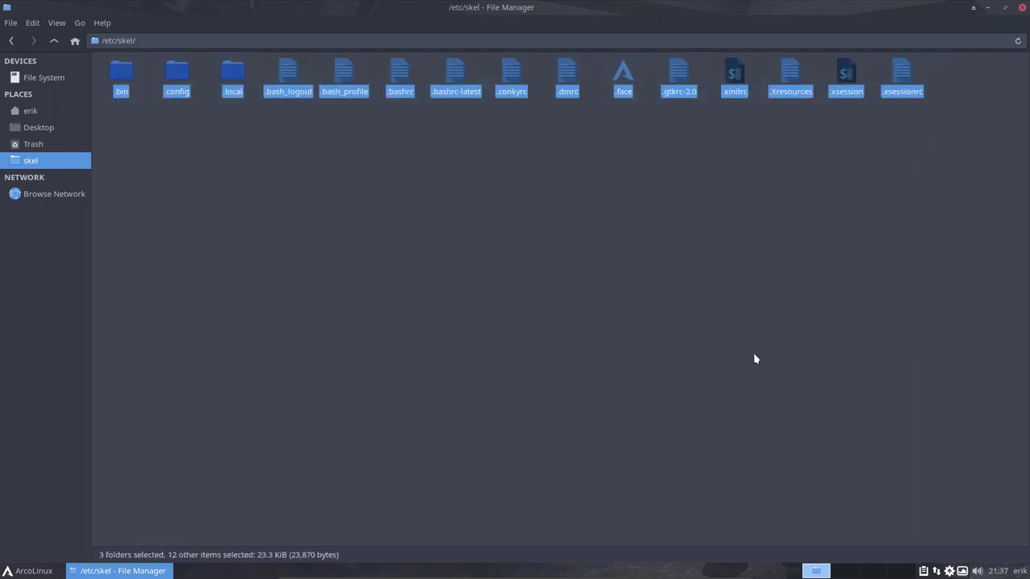
click(40, 111)
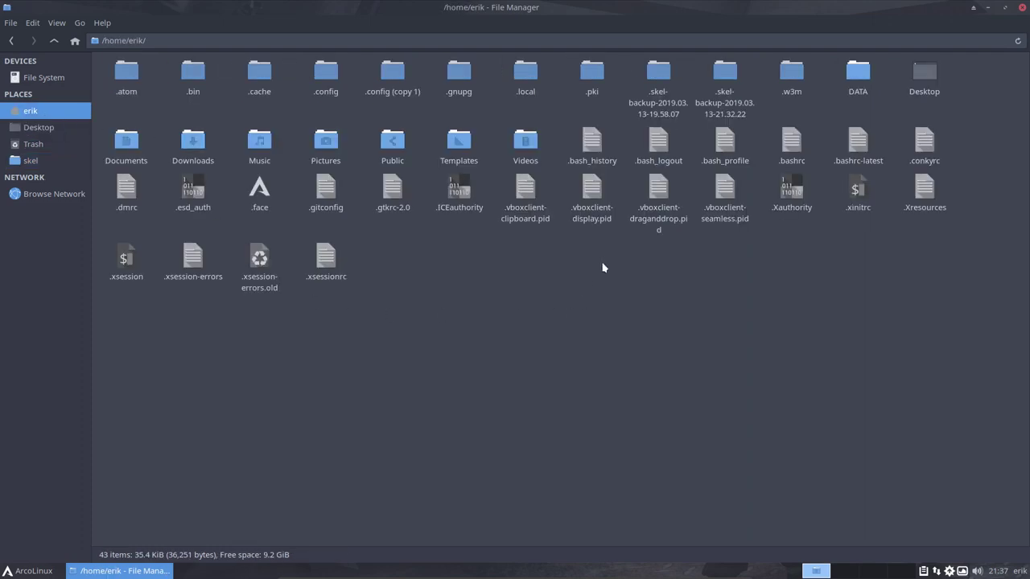
- Compare the folders .skel-backup-2019.03.13-19.58.07 and .skel-backup-2019.03.13-21.32.22 in Meld in a maximized window
click(662, 72)
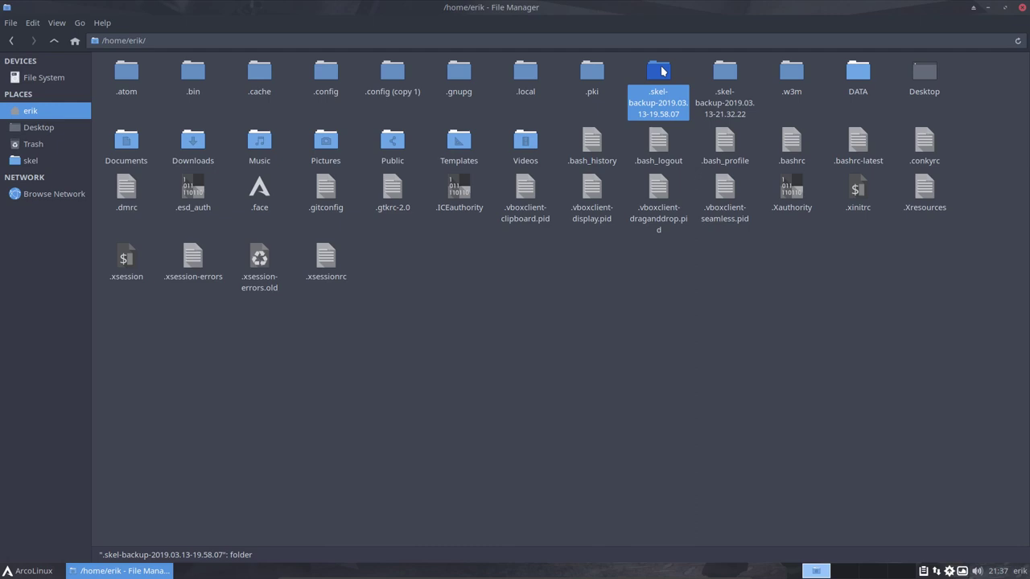
click(726, 75)
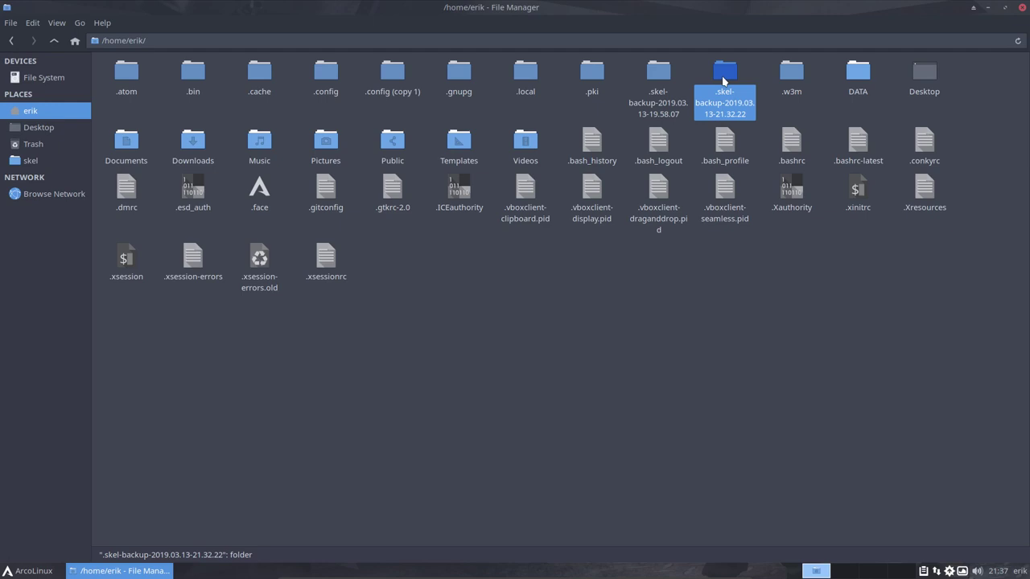
drag(627, 60, 727, 75)
right_click(727, 75)
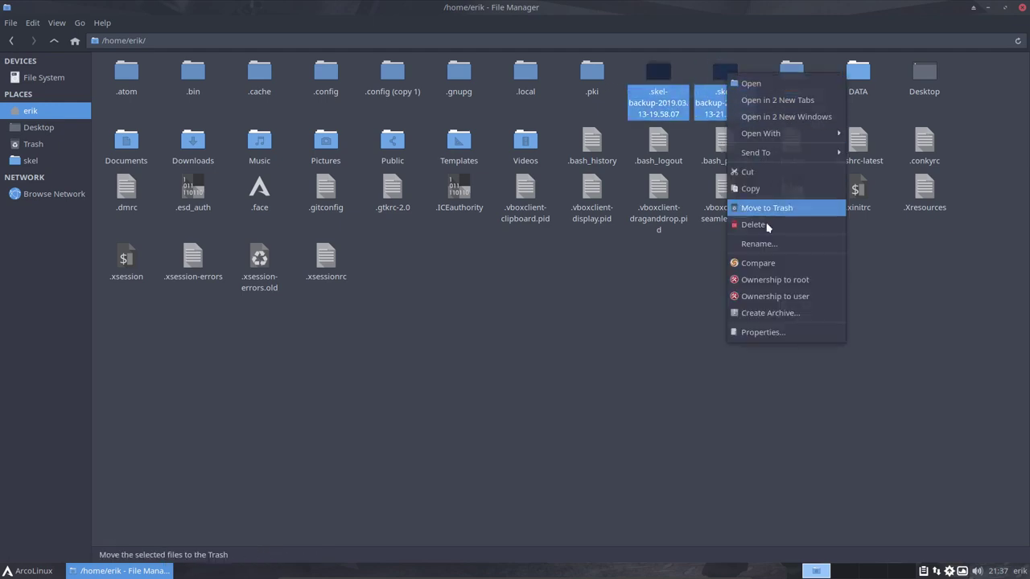
click(766, 264)
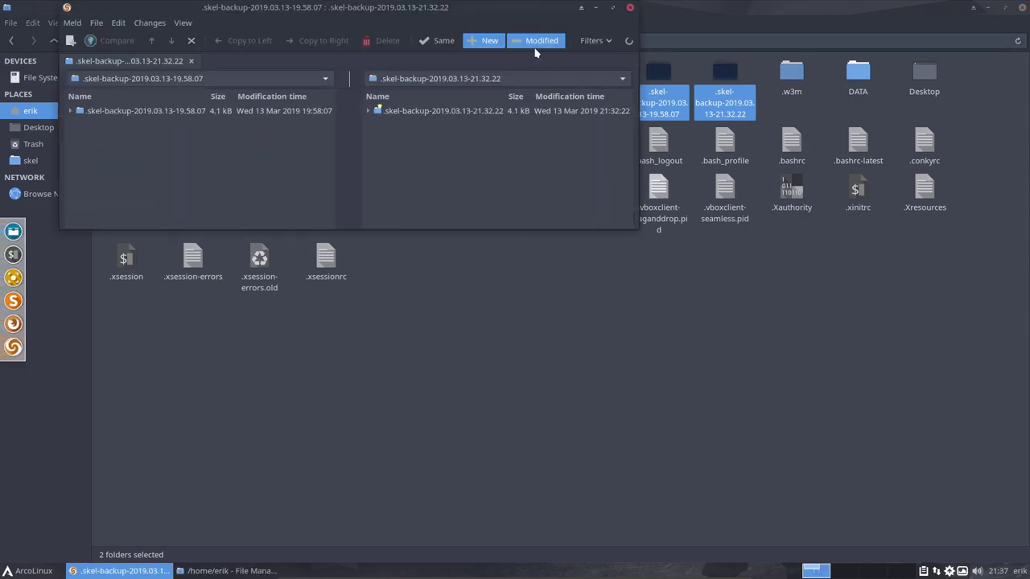
double_click(466, 9)
- Restrict the comparison to new and modified files and examine delete-lts-kernel-v2.sh against delete-lts-kernel-v3.sh
click(379, 45)
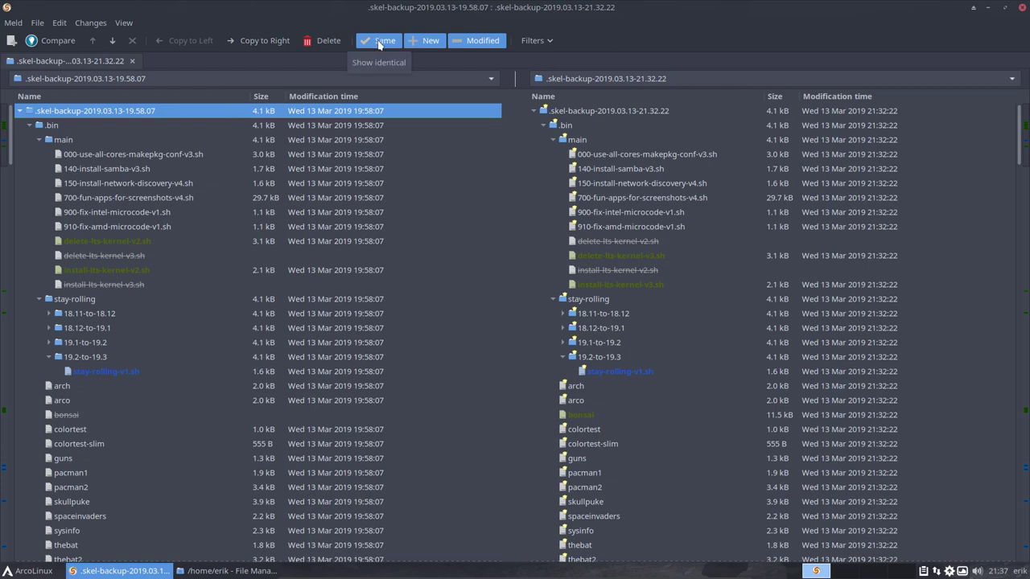
click(379, 42)
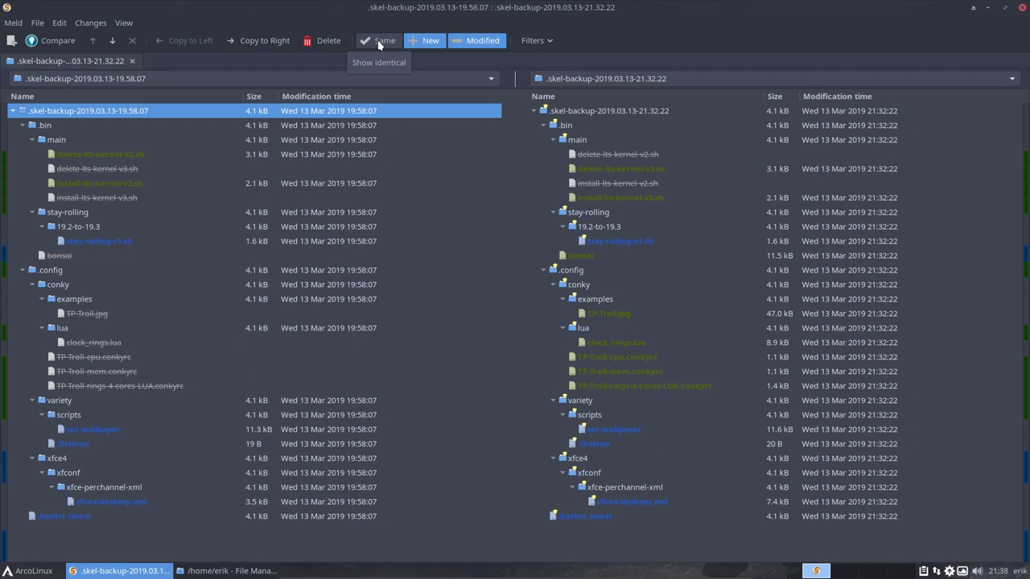
click(131, 156)
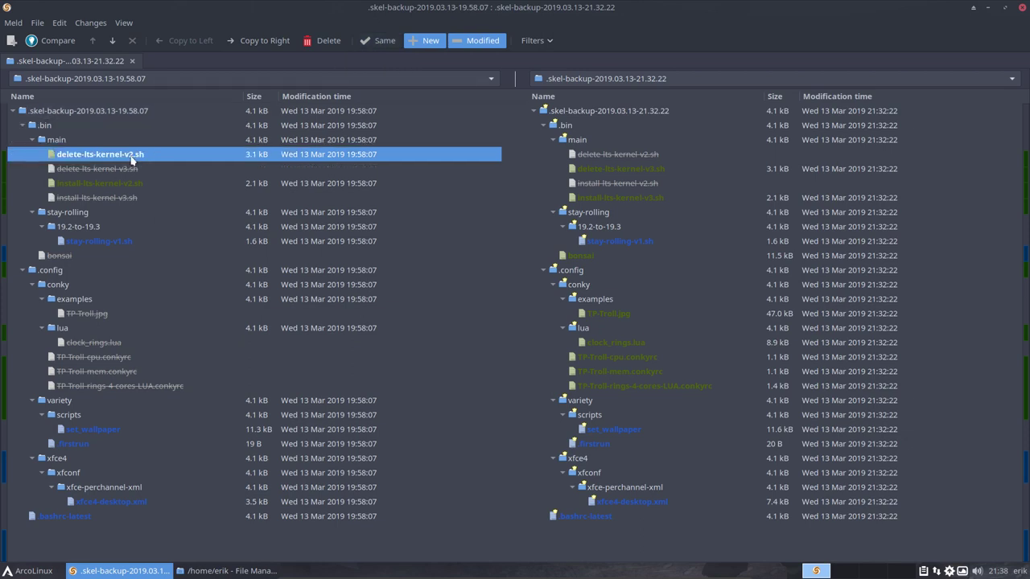
click(629, 169)
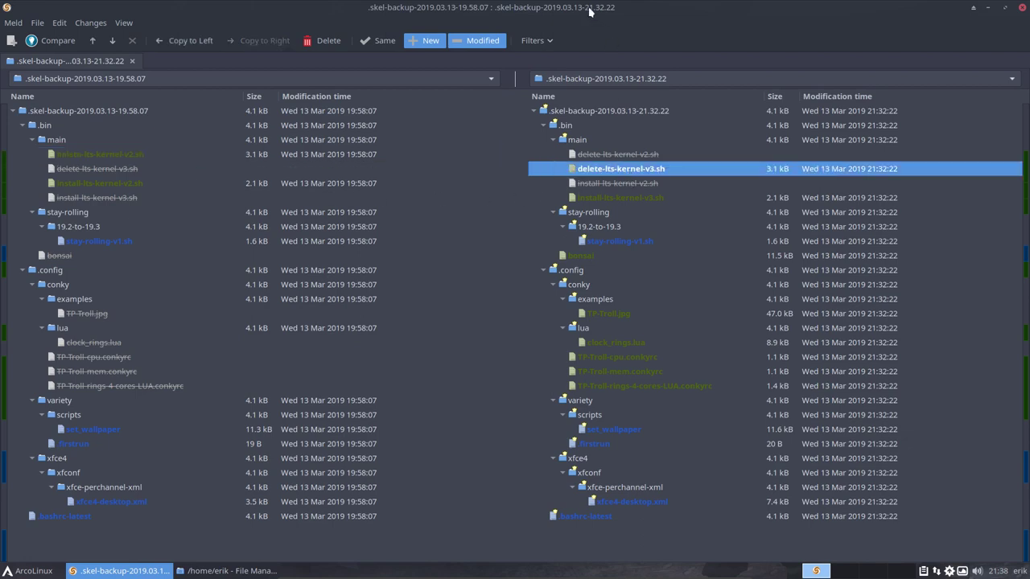
- Tile the file manager and the Meld comparison side by side, with the comparison on the right half, and clear the file selection
drag(587, 8, 1029, 242)
drag(403, 11, 5, 220)
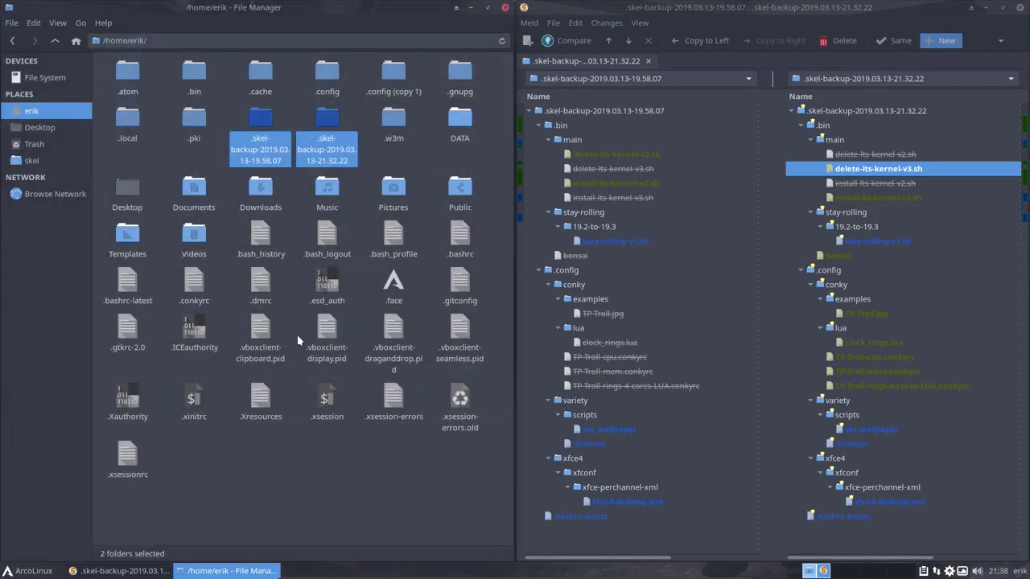
click(281, 476)
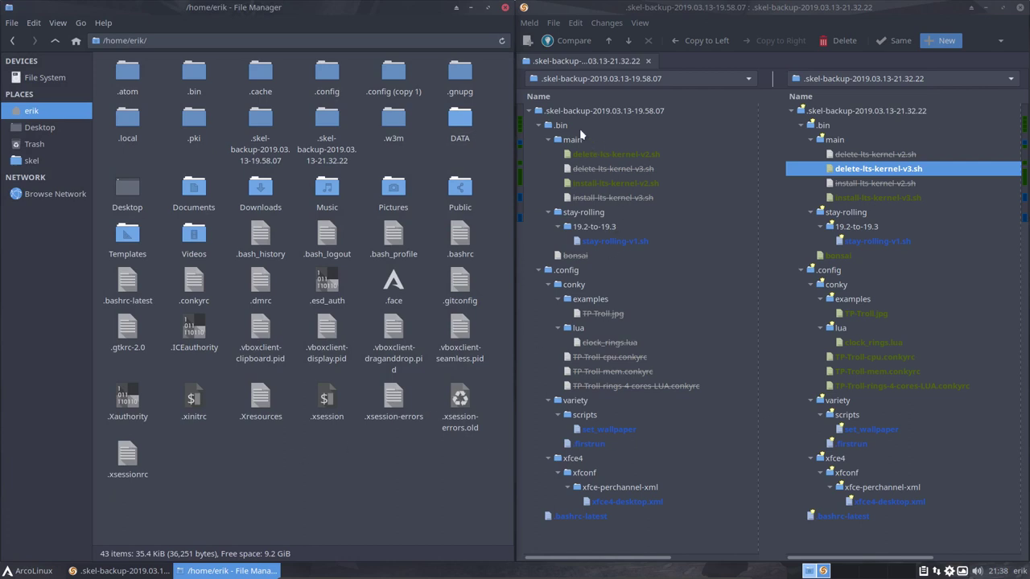
- Open the .bin/main folder in the home folder to check its script versions against the comparison
click(195, 74)
double_click(195, 74)
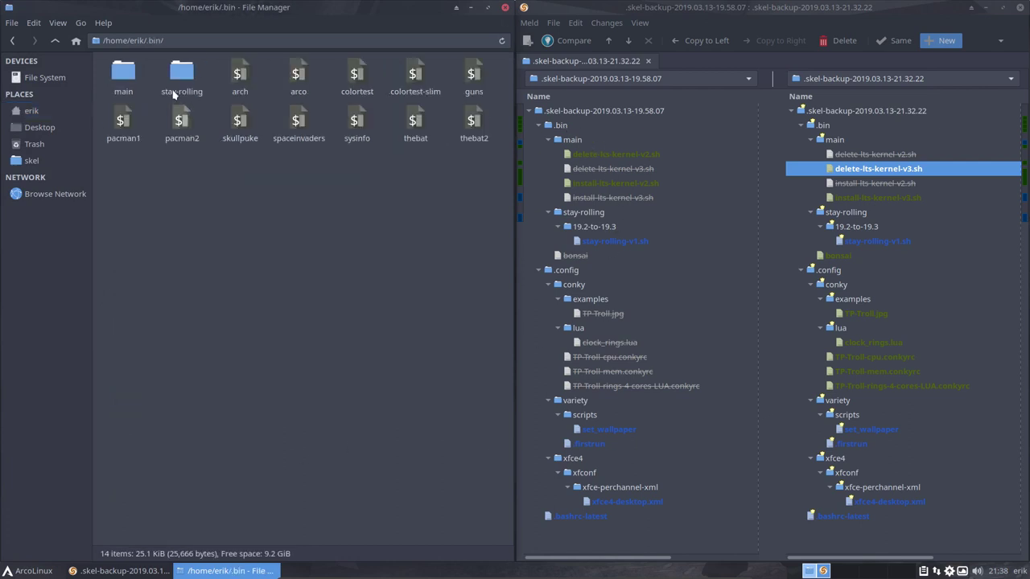
double_click(136, 80)
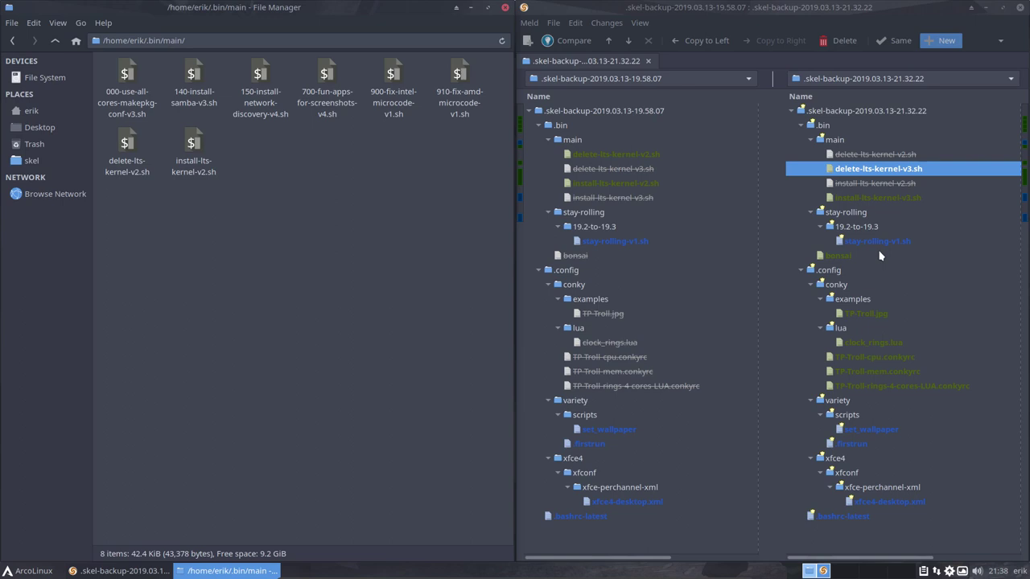
key(ctrl+alt+t)
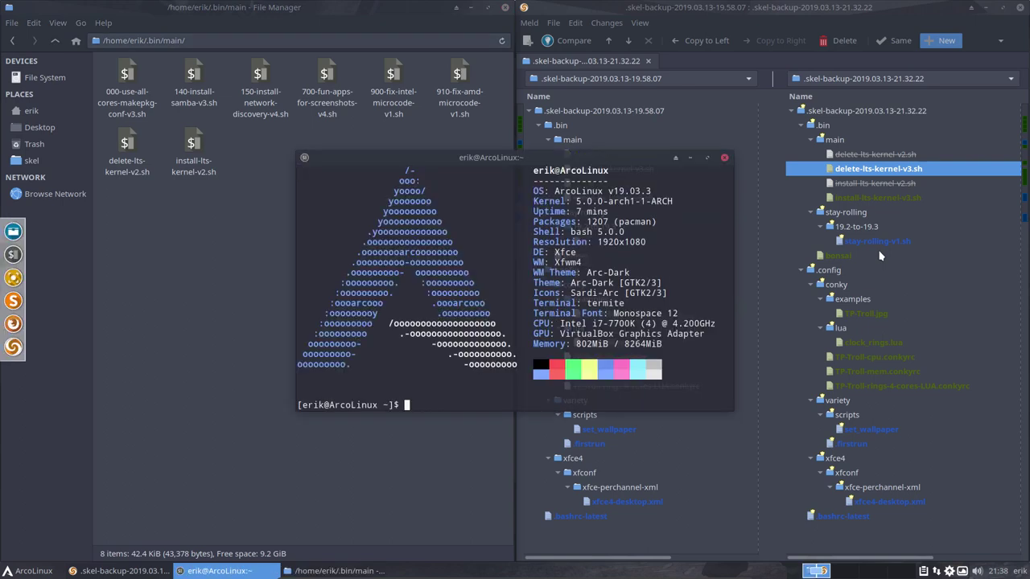
text(skel)
click(724, 157)
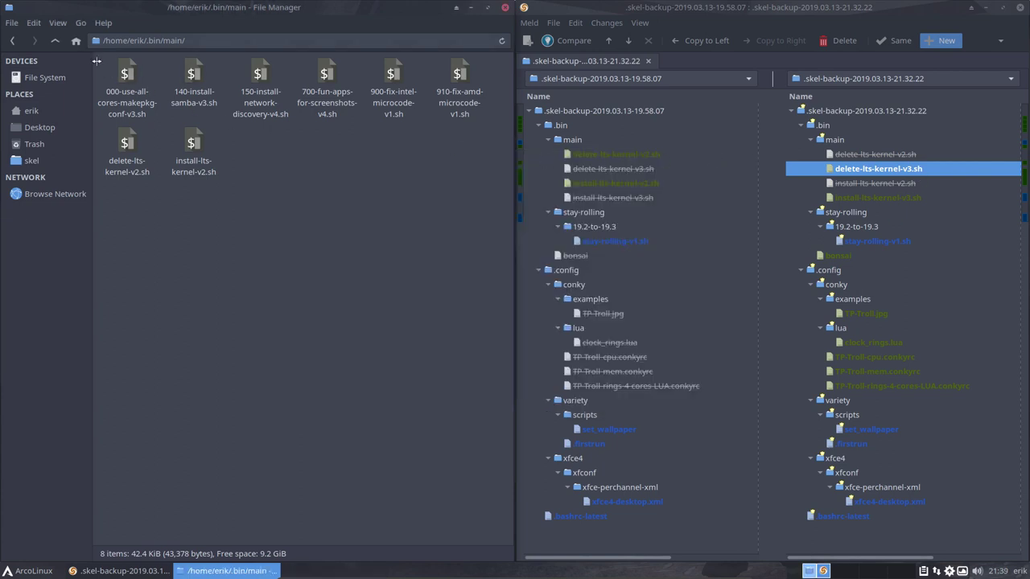
- Return to the home folder and compare .config with .config (copy 1) in a maximized Meld window
click(55, 40)
click(55, 40)
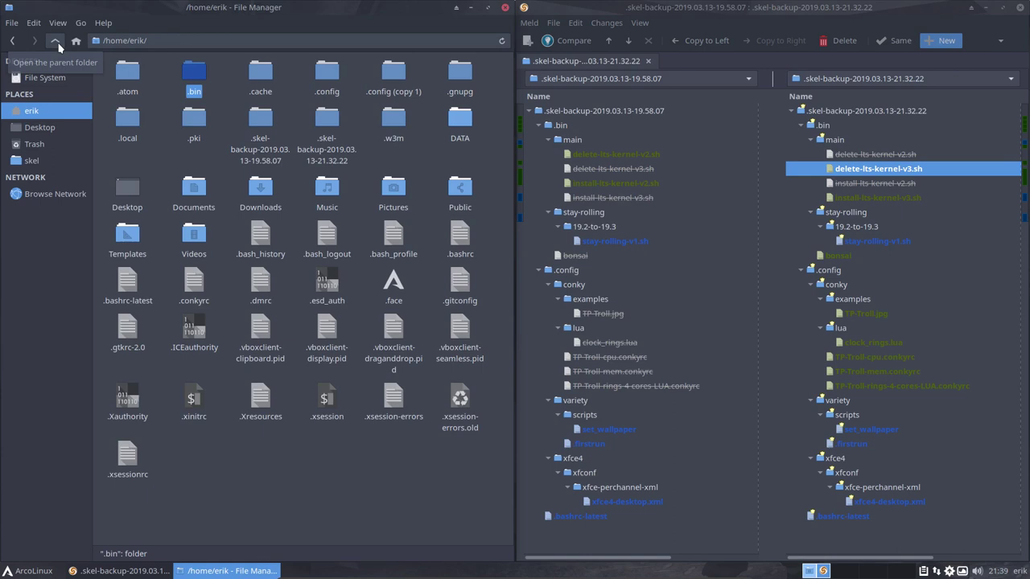
click(231, 116)
drag(291, 79, 410, 95)
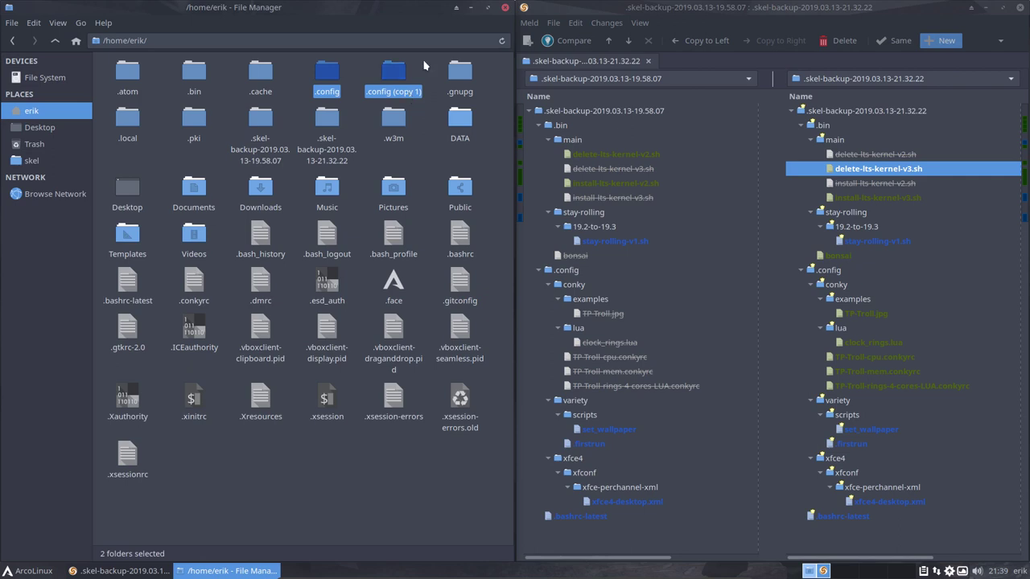
click(304, 61)
drag(315, 78, 396, 71)
right_click(396, 71)
click(426, 260)
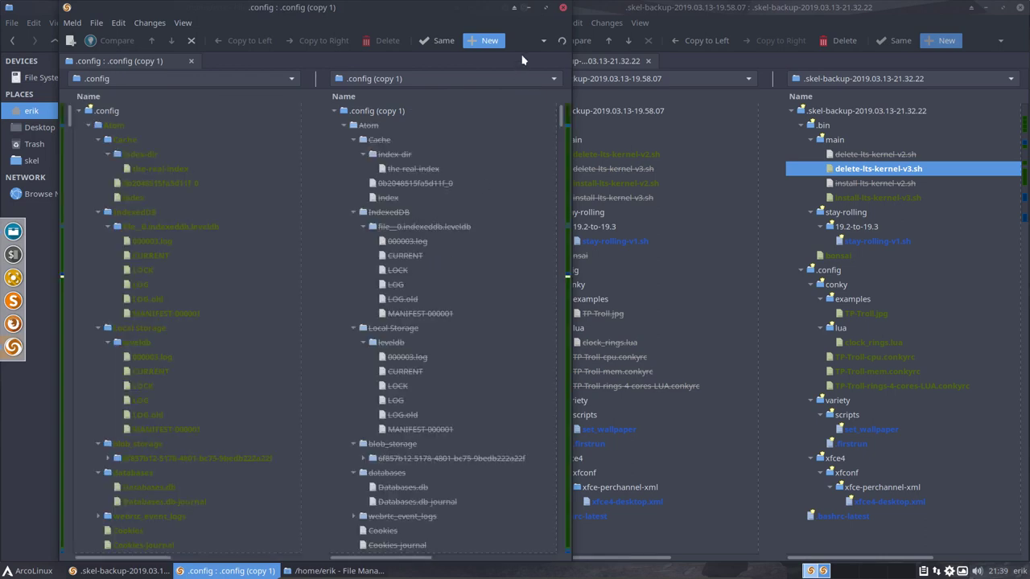
click(545, 8)
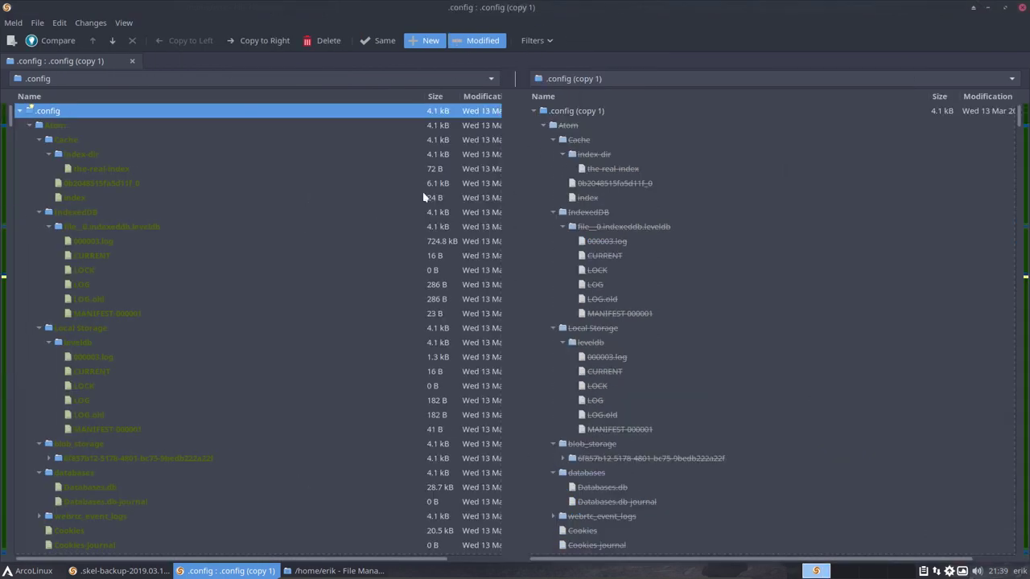
- Collapse the Atom, Thunar, dconf and gtk-3.0 folders to review the remaining .config differences, and close the comparison
click(28, 125)
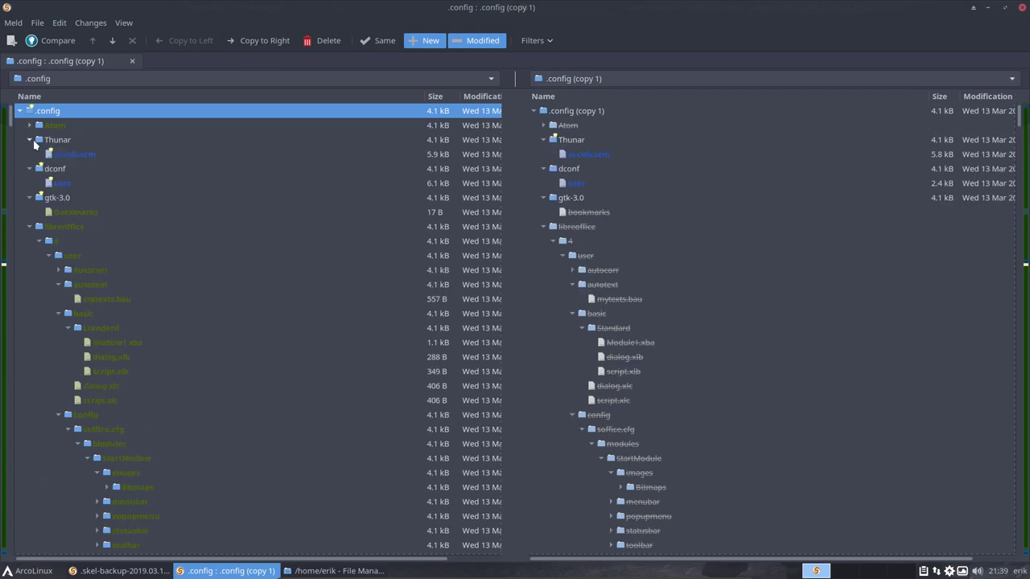
click(29, 140)
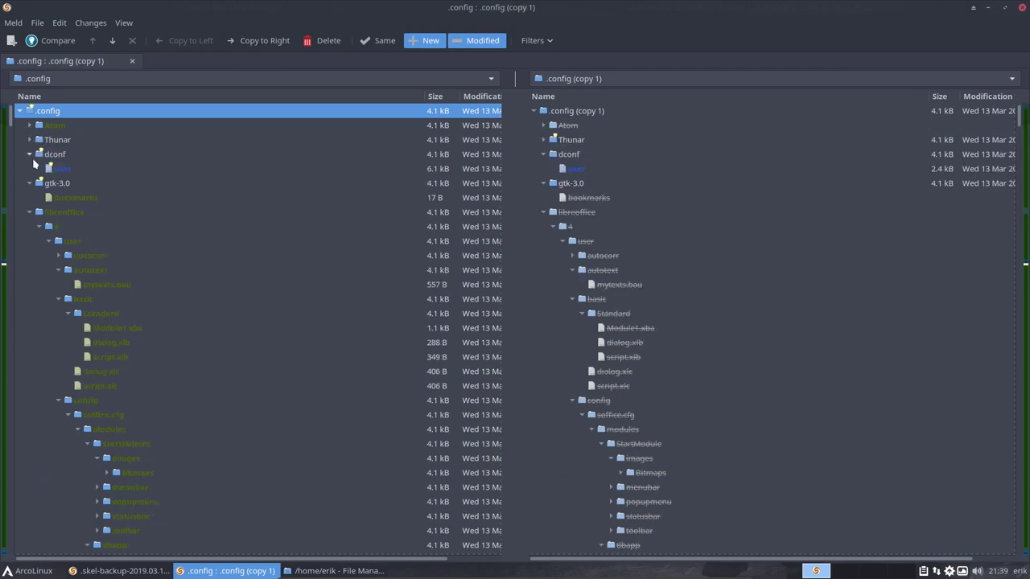
click(29, 155)
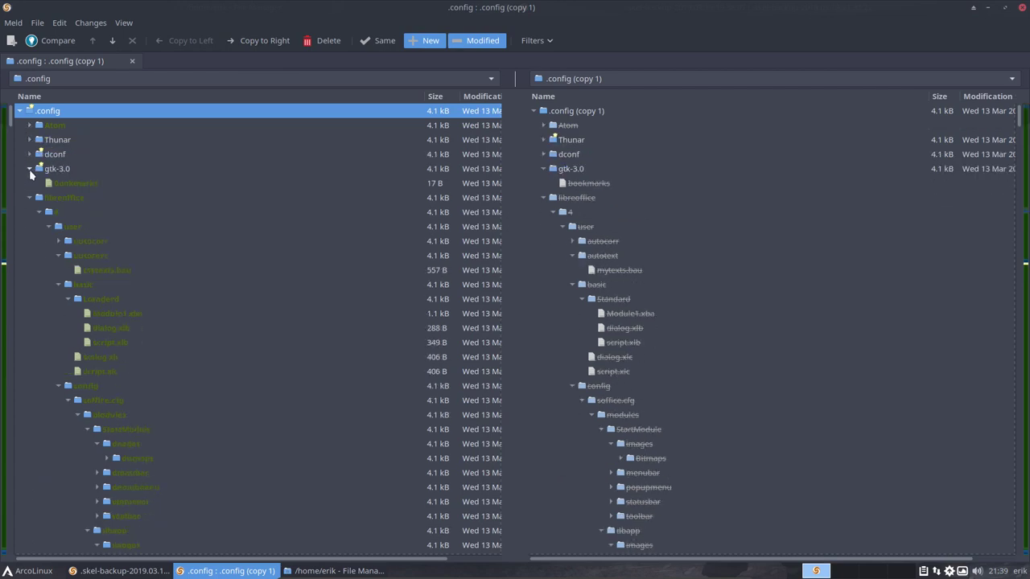
click(30, 169)
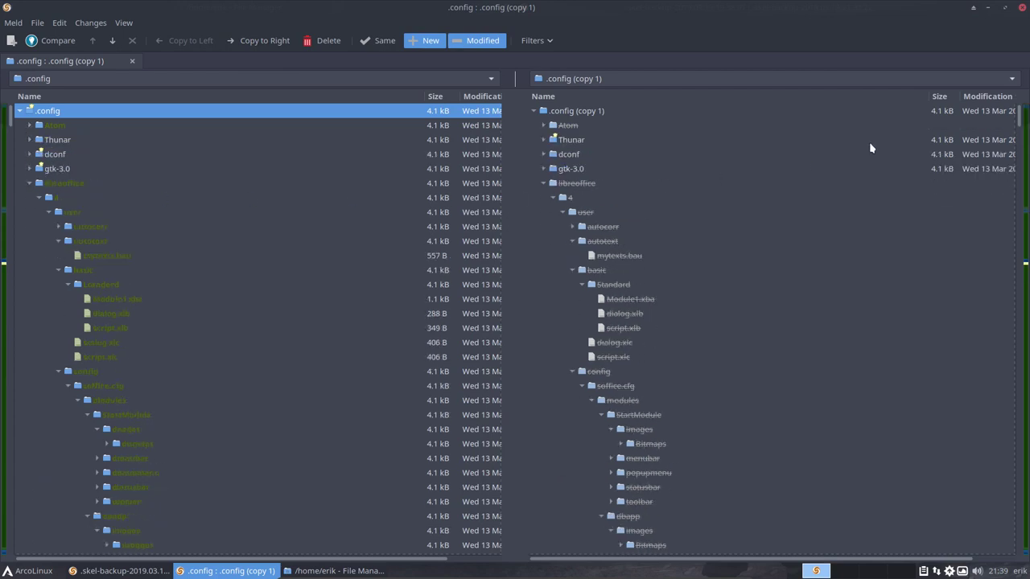
click(1022, 8)
- Delete the outdated .config (copy 1) folder and make a fresh copy of .config in the home folder
click(368, 76)
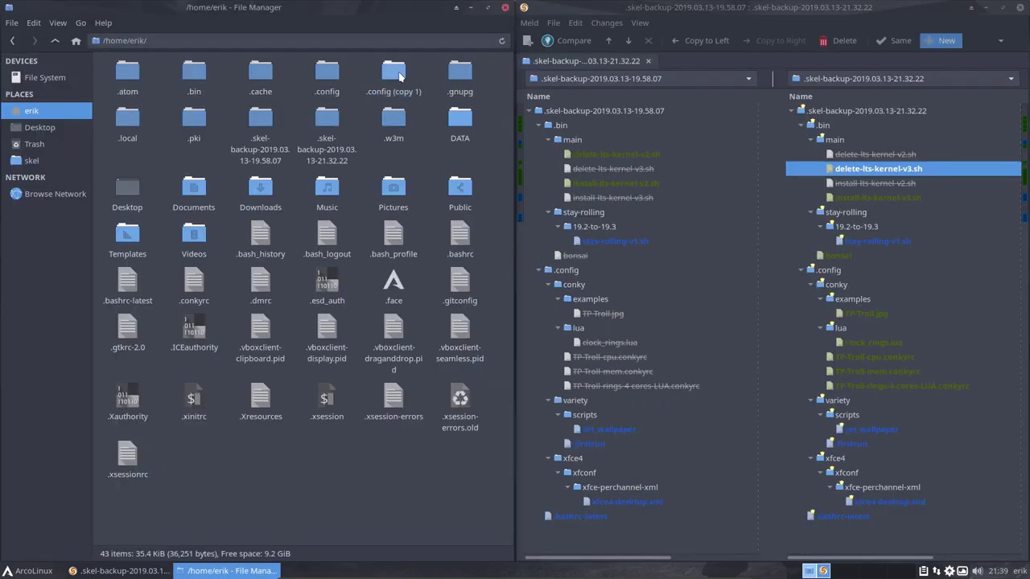
click(399, 76)
key(Delete)
click(334, 77)
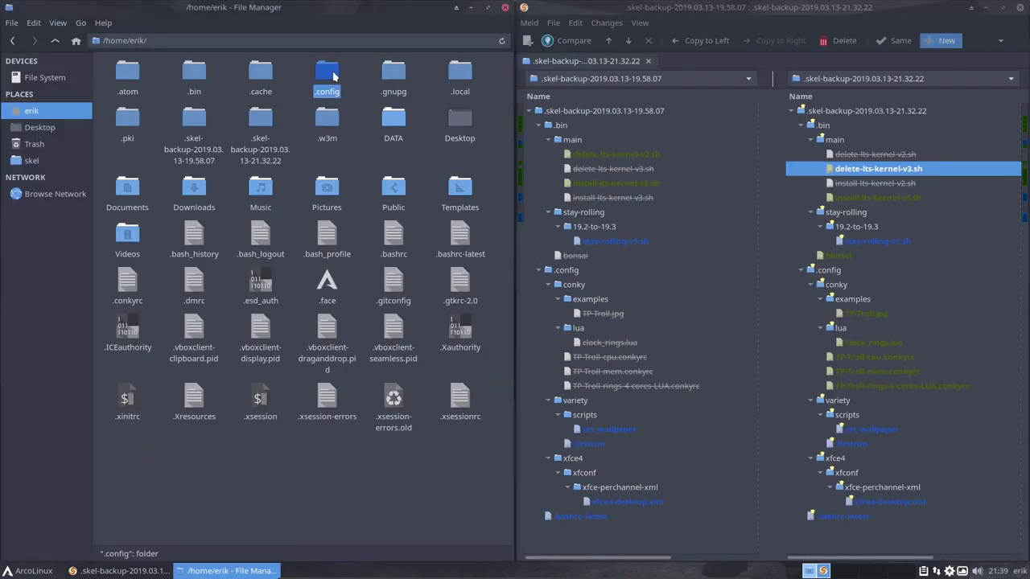
key(ctrl+c)
key(ctrl+v)
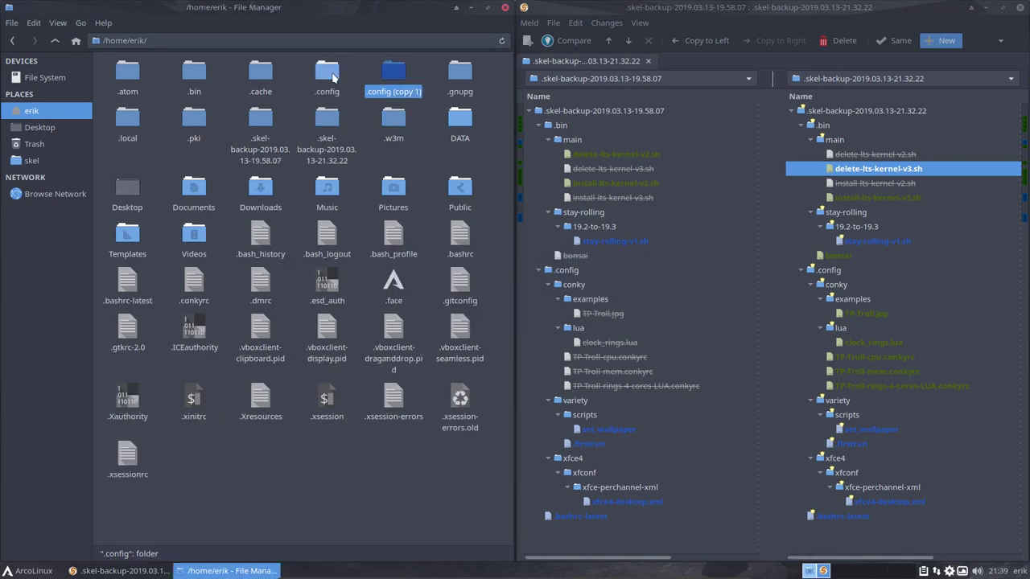
- Compare .config with its fresh copy, examine the differences in xfce4-panel.xml, and close the comparison
drag(301, 64, 400, 76)
right_click(400, 76)
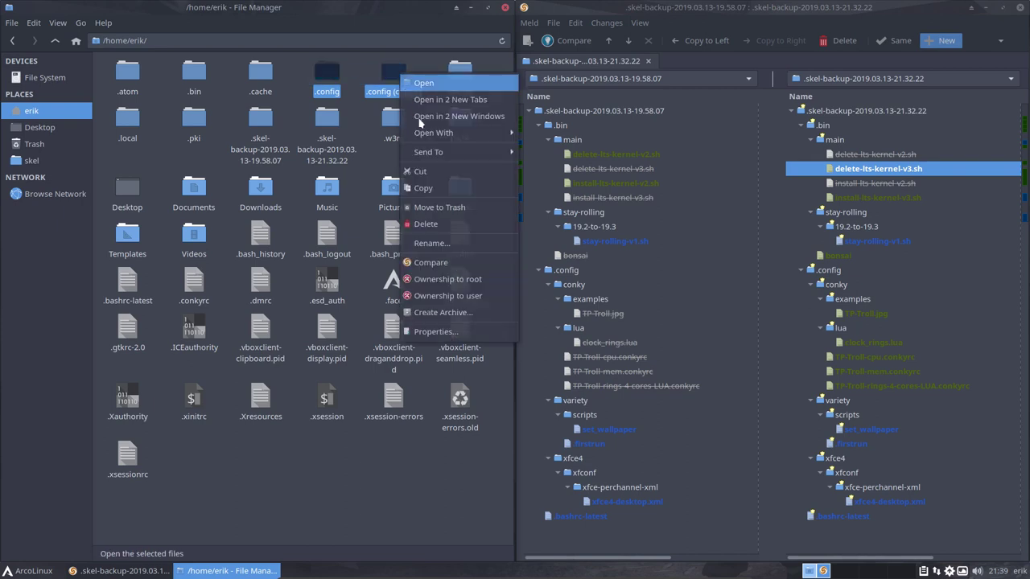
click(431, 263)
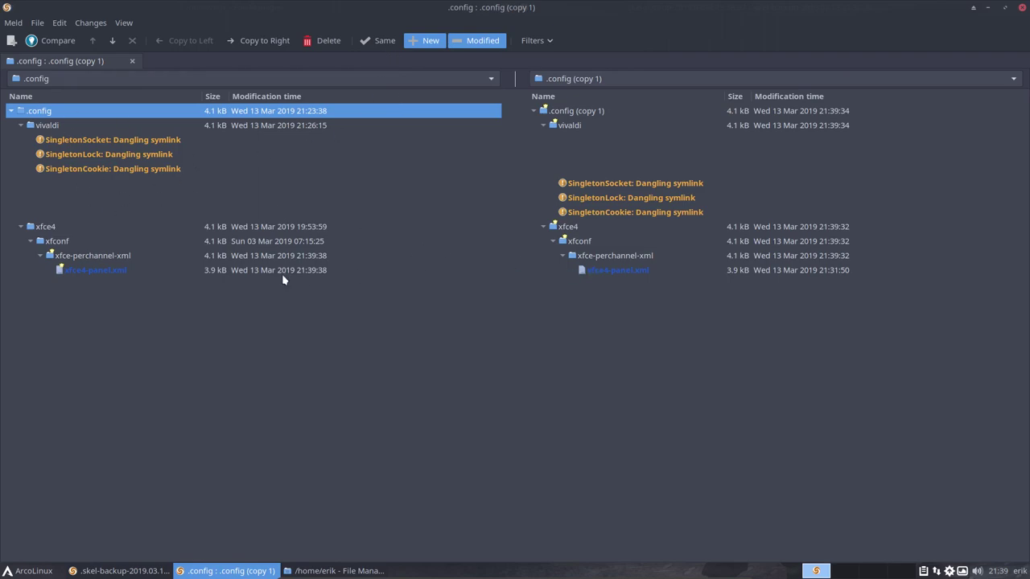
double_click(120, 272)
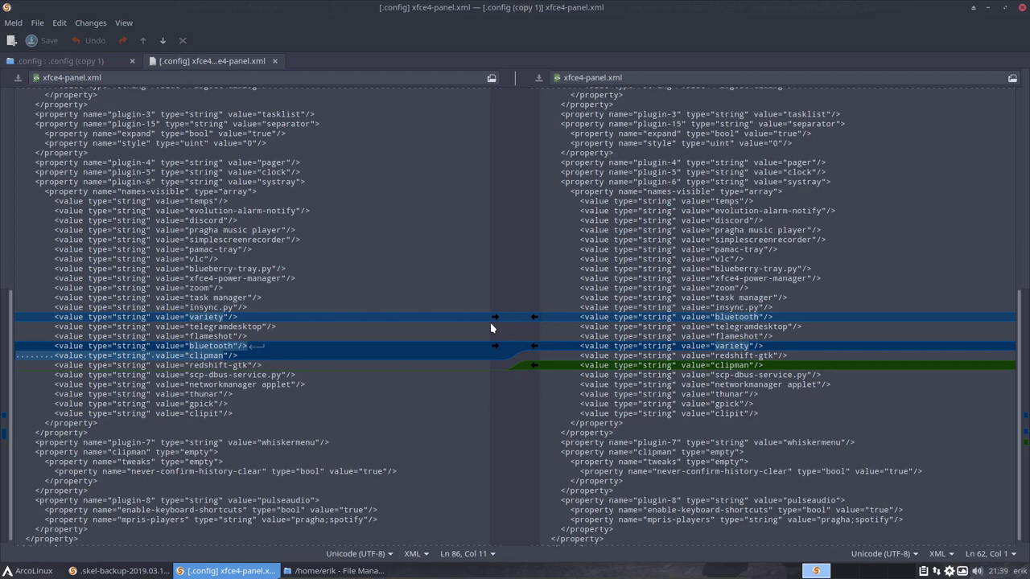
click(1020, 6)
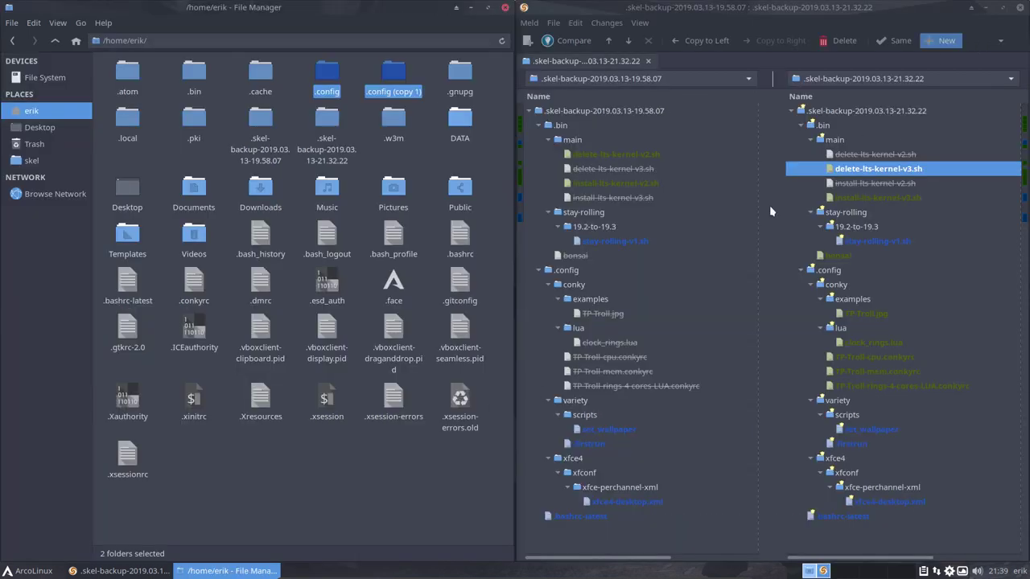
- Clear the folder selection and open the .bin/main folder in the home folder
click(422, 157)
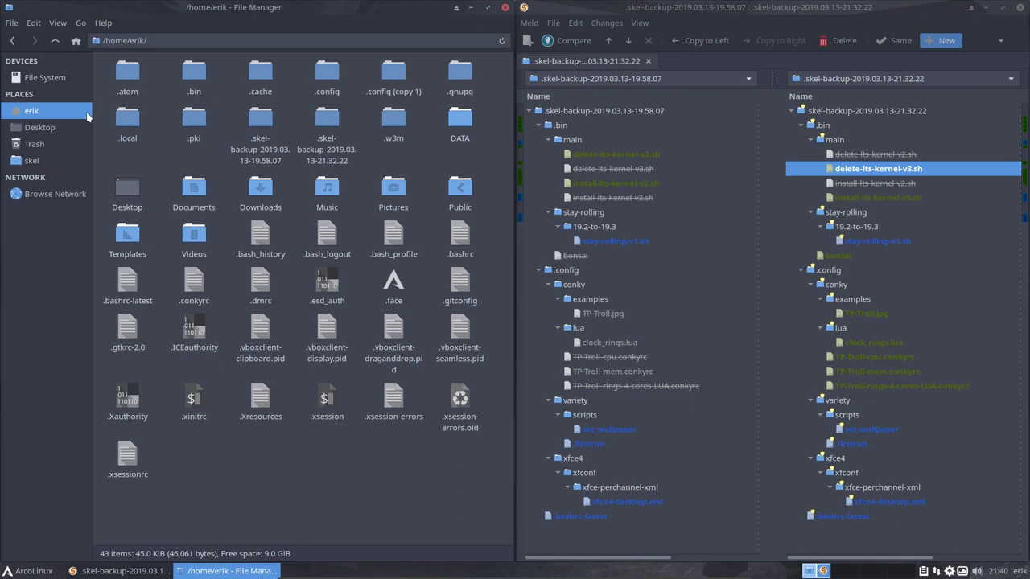
double_click(194, 74)
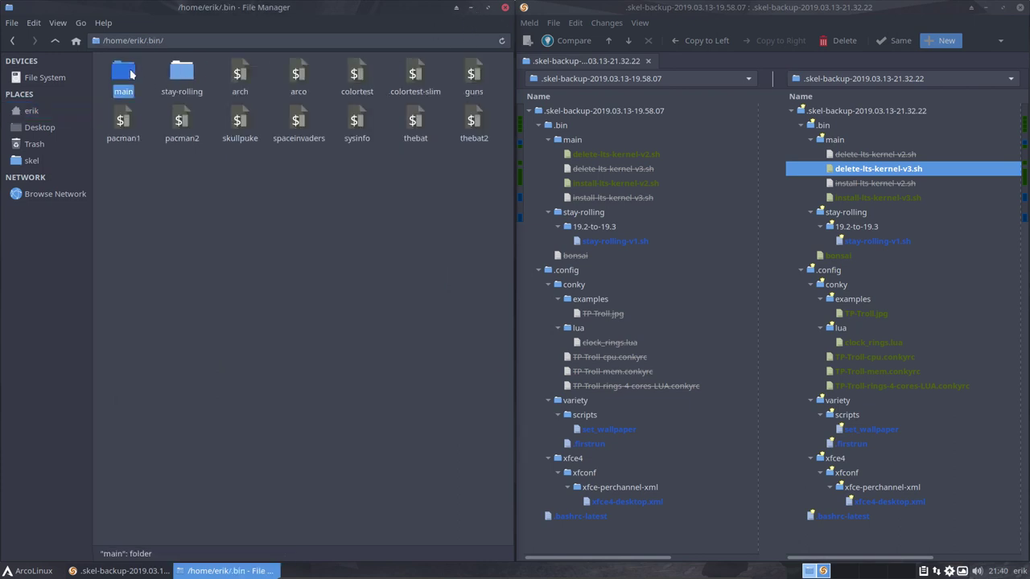
double_click(140, 77)
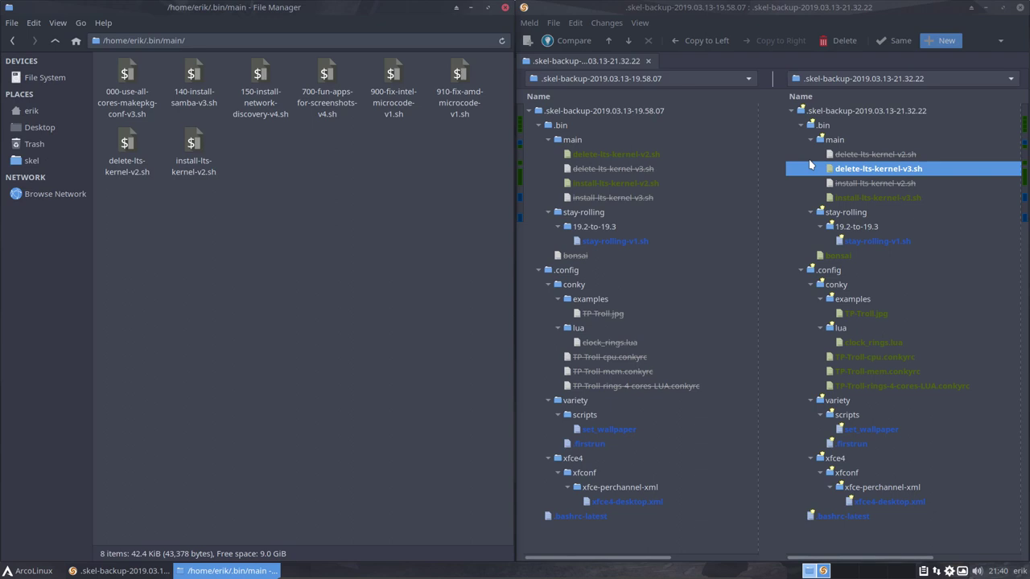
- Run the skel command in a new terminal to copy the updated skel files into the home folder, and close the terminal
key(ctrl+alt+t)
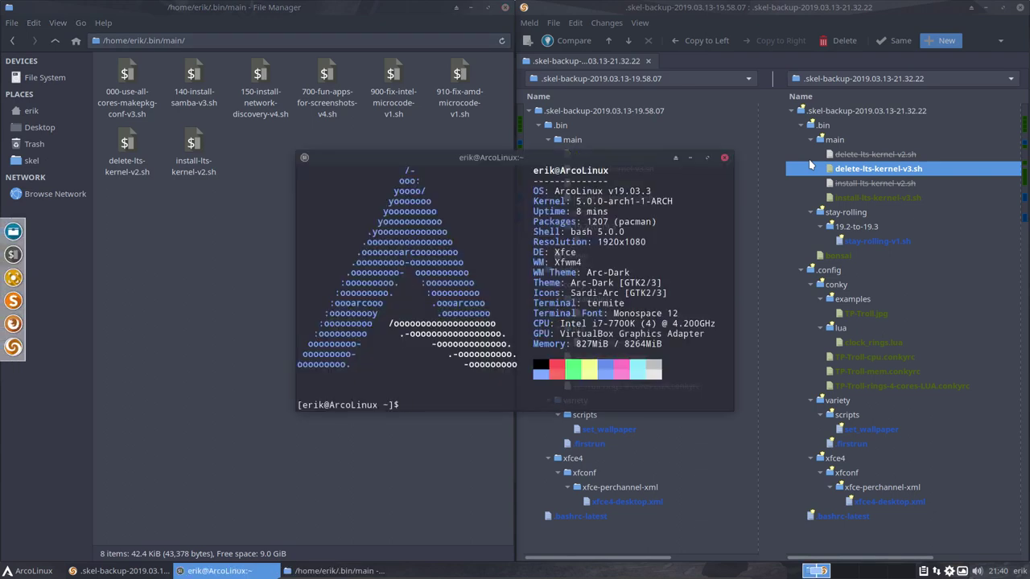
text(skel)
click(135, 40)
drag(103, 40, 145, 40)
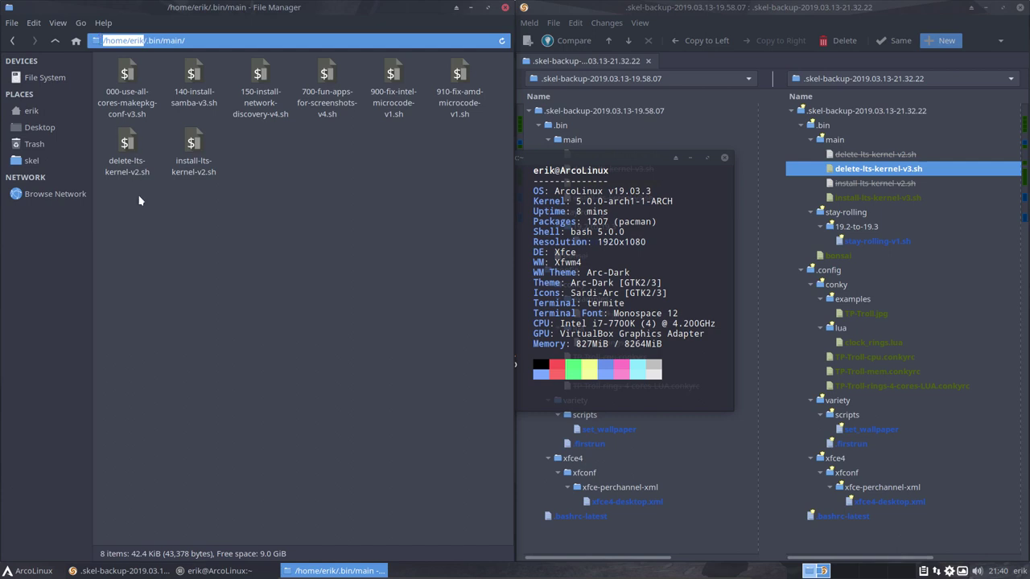
drag(611, 160, 541, 216)
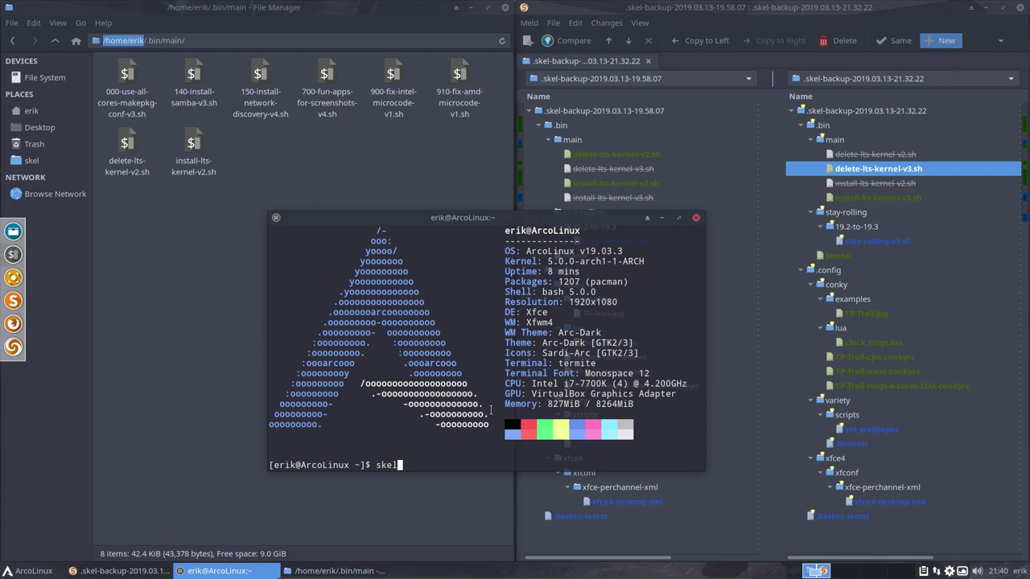
key(Return)
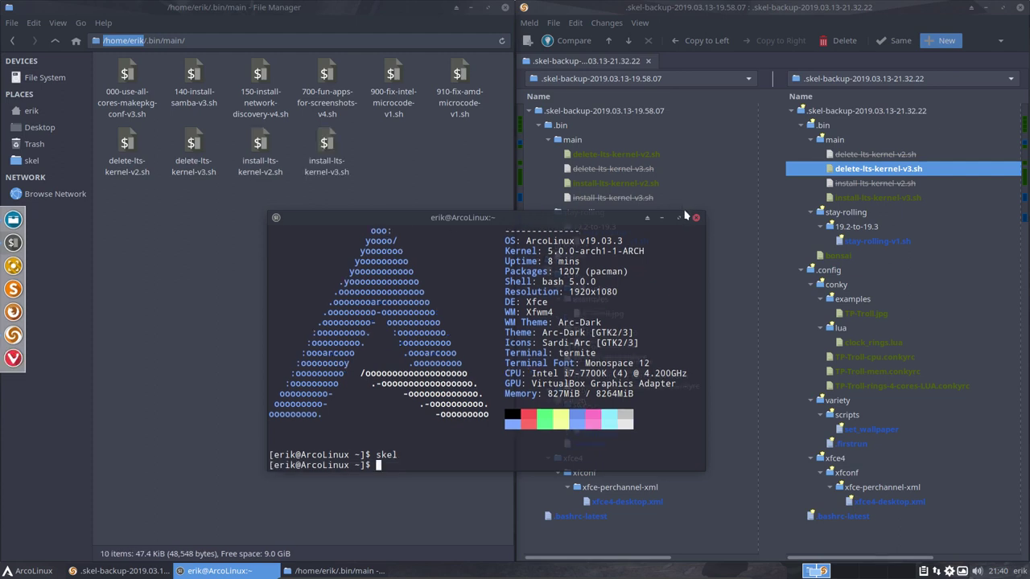
click(696, 217)
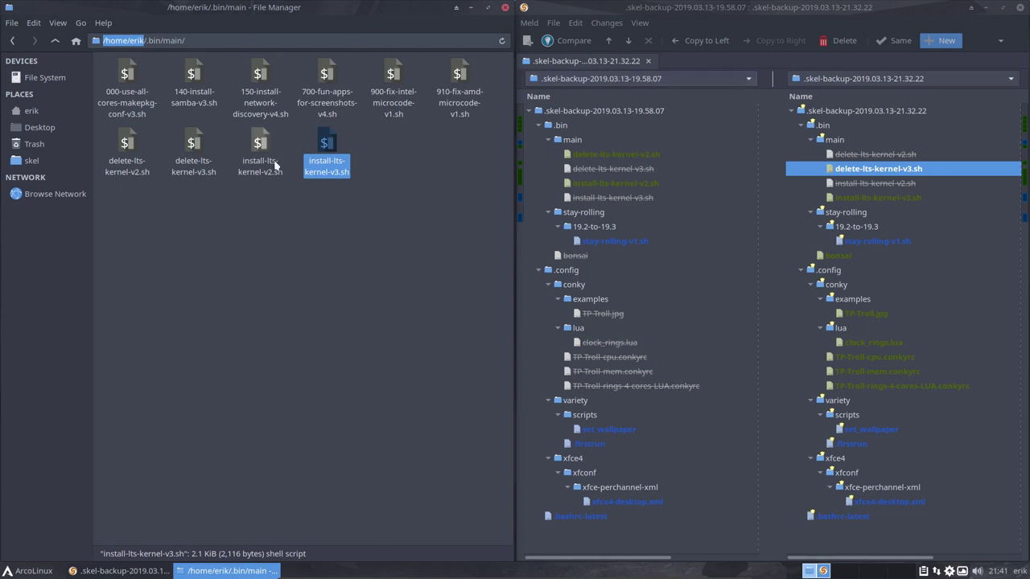
- Compare install-lts-kernel-v2.sh with install-lts-kernel-v3.sh, examine the changed package helper lines, and close the comparison
click(264, 147)
click(326, 145)
drag(257, 204, 333, 145)
right_click(331, 144)
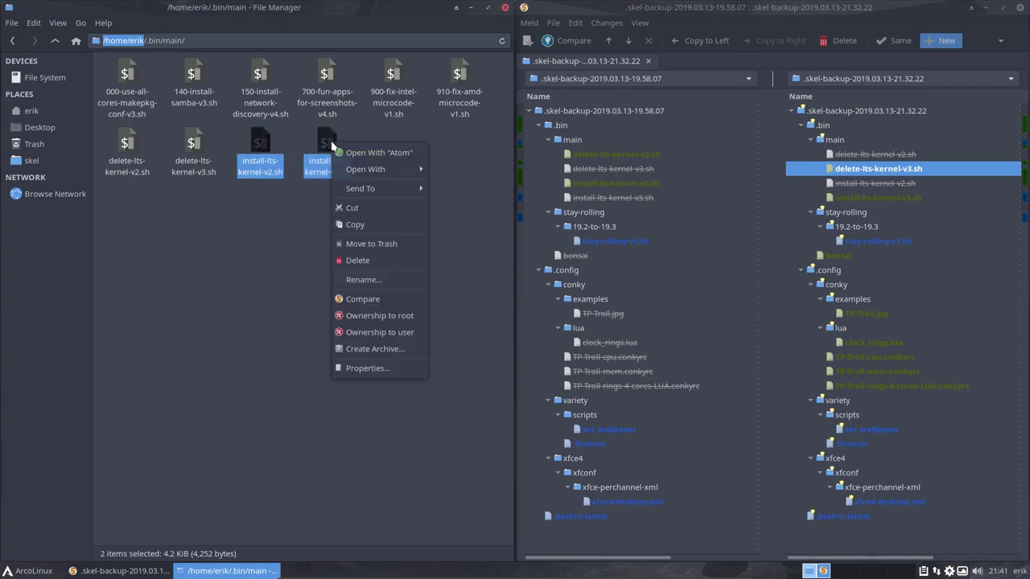
click(363, 300)
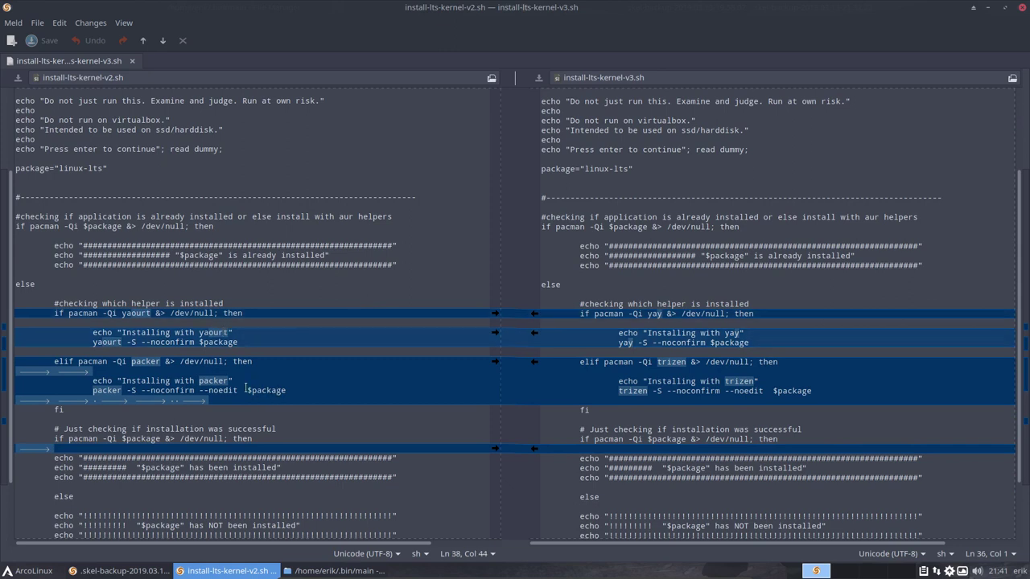
click(362, 379)
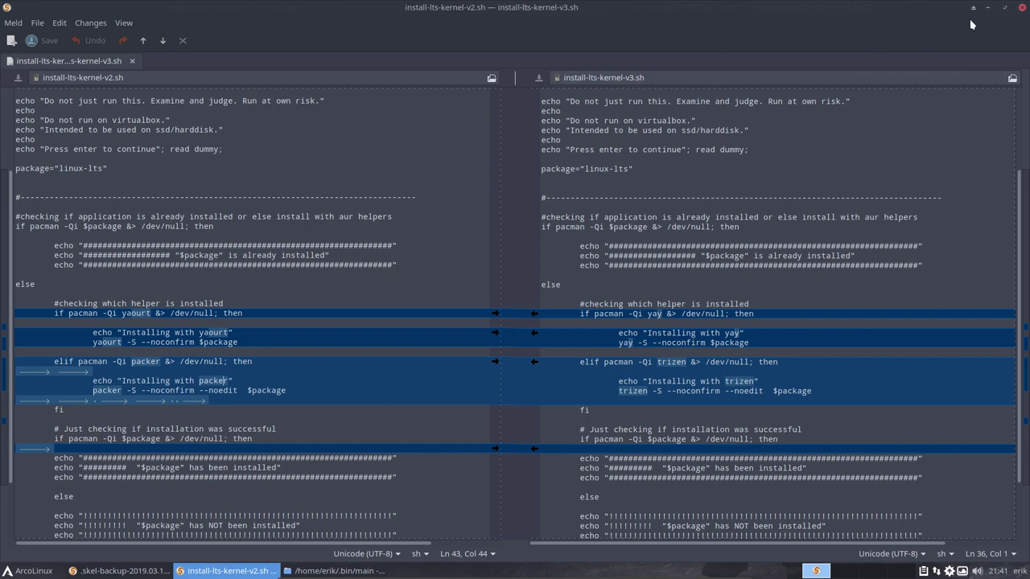
double_click(732, 333)
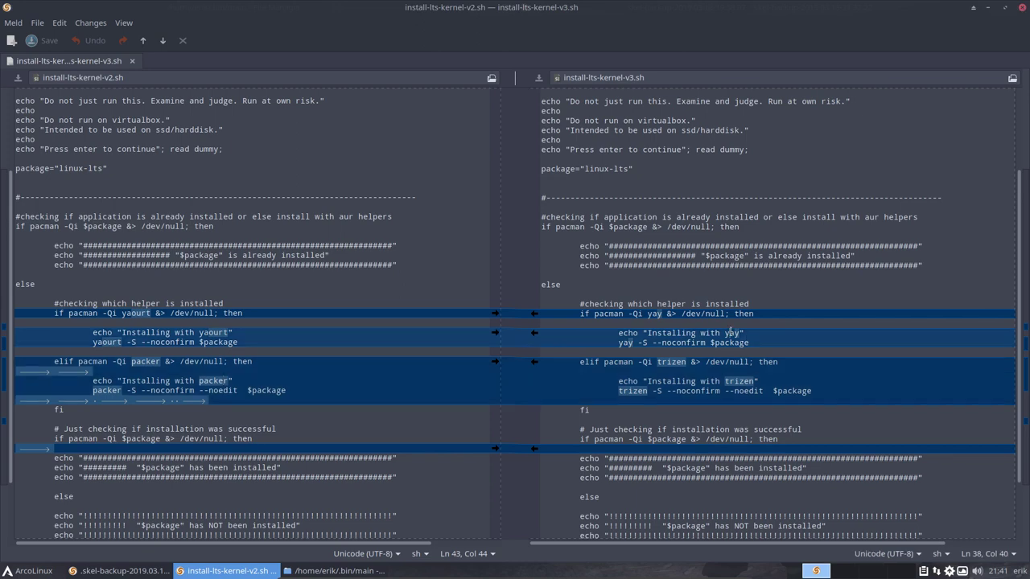
double_click(739, 382)
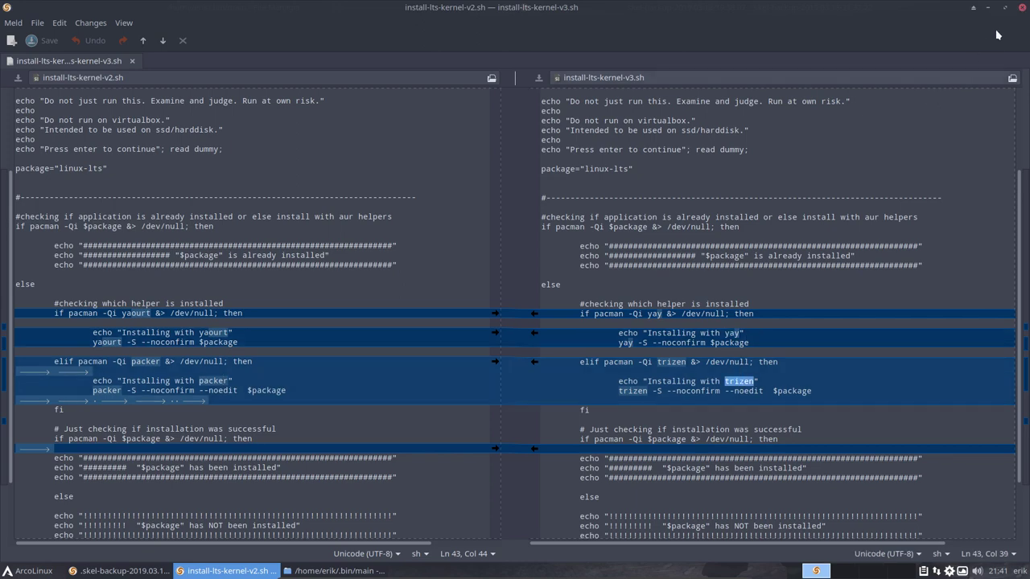
click(1022, 7)
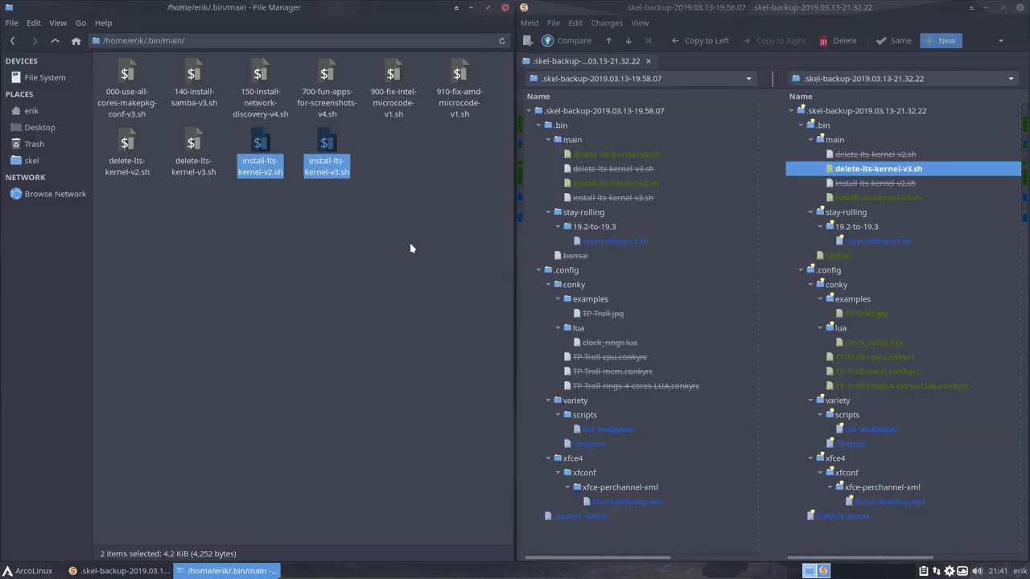
- Delete the superseded install-lts-kernel-v2.sh script from .bin/main
click(299, 167)
click(266, 144)
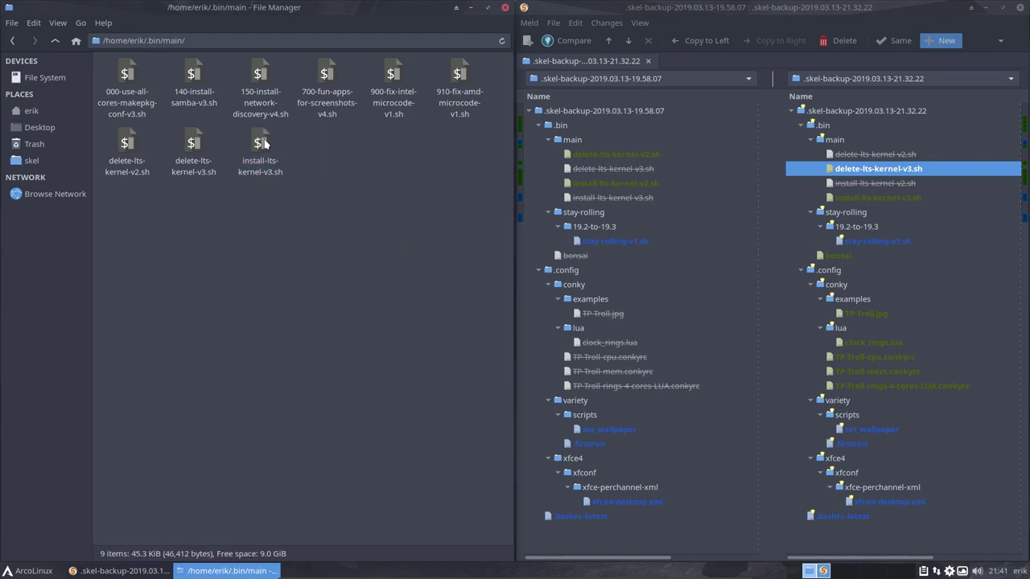
- Compare delete-lts-kernel-v2.sh with delete-lts-kernel-v3.sh, examine the changed helper checks down to the script's end, and close the comparison
drag(113, 193, 220, 142)
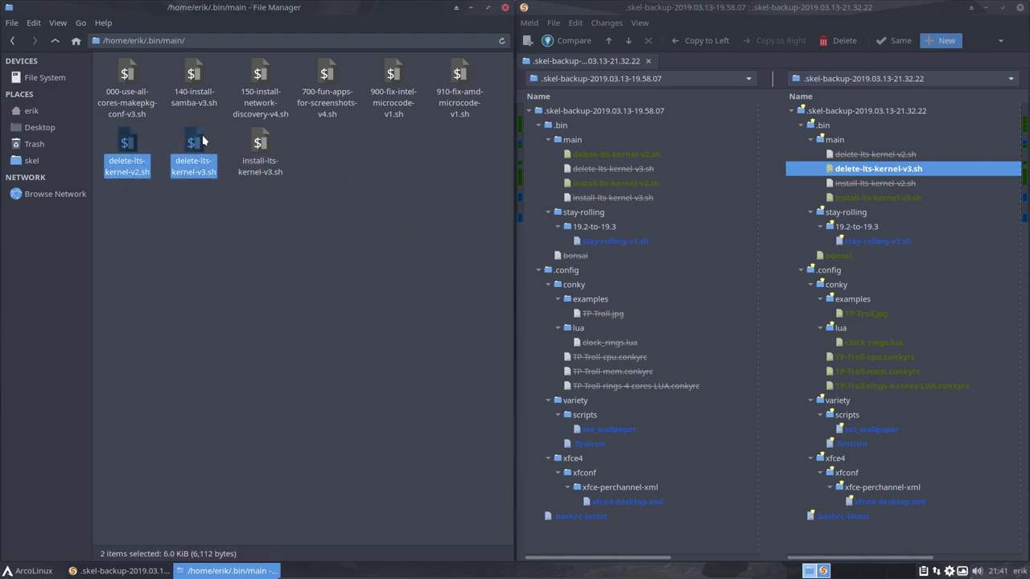
right_click(203, 139)
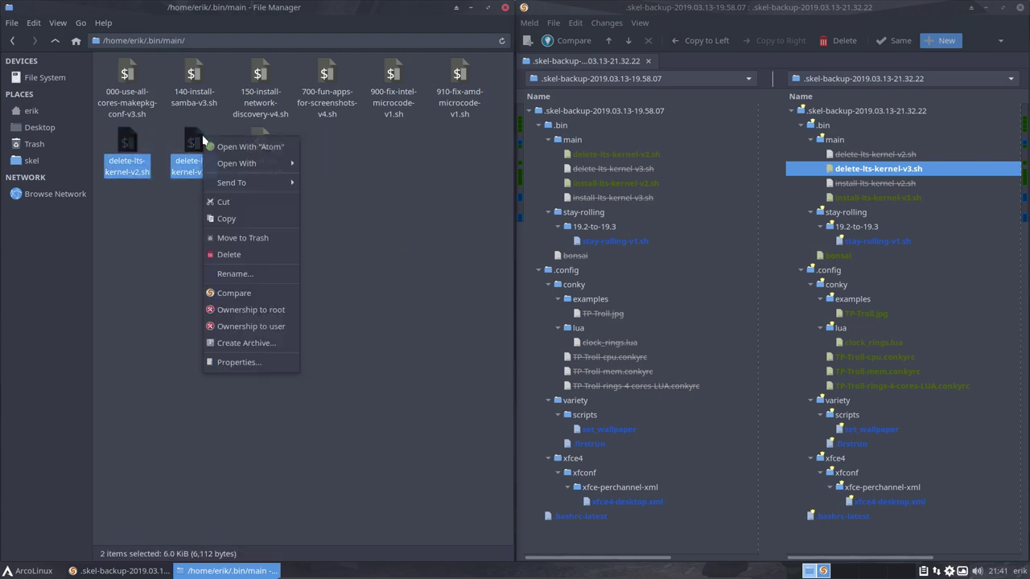
click(256, 294)
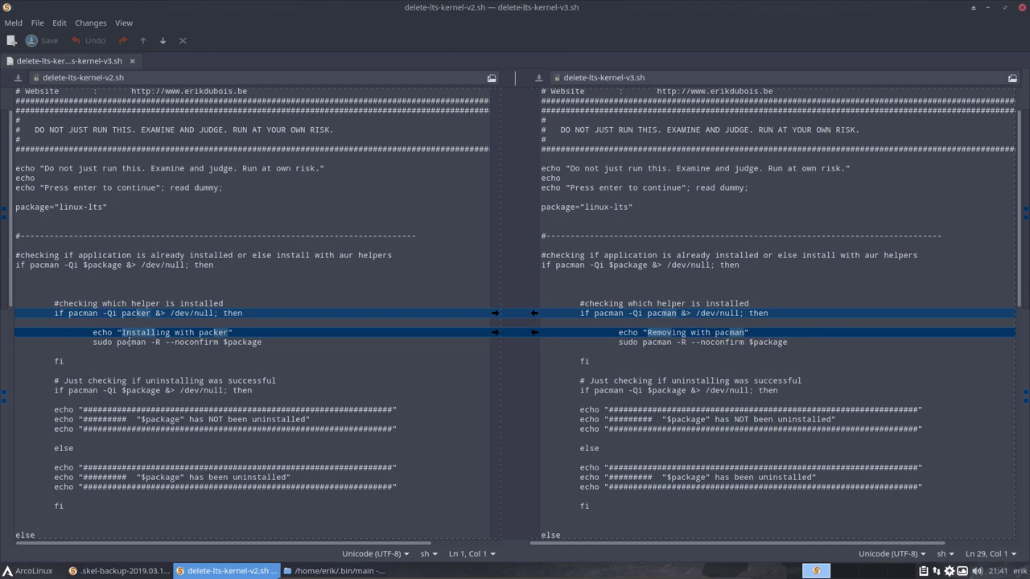
double_click(136, 314)
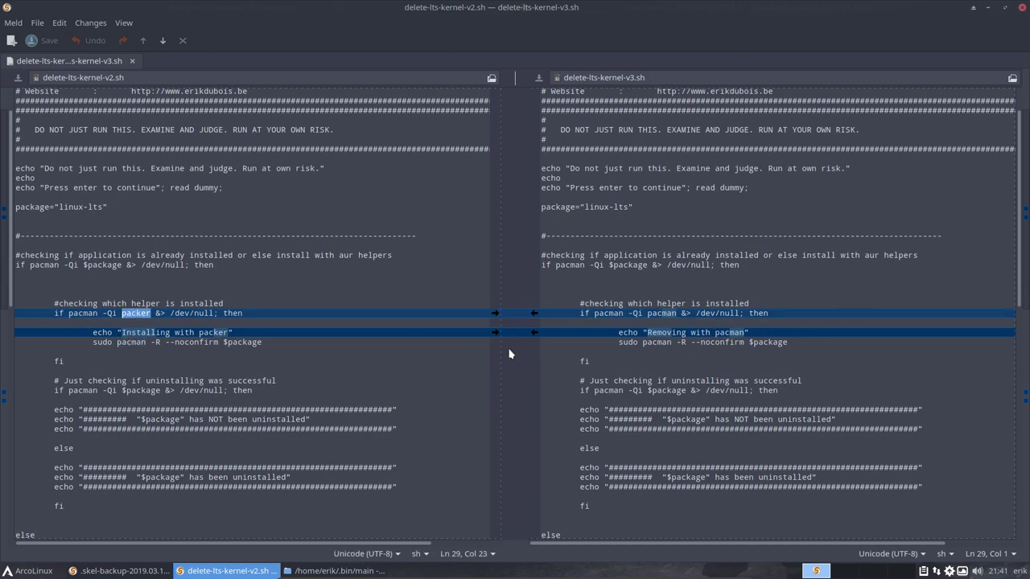
double_click(660, 314)
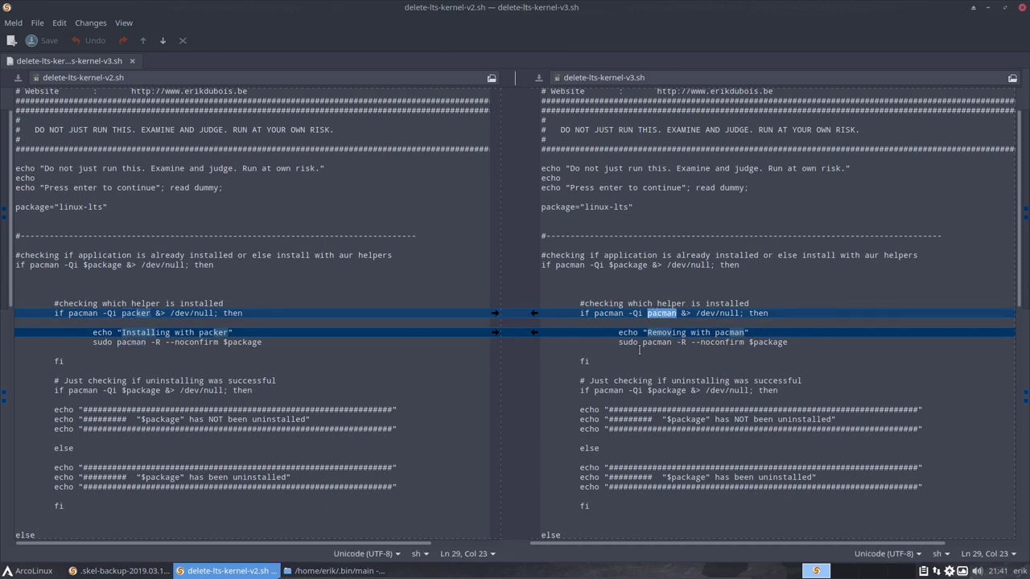
scroll(640, 349, down, 6)
scroll(639, 349, down, 4)
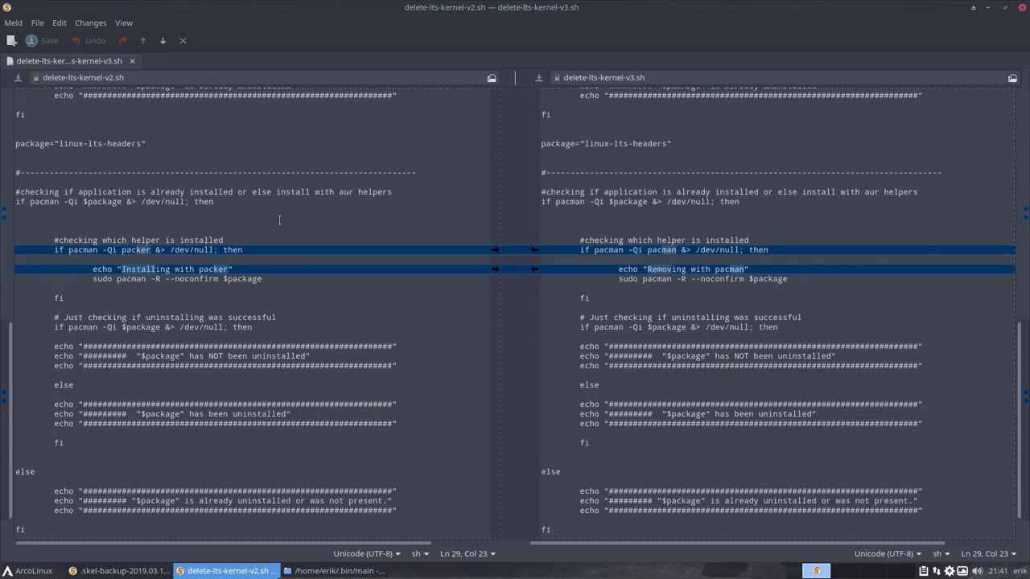
scroll(552, 330, down, 1)
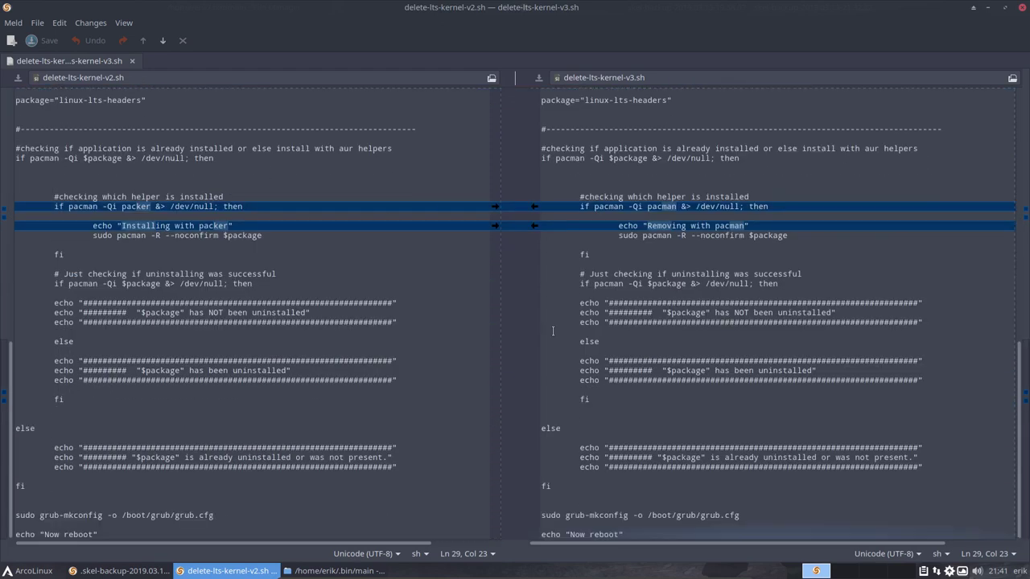
click(1020, 7)
- Delete the superseded delete-lts-kernel-v2.sh script from .bin/main
click(195, 222)
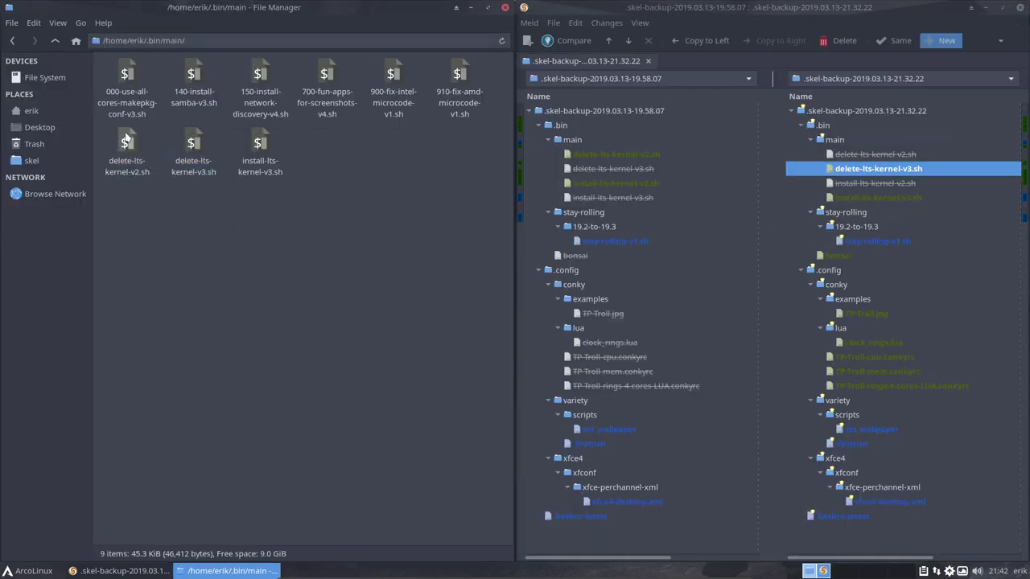
click(127, 143)
key(Delete)
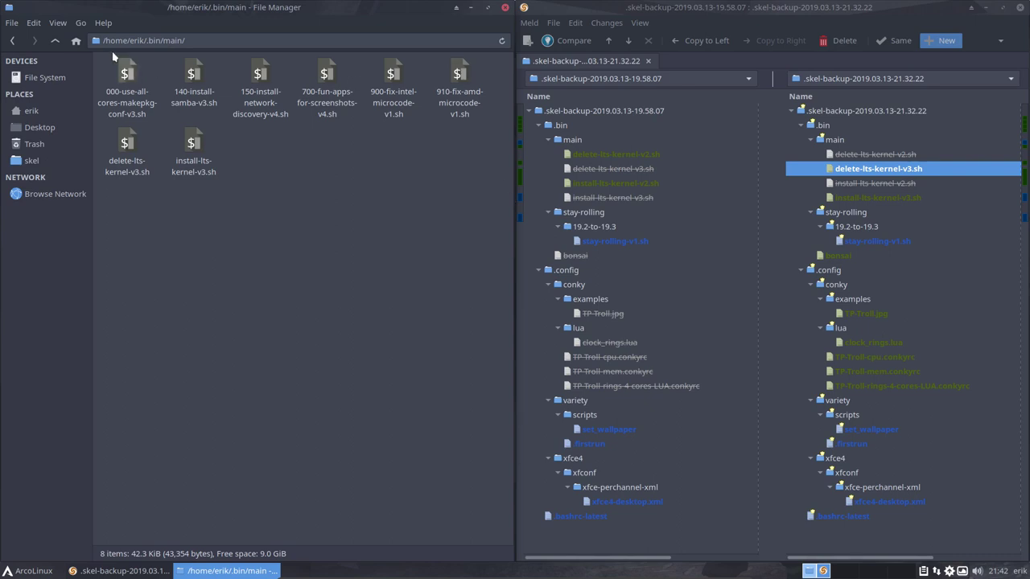
- Return the file manager to .bin, compare both backup versions of stay-rolling-v1.sh in a maximized Meld, examine the added HP printer line, and close the comparison
click(55, 41)
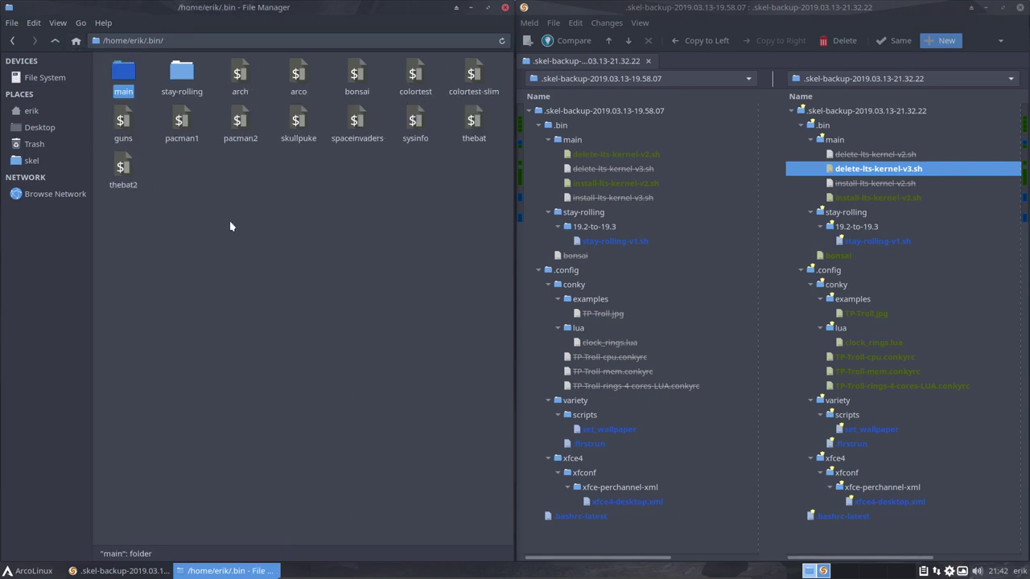
click(635, 244)
double_click(635, 242)
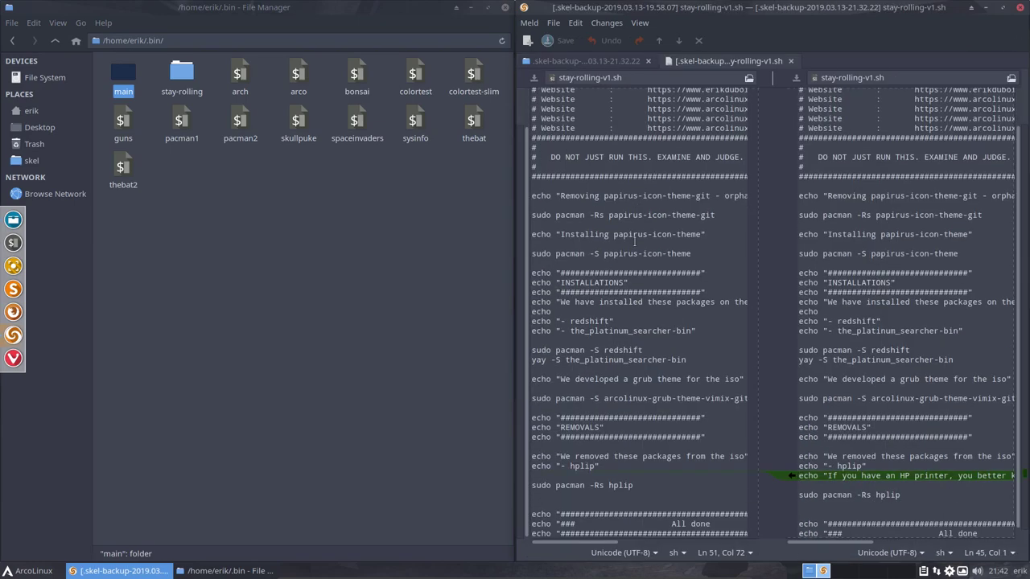
click(1002, 7)
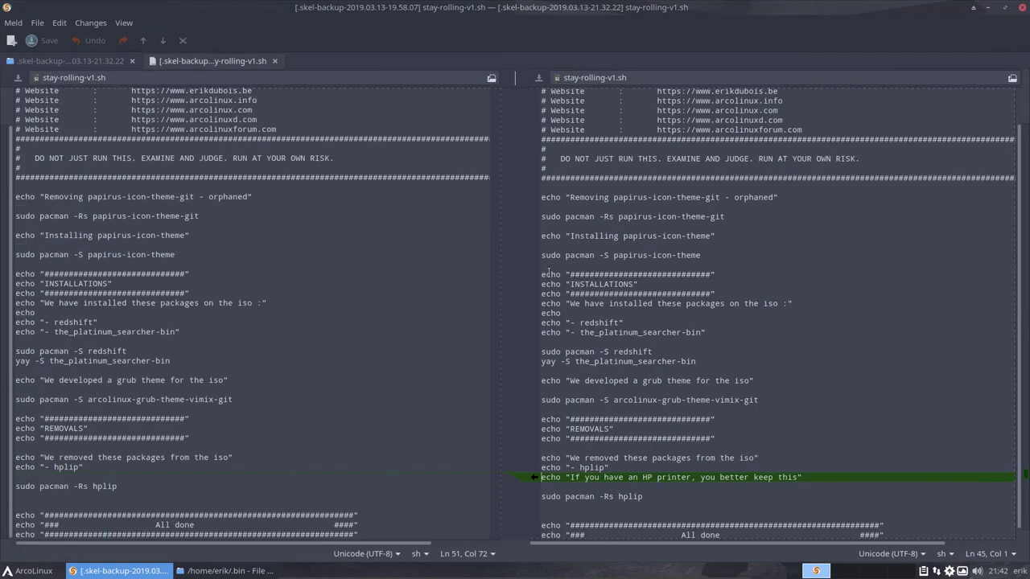
click(727, 478)
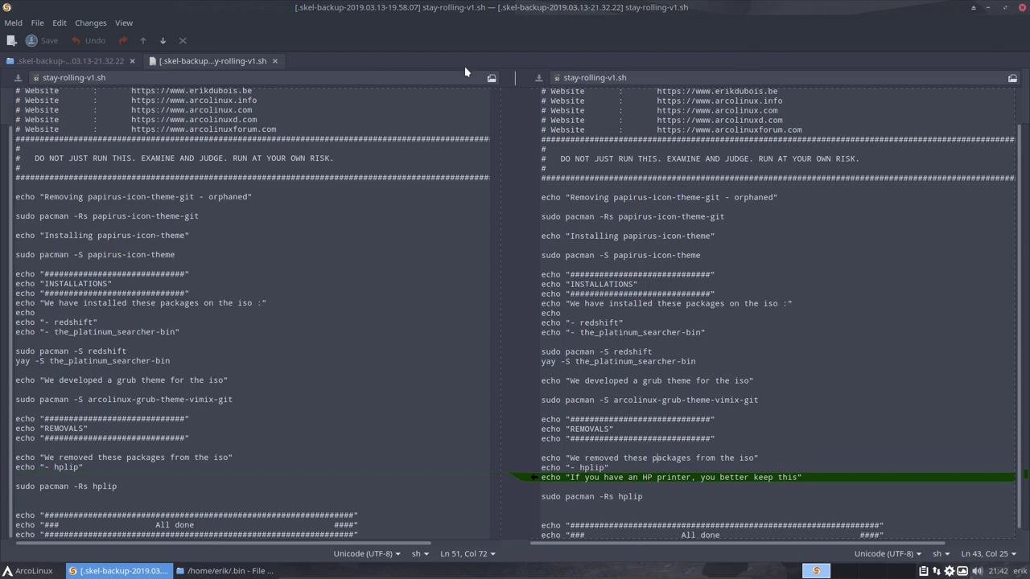
click(274, 61)
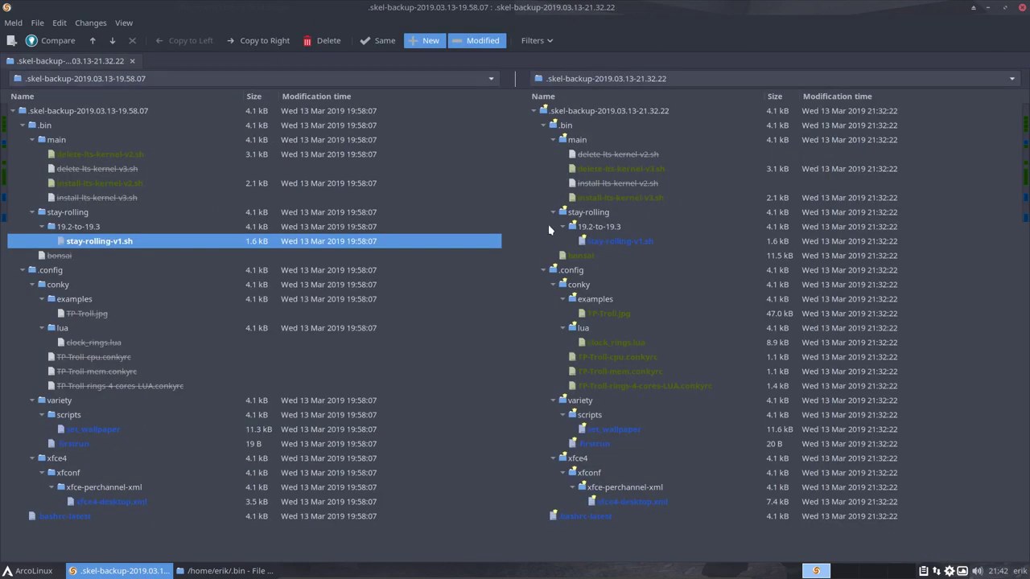
- Select the new bonsai script in the later backup, open a terminal, and run bonsai twice
click(576, 258)
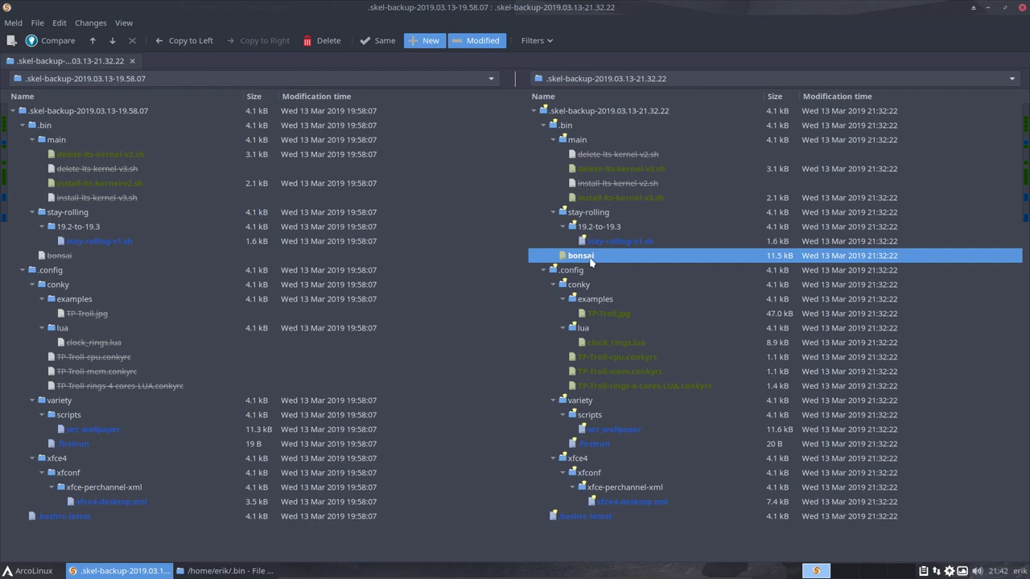
key(ctrl+alt+t)
text(bonsai)
key(Return)
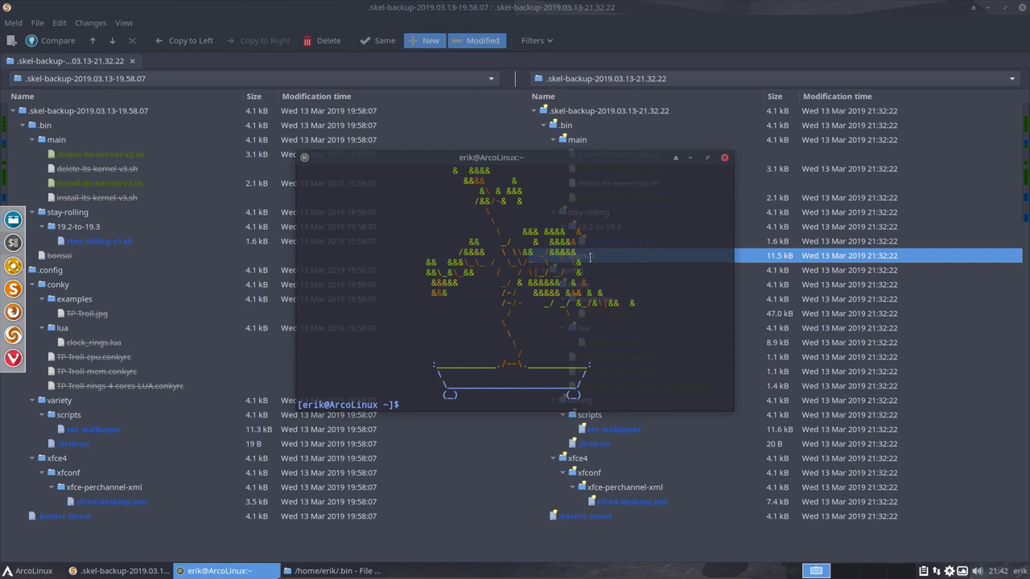
key(Up)
key(Return)
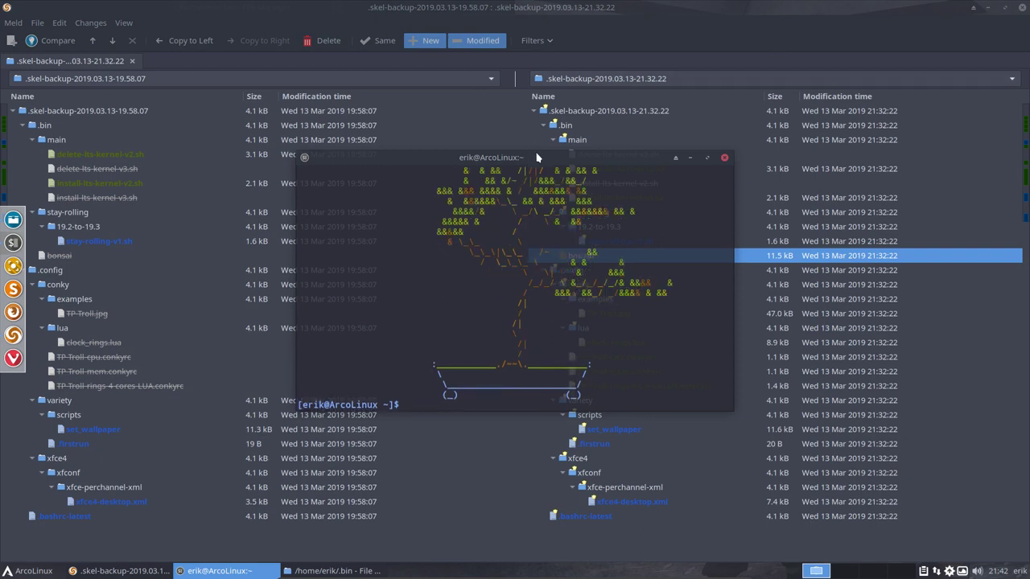
- Move the terminal window higher on the desktop, run bonsai once more, and close the terminal
drag(538, 150, 547, 37)
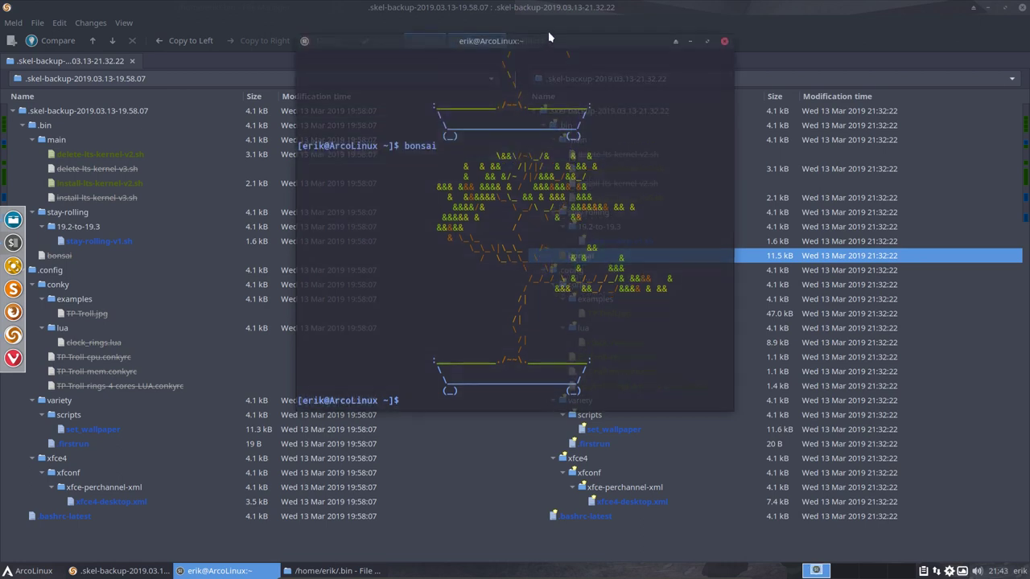
key(alt+Tab)
click(549, 40)
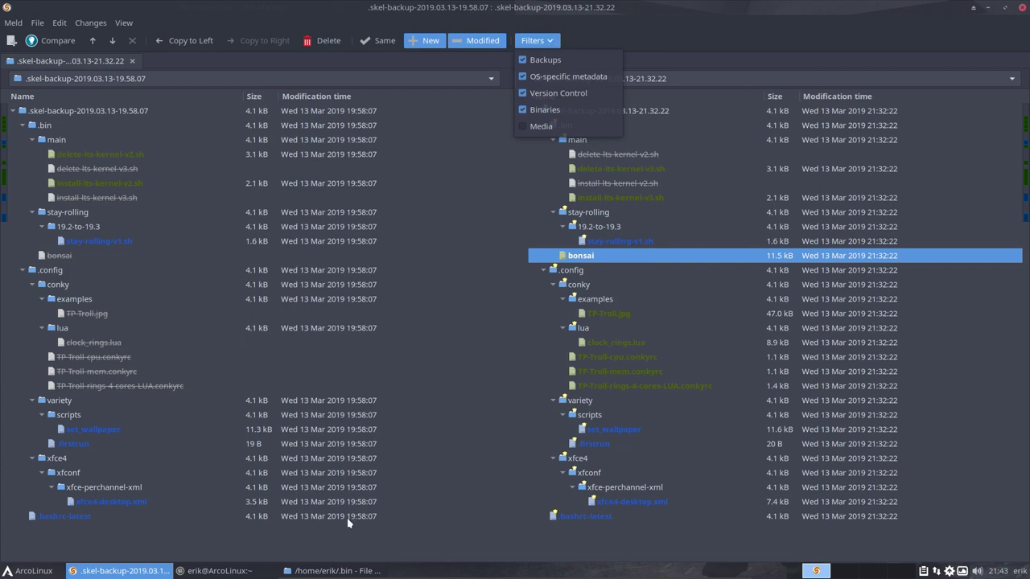
click(234, 570)
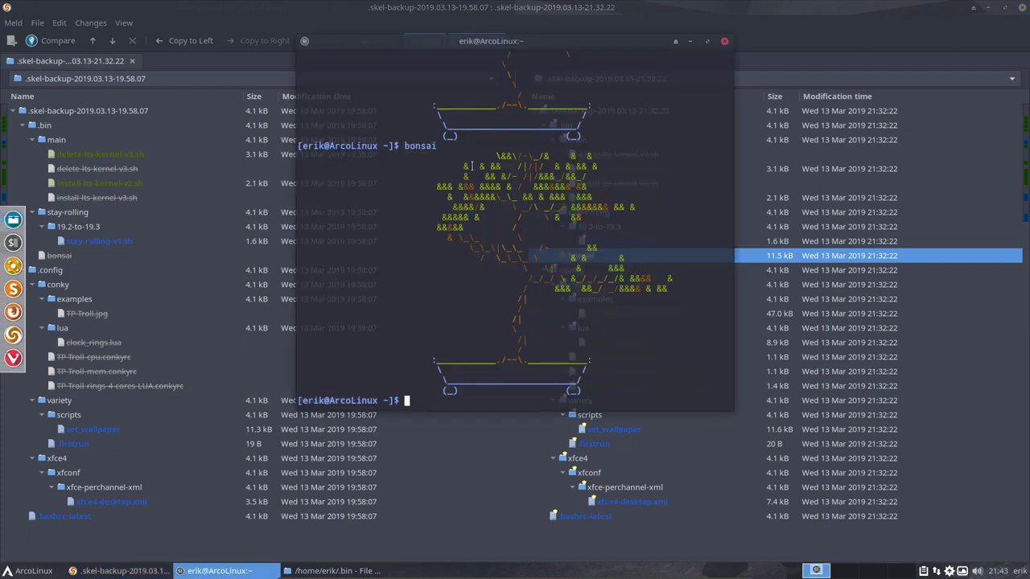
key(Up)
key(Return)
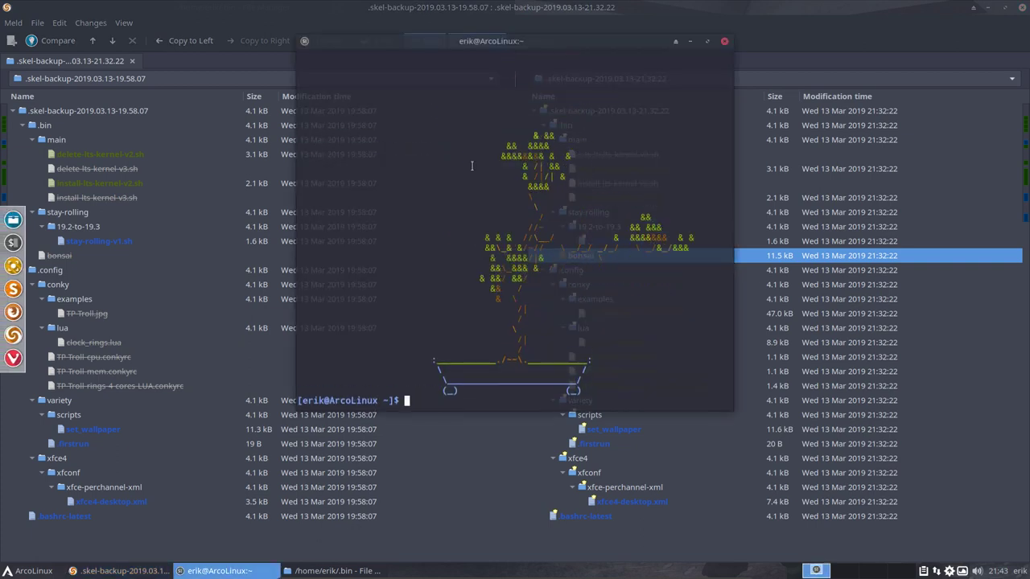
click(724, 44)
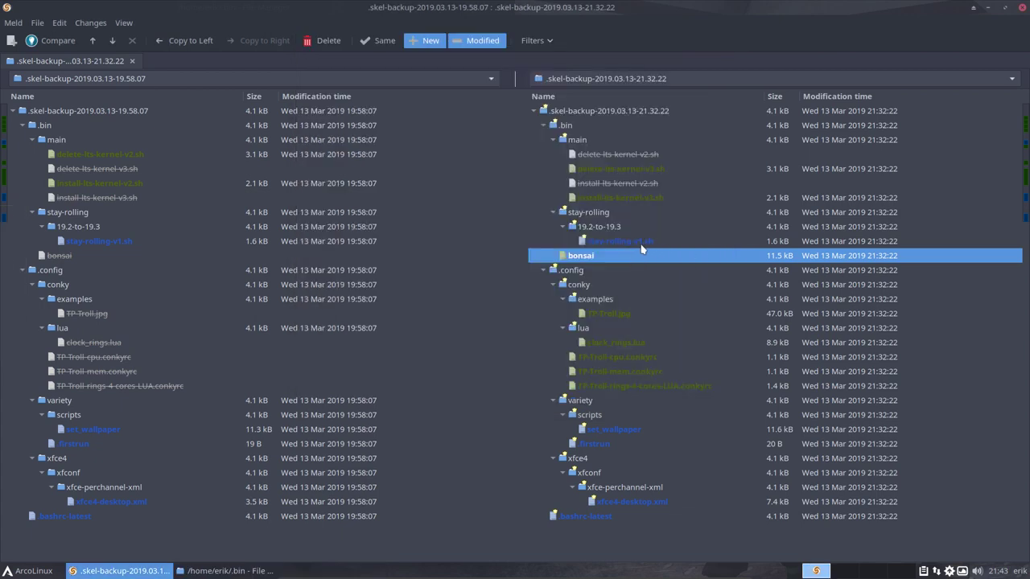
- Review the newly added bonsai script and the TP-Troll conky files in the folder comparison
click(93, 255)
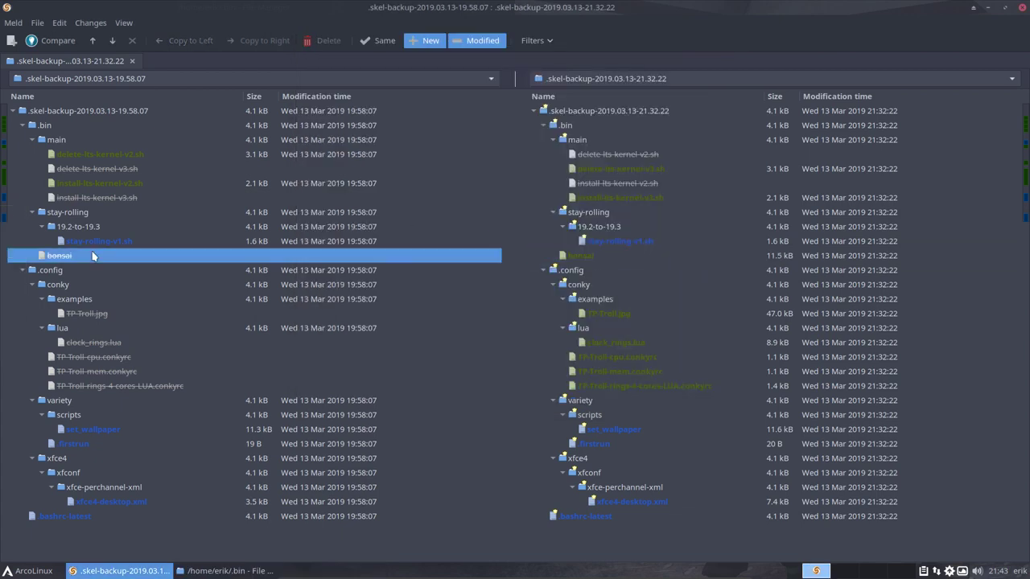
click(576, 257)
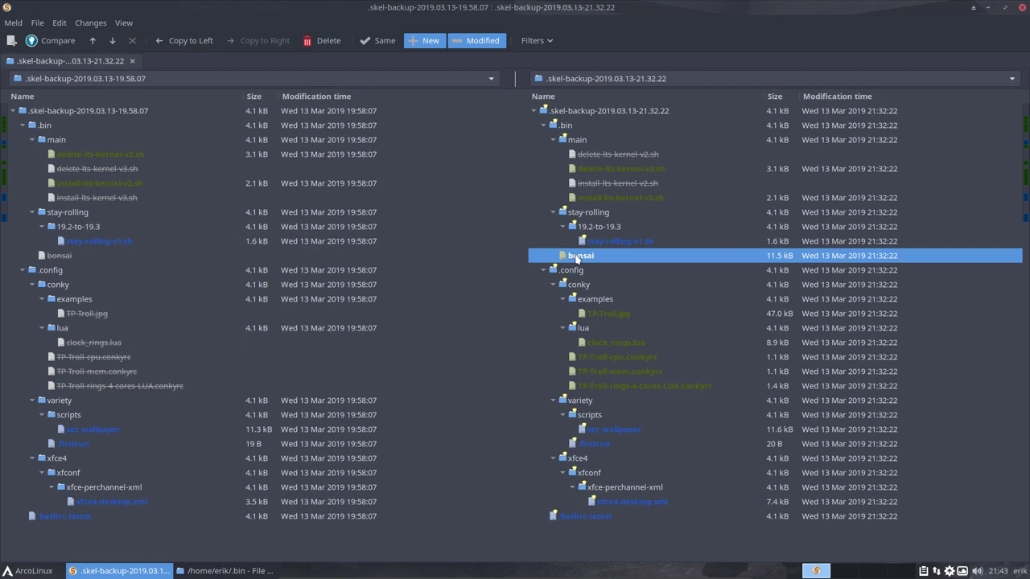
click(607, 316)
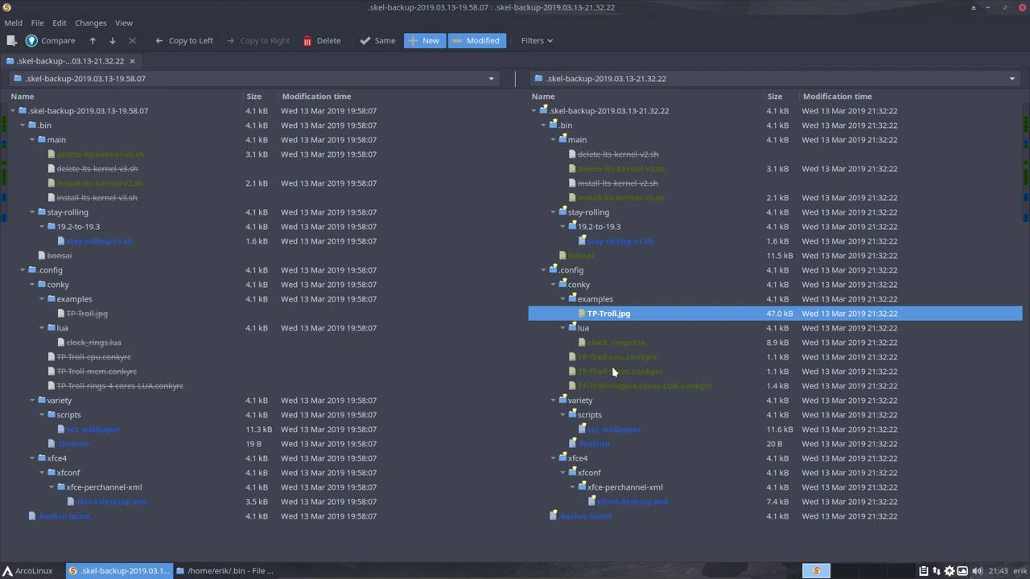
click(612, 359)
click(612, 370)
click(612, 385)
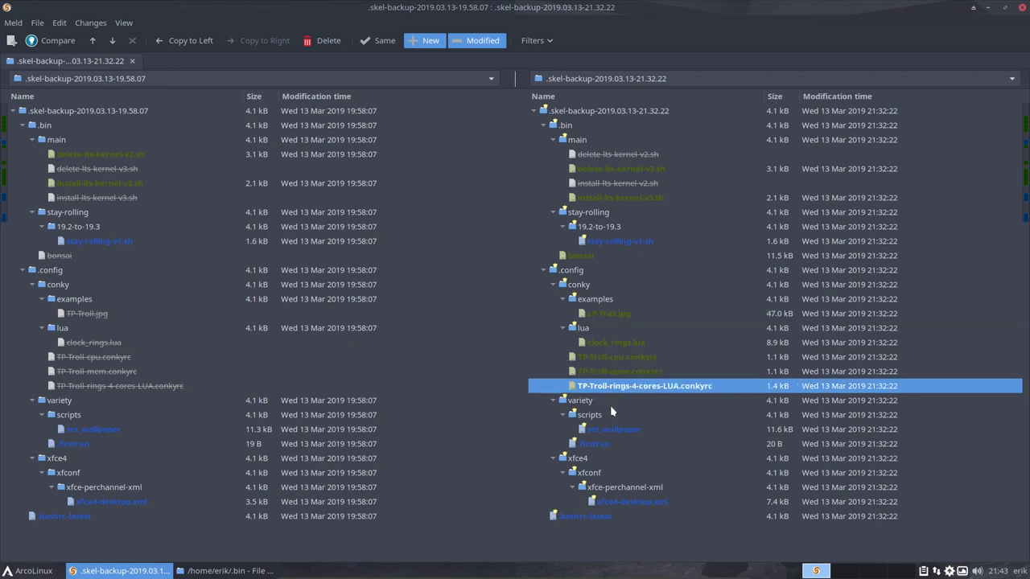
- Compare both versions of variety's set_wallpaper script, examine its ArcoLinux desktop-session section, and close the comparison
click(81, 431)
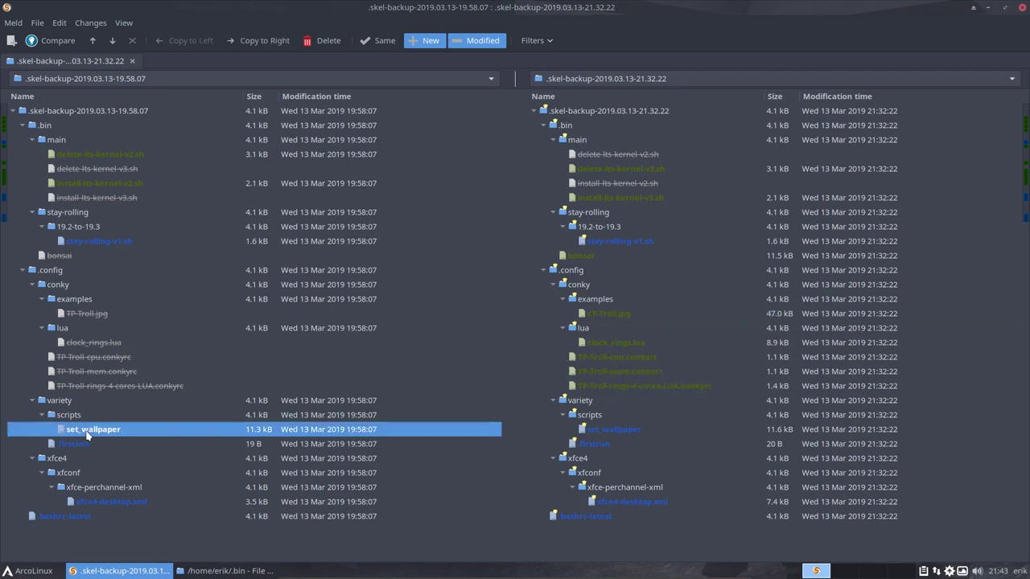
double_click(95, 432)
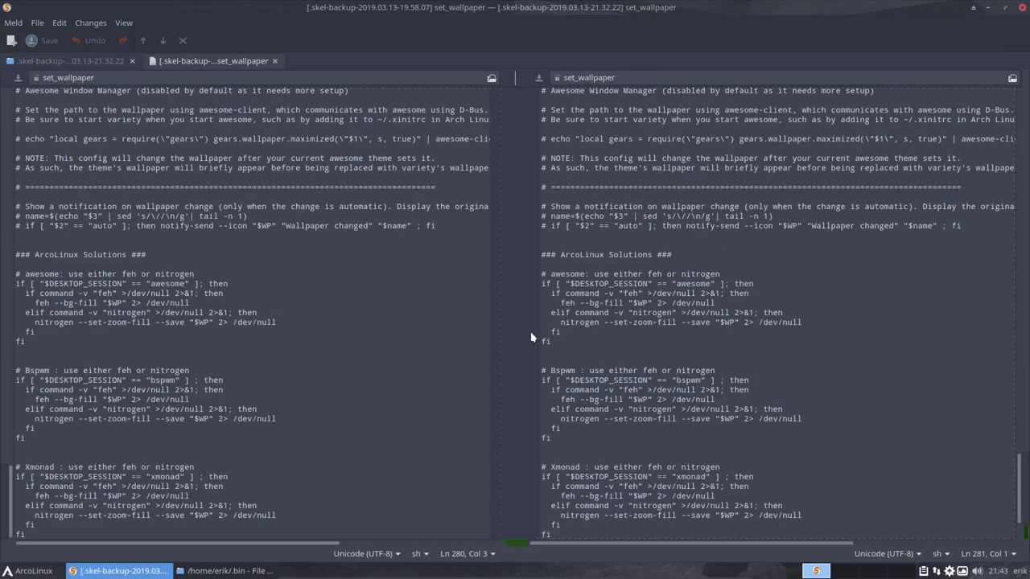
click(637, 486)
drag(674, 478, 701, 478)
key(ctrl+w)
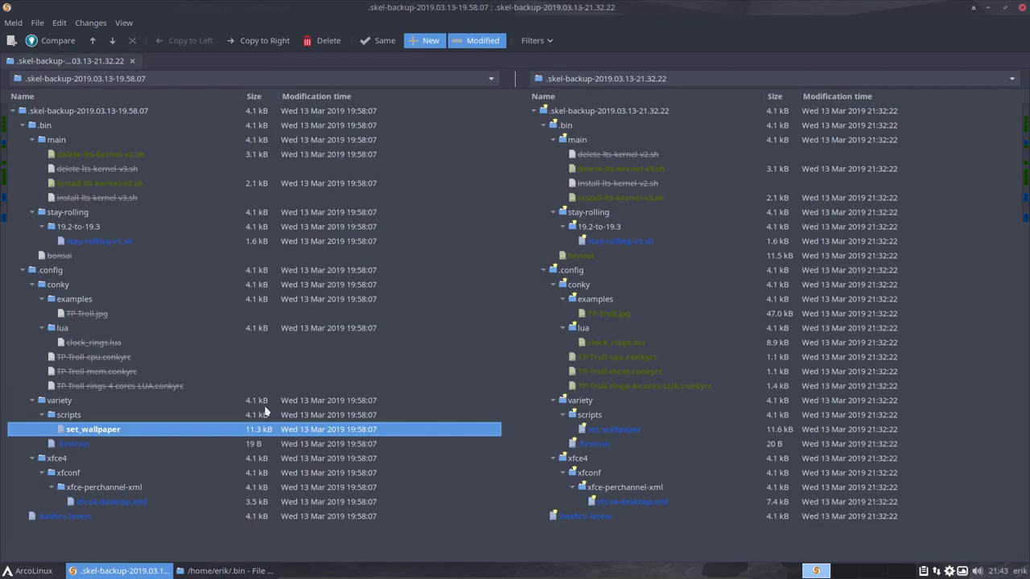
- Compare both versions of xfce4-desktop.xml, examine the added monitor entries and their arco-wallpaper.jpg paths, and close the comparison
click(91, 445)
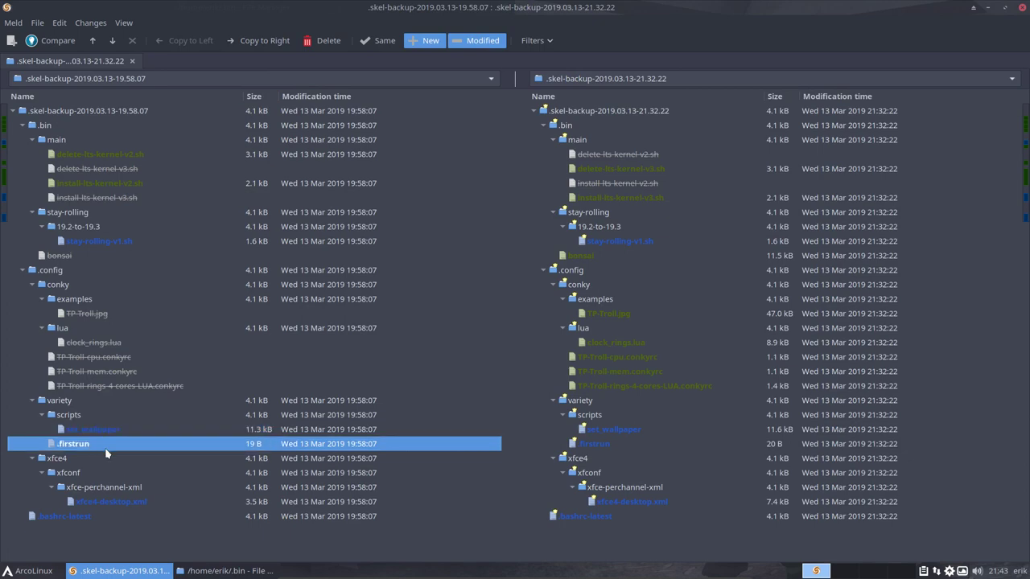
click(139, 505)
double_click(140, 505)
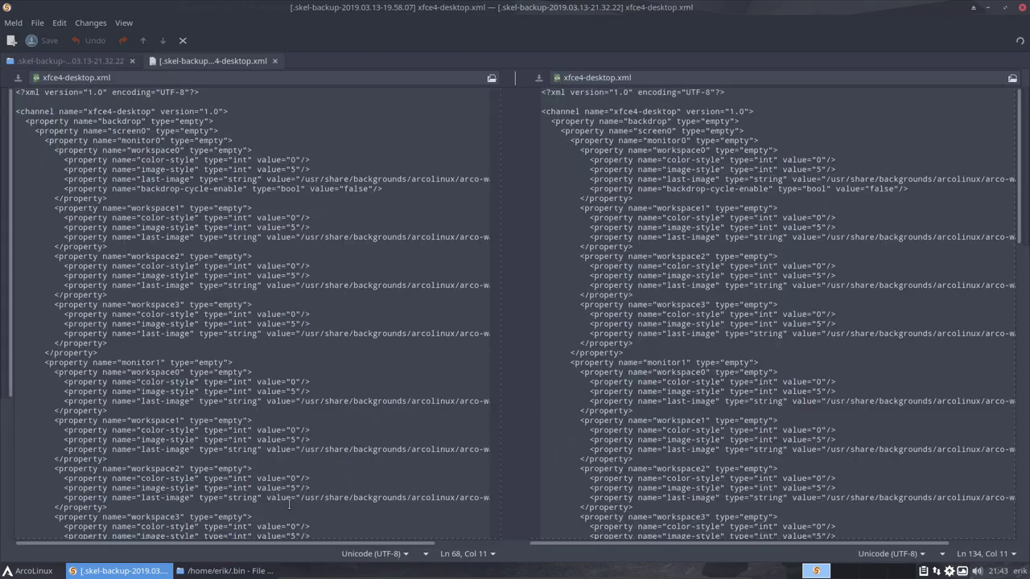
scroll(649, 399, up, 5)
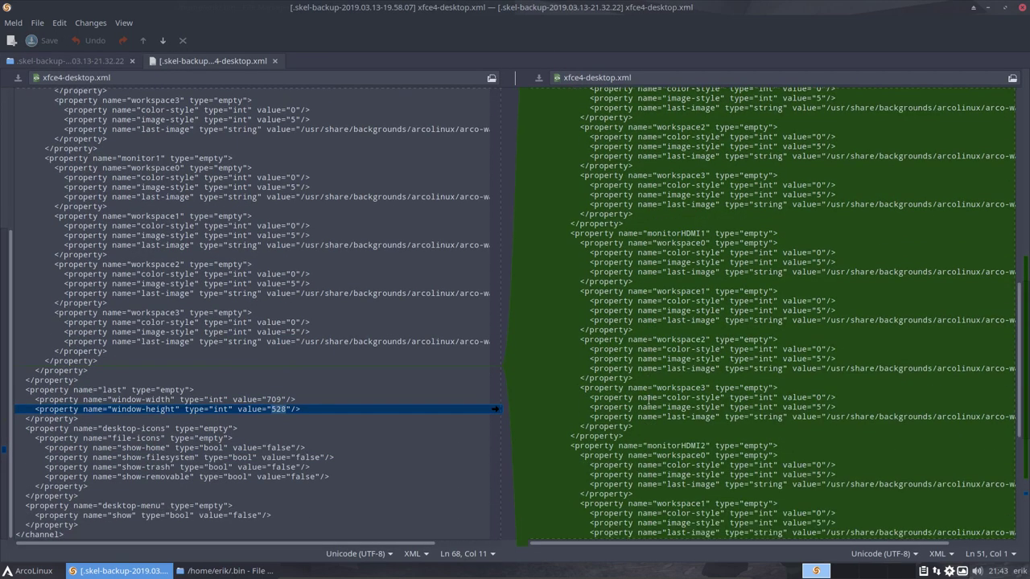
scroll(351, 536, right, 2)
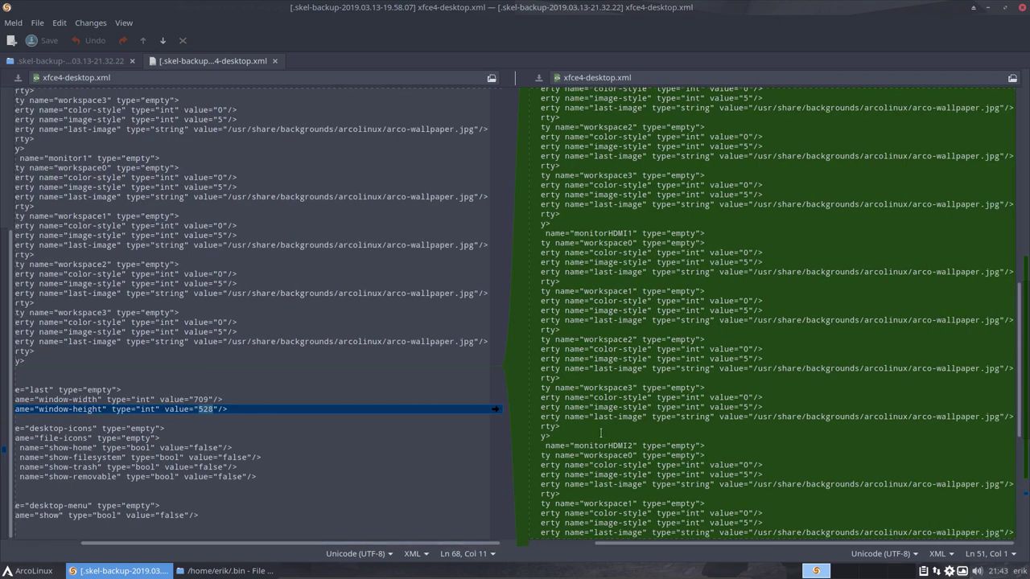
drag(913, 204, 985, 204)
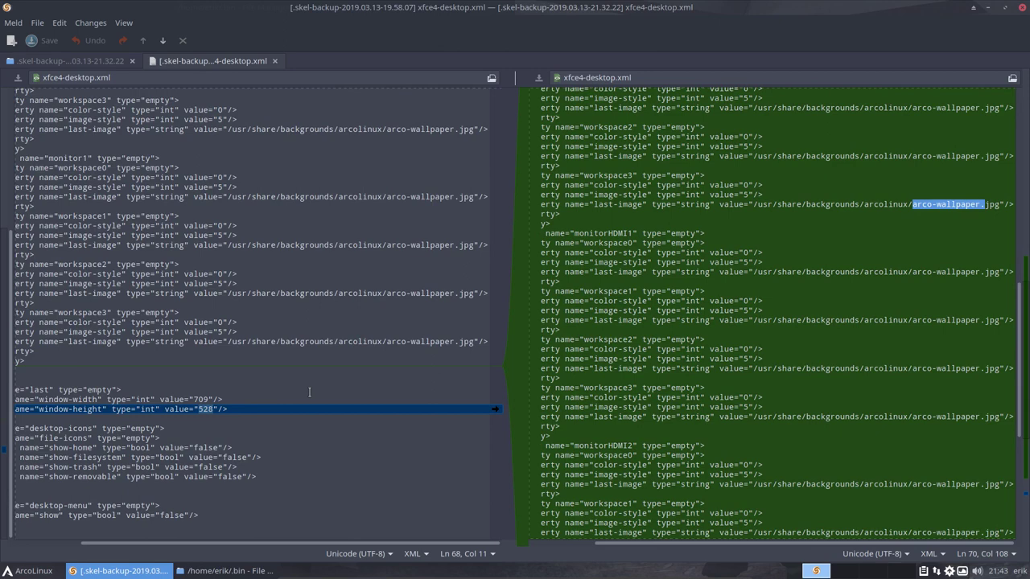
click(275, 60)
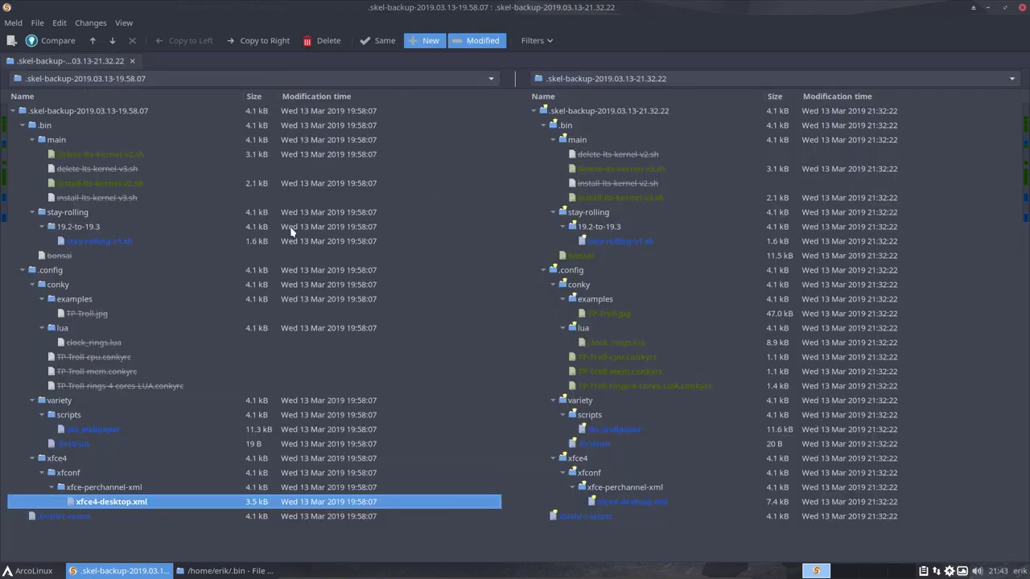
- Compare both versions of .bashrc-latest and examine the older backup's cb alias line
click(71, 518)
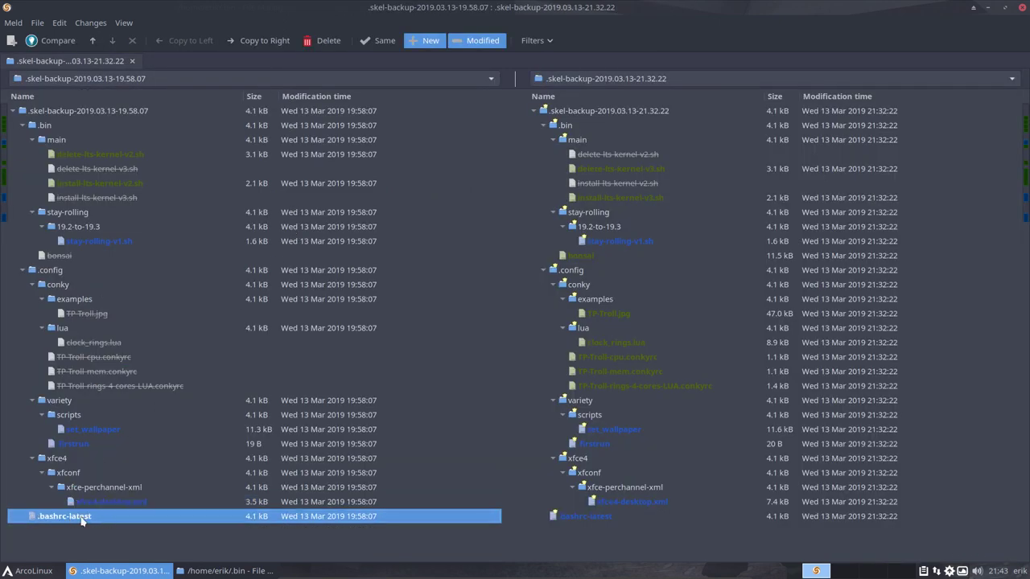
double_click(84, 518)
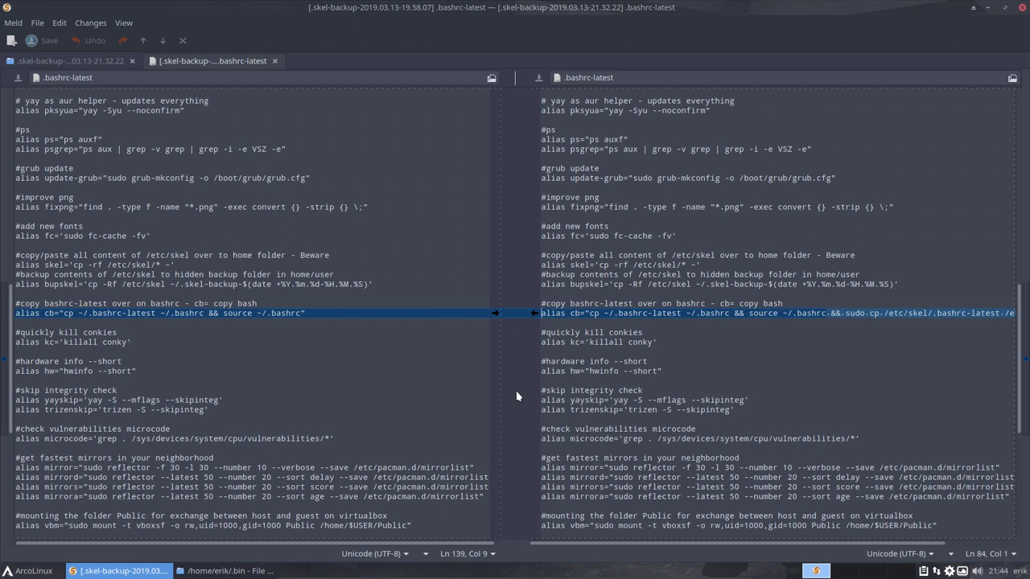
drag(16, 313, 308, 316)
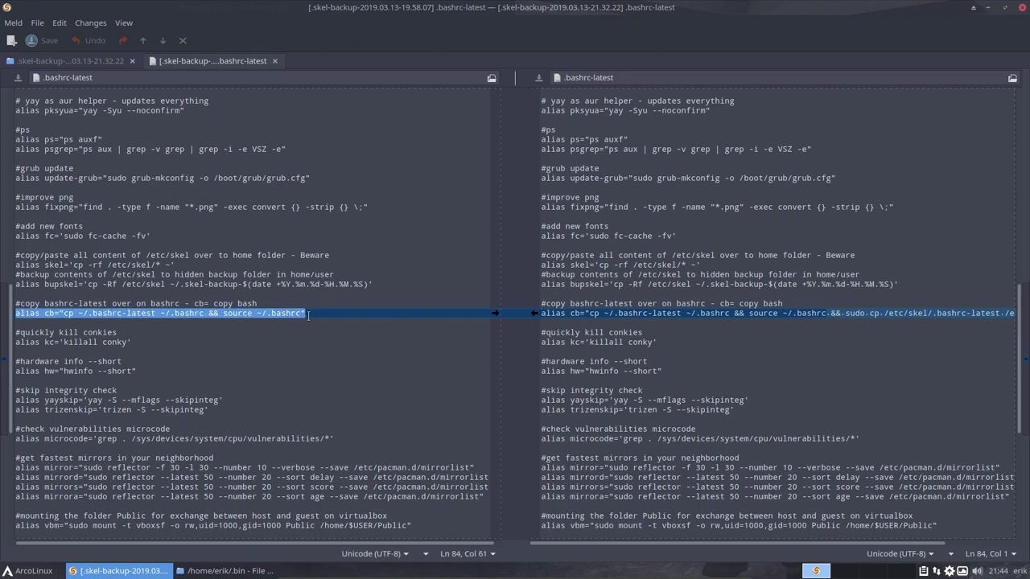
click(308, 314)
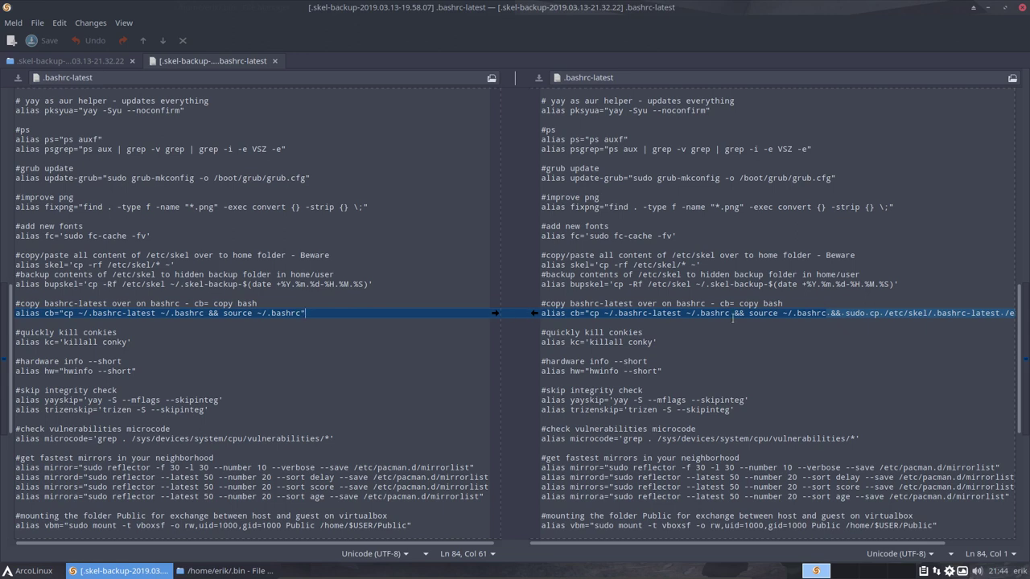
- Examine the command added to the newer cb alias, which copies /etc/skel/.bashrc-latest over /etc/skel/.bashrc, against the older alias
scroll(672, 552, right, 3)
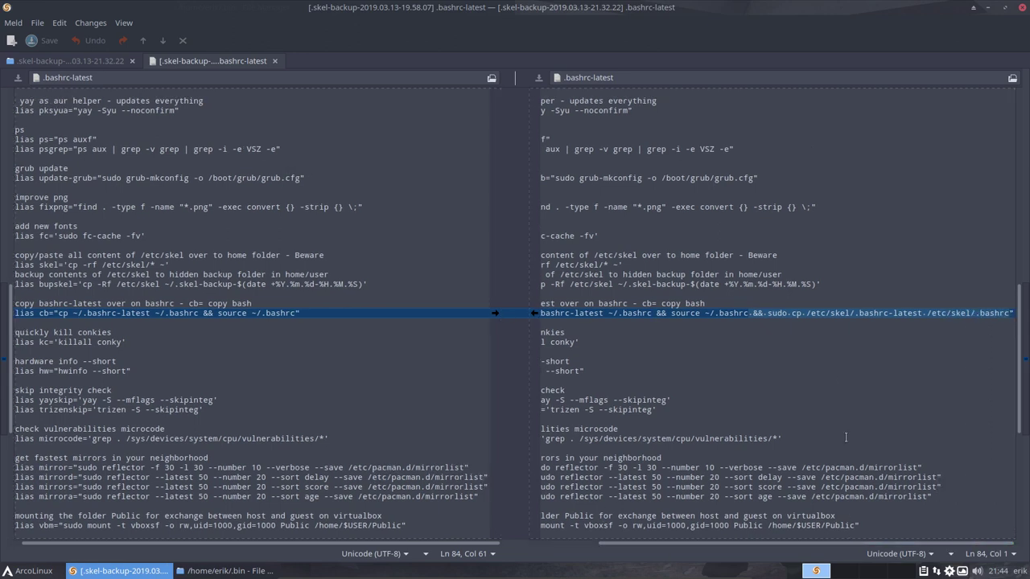
drag(769, 314, 811, 314)
click(899, 314)
drag(1010, 314, 971, 314)
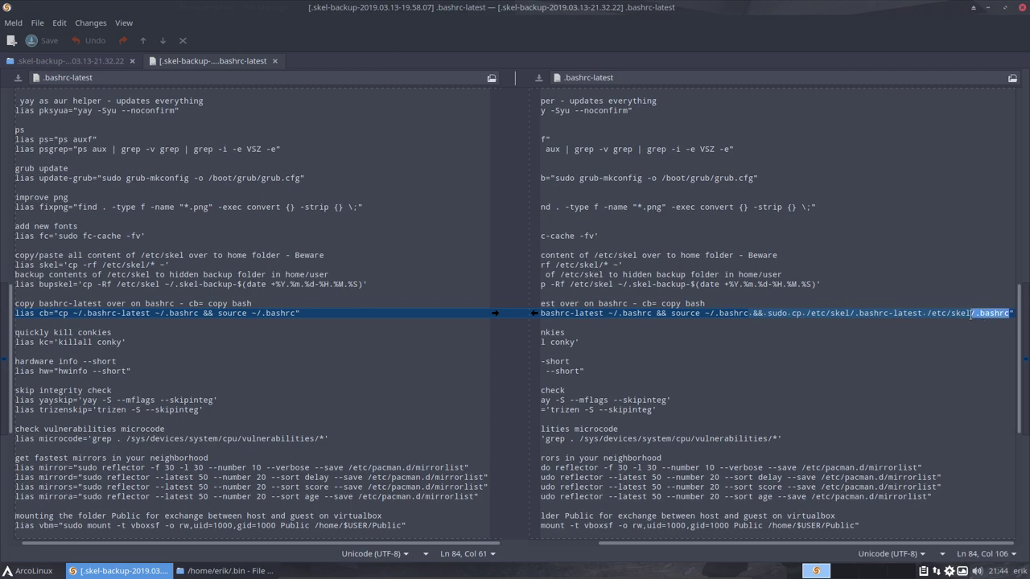
click(891, 320)
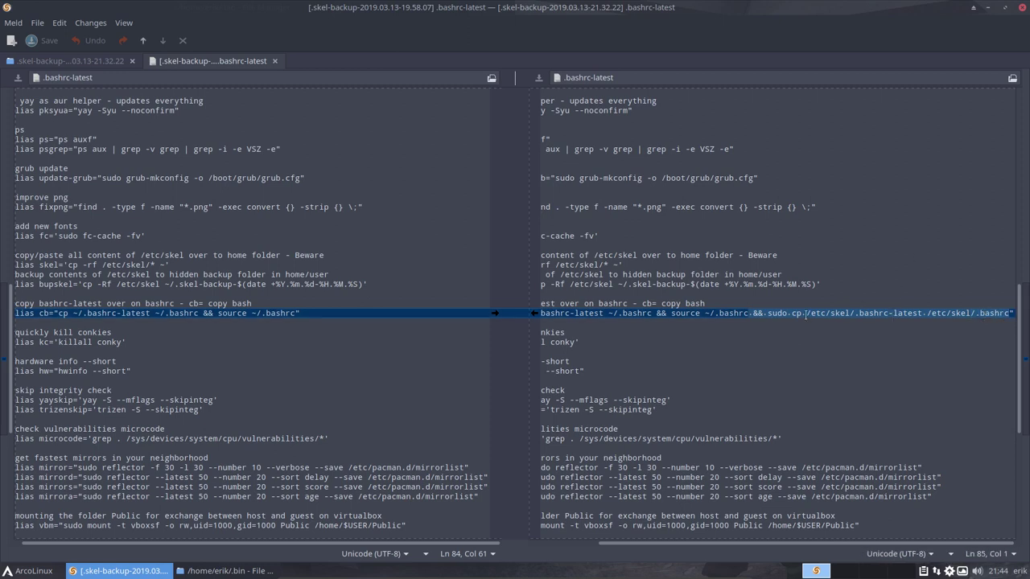
drag(808, 314, 1009, 313)
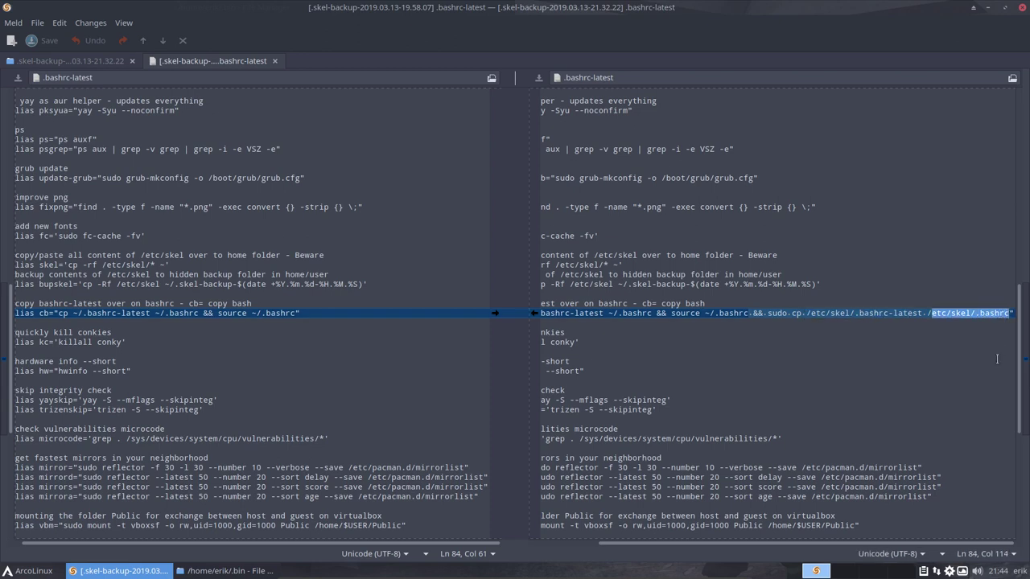
click(45, 313)
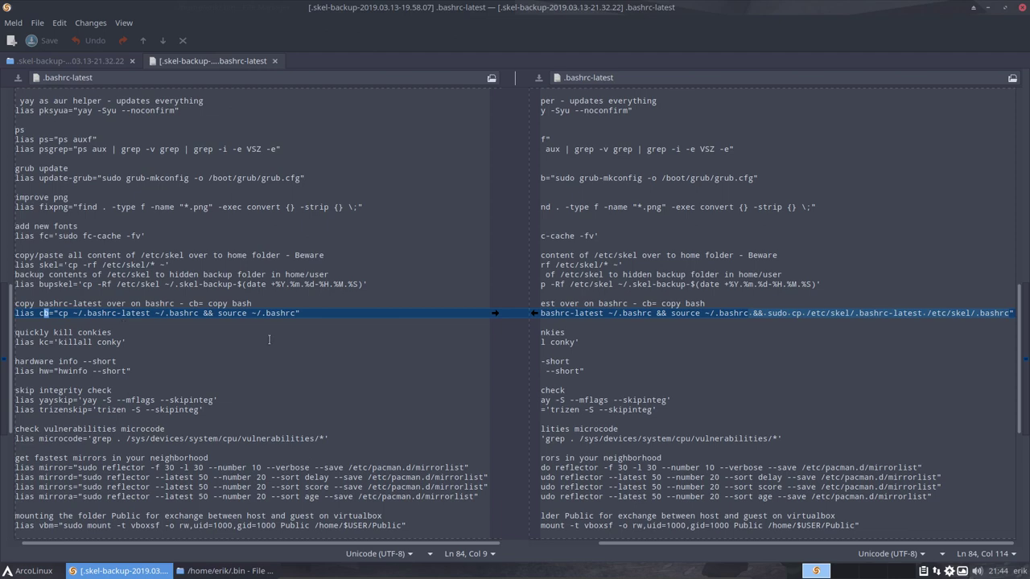
- Look through the rest of the .bashrc-latest comparison and close it to return to the skel backup folder comparison
scroll(269, 340, down, 10)
scroll(268, 340, up, 11)
scroll(269, 340, up, 15)
click(274, 61)
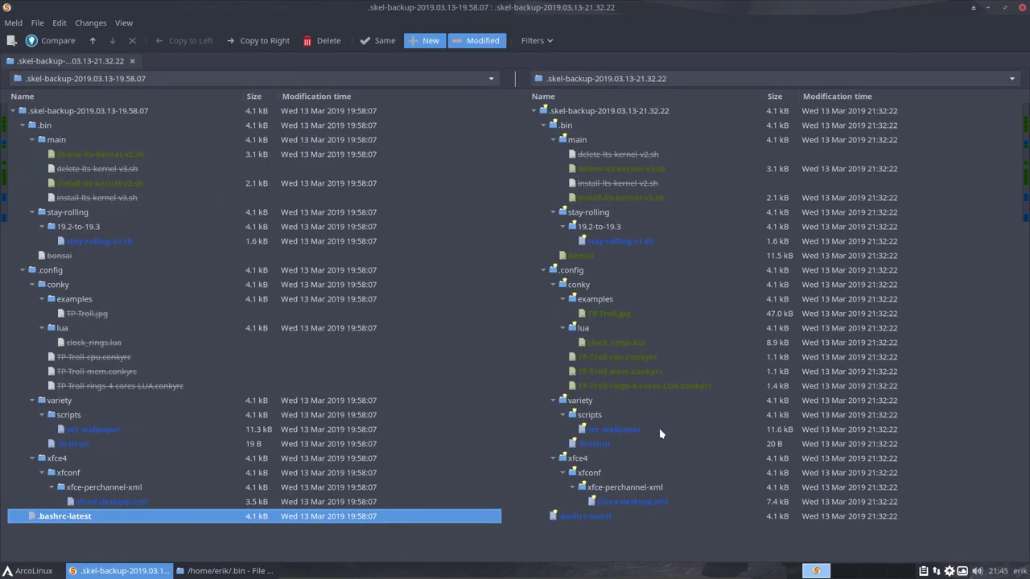
- Review the differing kernel scripts, bonsai, conky and set_wallpaper entries, compare xfce4-desktop.xml once more, and close Meld
click(620, 167)
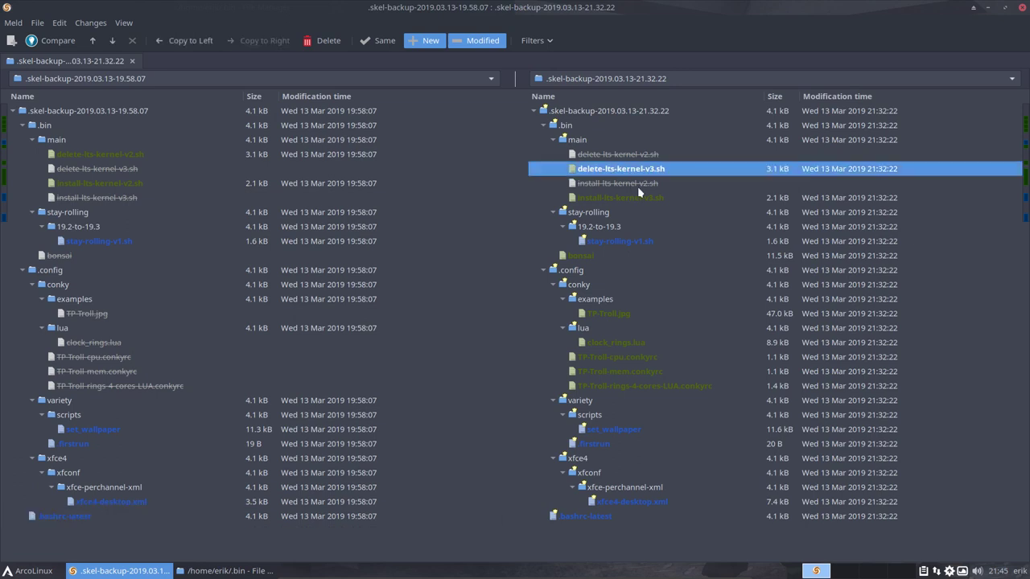
click(589, 255)
click(621, 354)
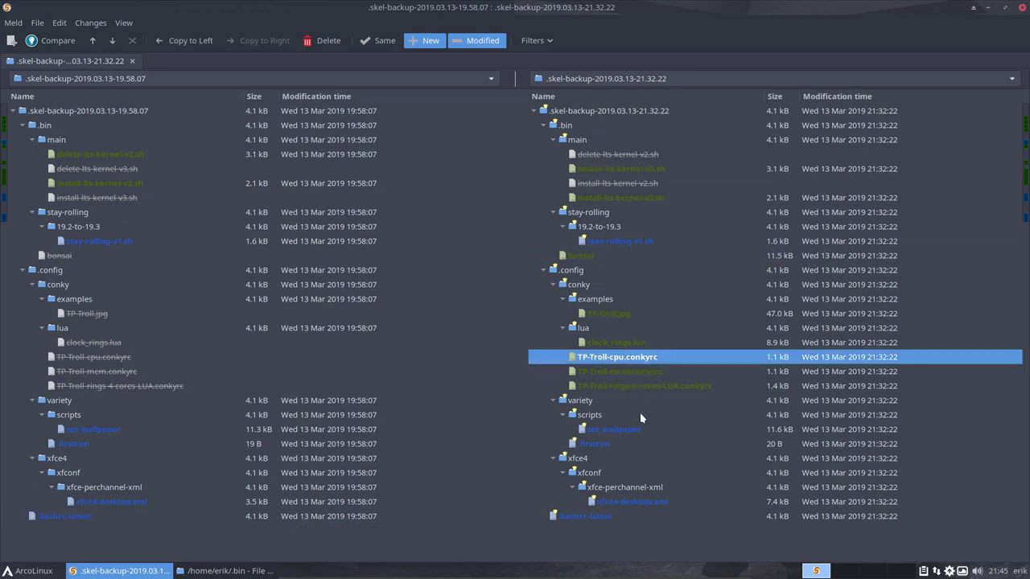
click(610, 429)
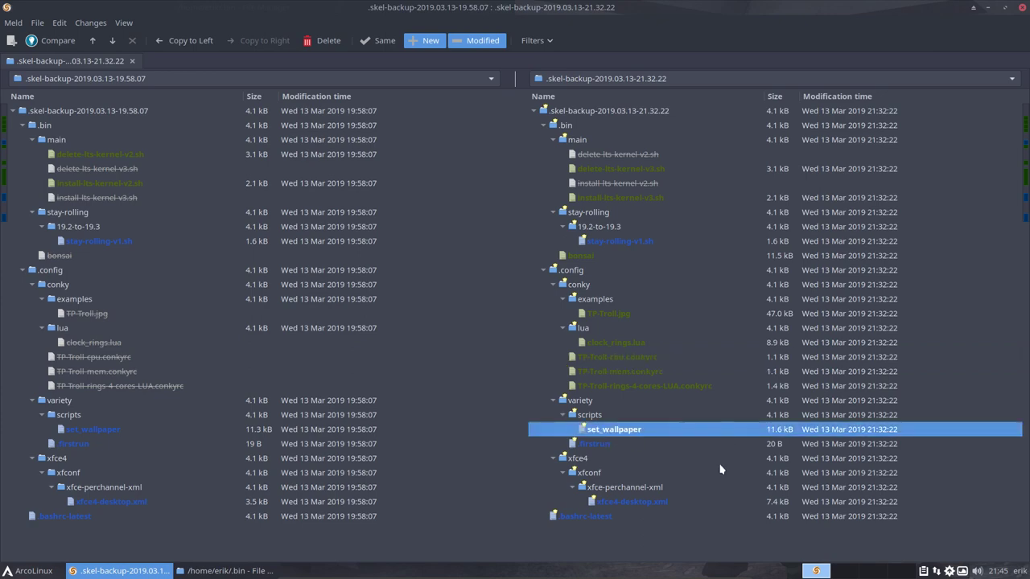
double_click(624, 501)
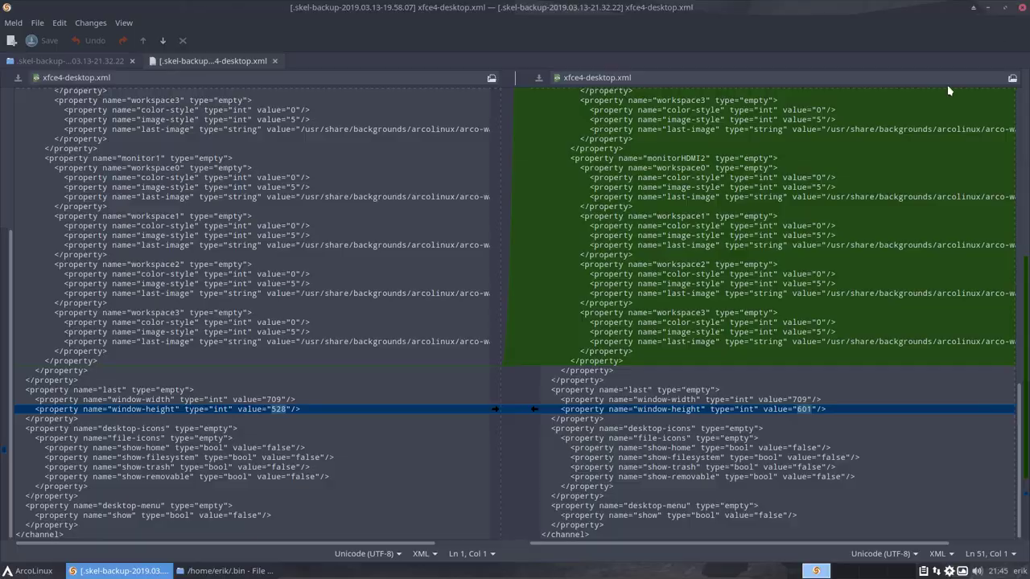
click(1022, 7)
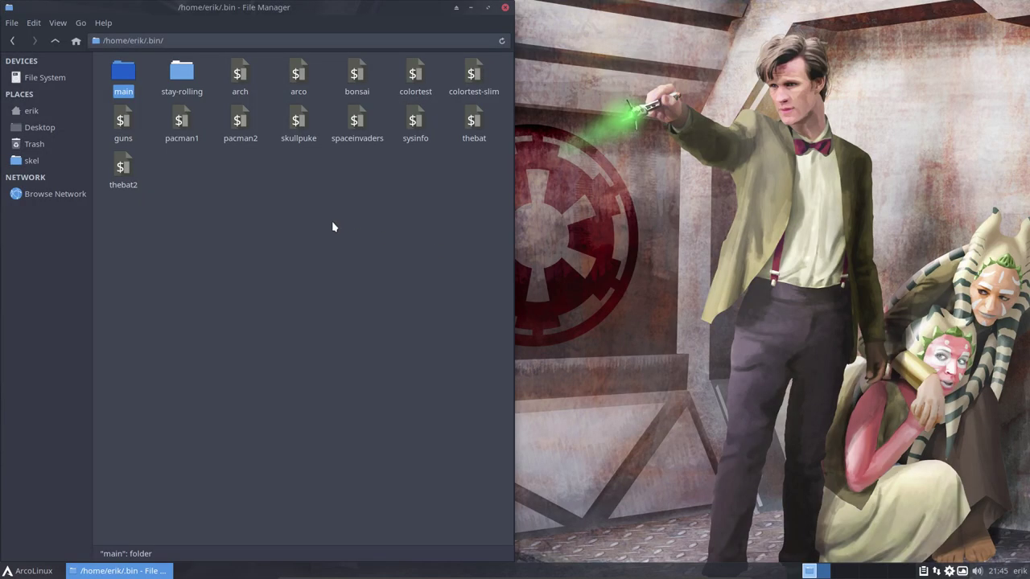
- Go up from .bin to the home folder and point out the two skel backup folders and the .bashrc file
click(55, 41)
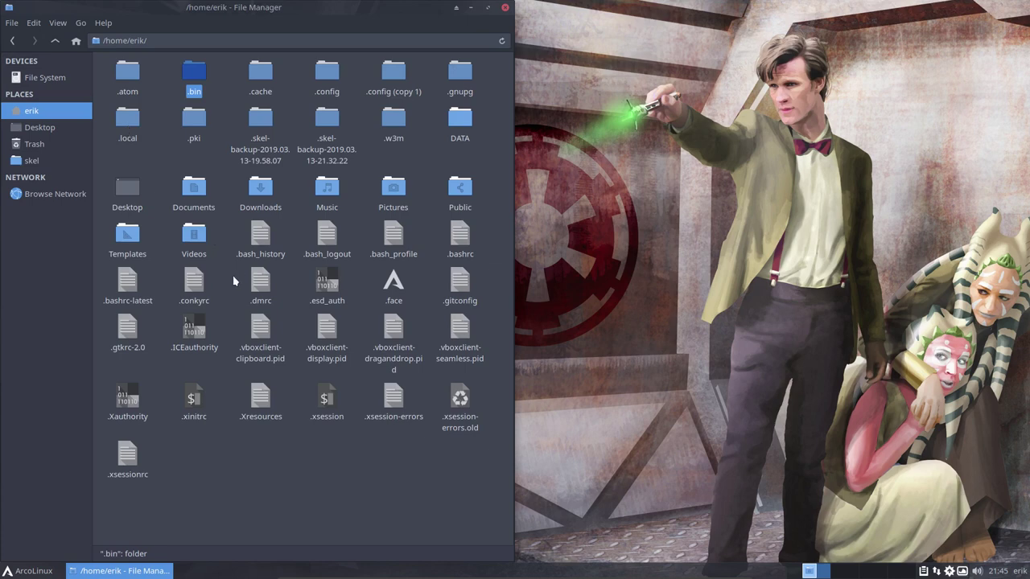
drag(231, 120, 339, 148)
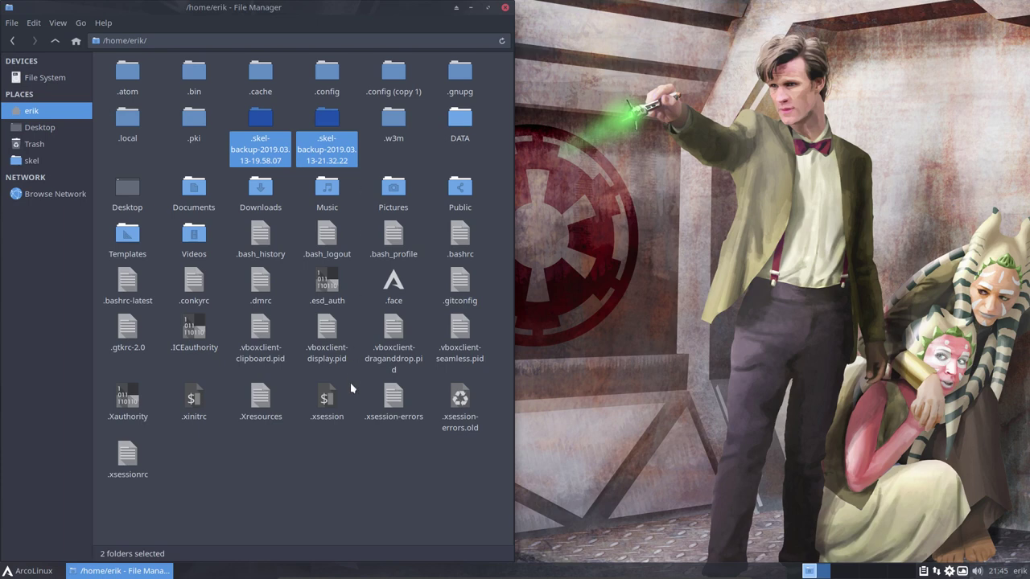
click(364, 487)
click(455, 234)
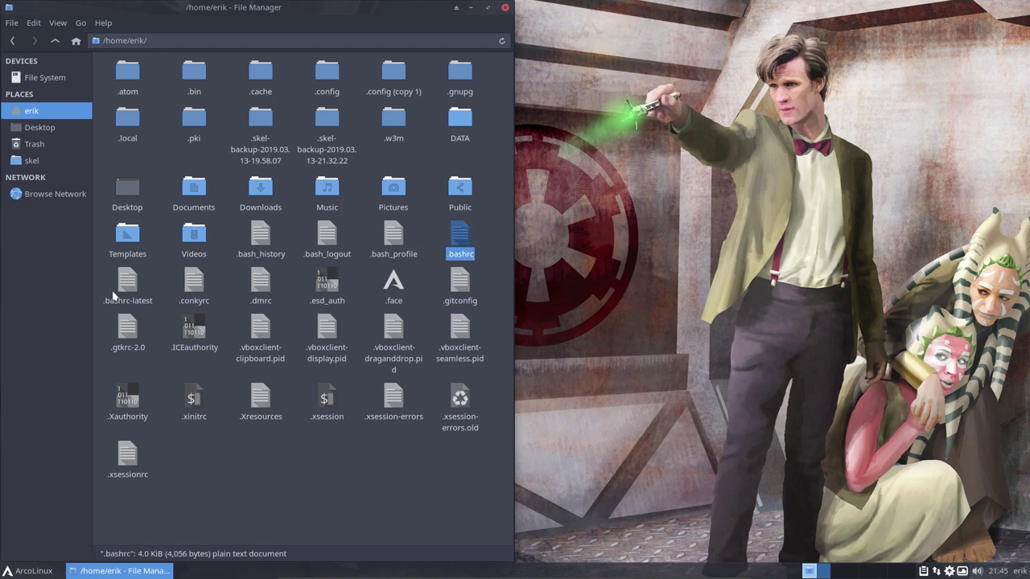
- Maximize the file manager, compare the home folder's .bashrc with .bashrc-latest in Meld, and close the comparison
double_click(486, 11)
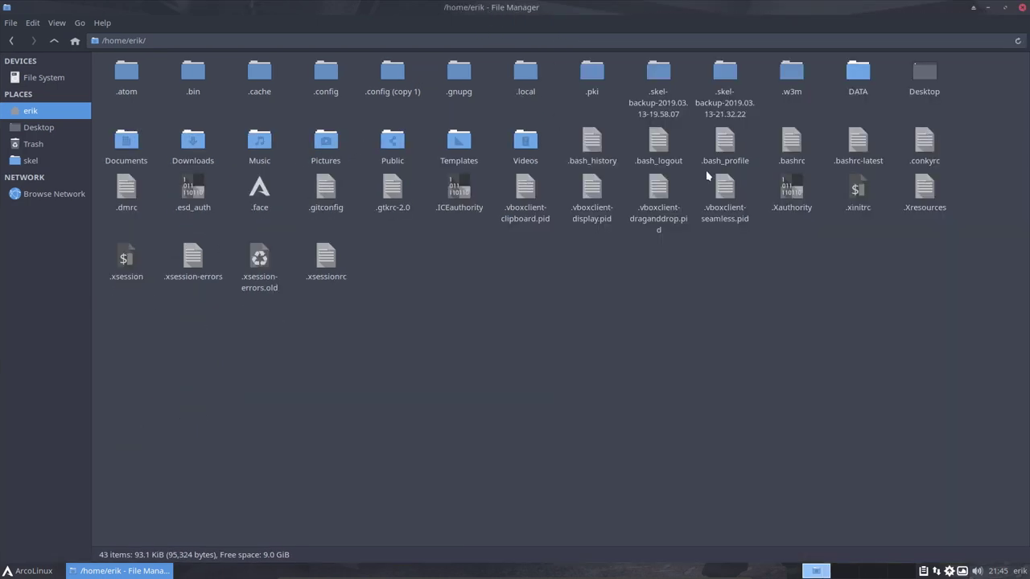
drag(773, 133, 873, 156)
right_click(861, 143)
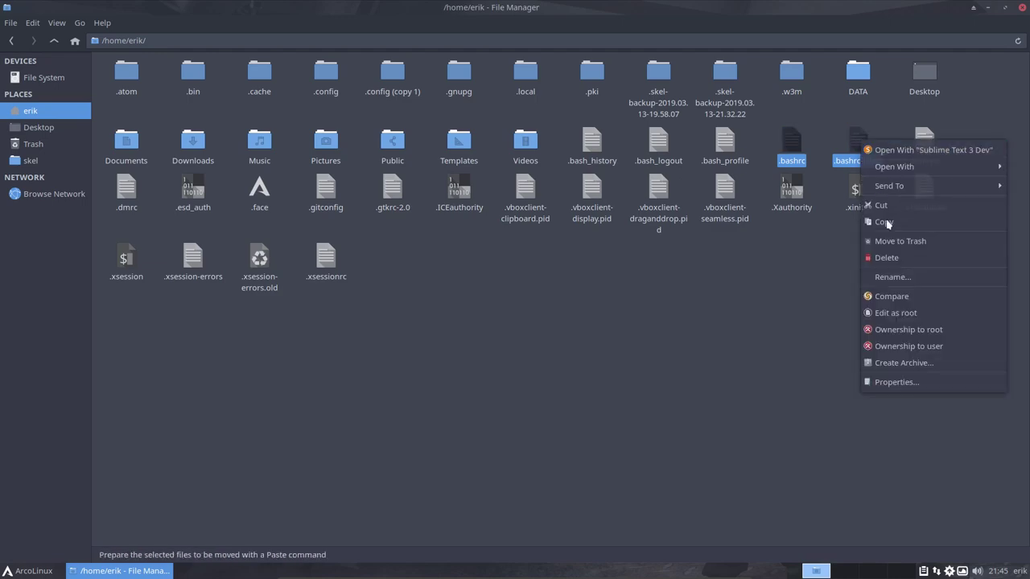
click(897, 297)
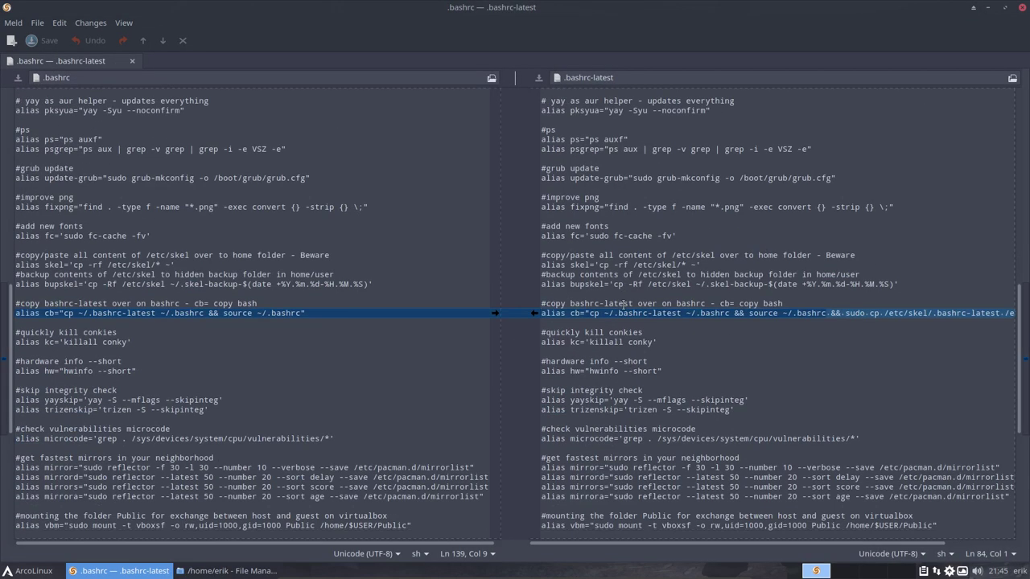
click(1024, 4)
click(844, 273)
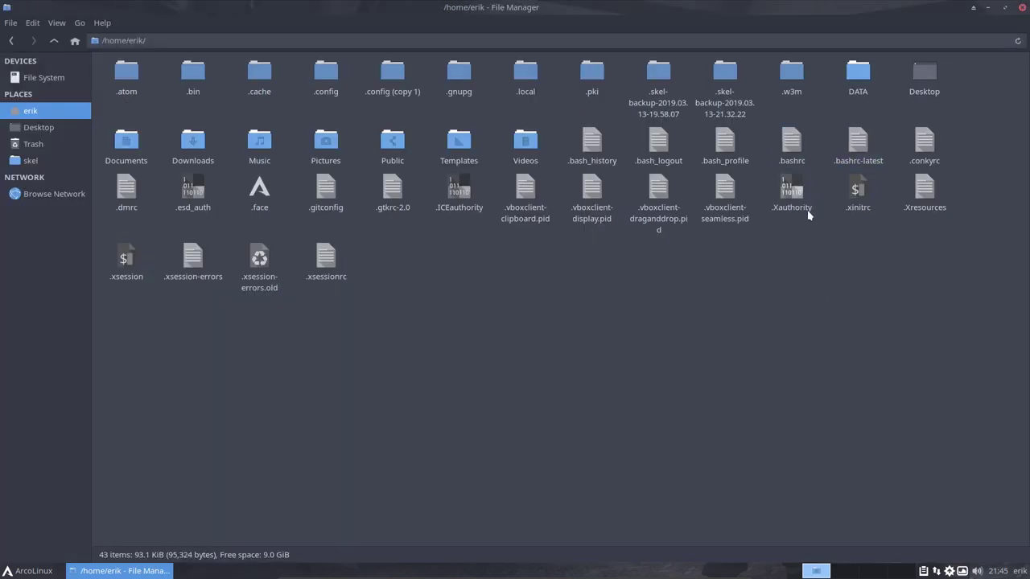
- Run the cb alias in a terminal to copy .bashrc-latest over the home folder's .bashrc, and close the terminal
click(791, 149)
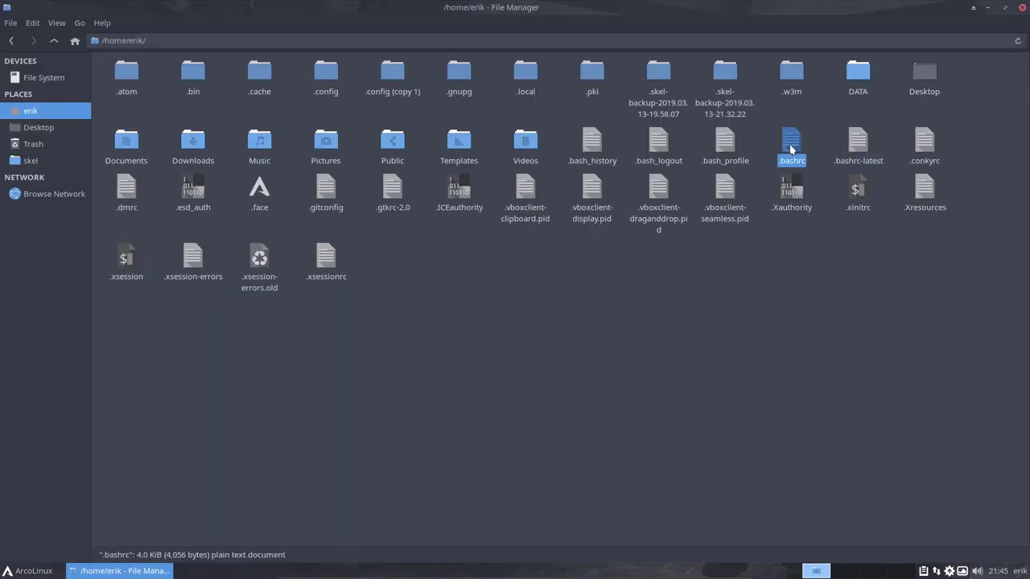
click(856, 145)
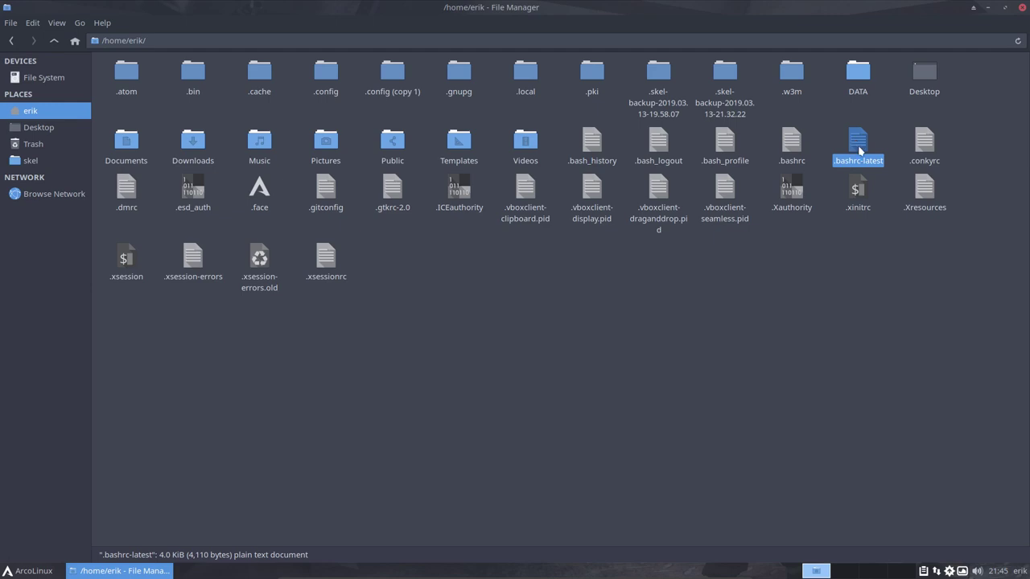
click(791, 145)
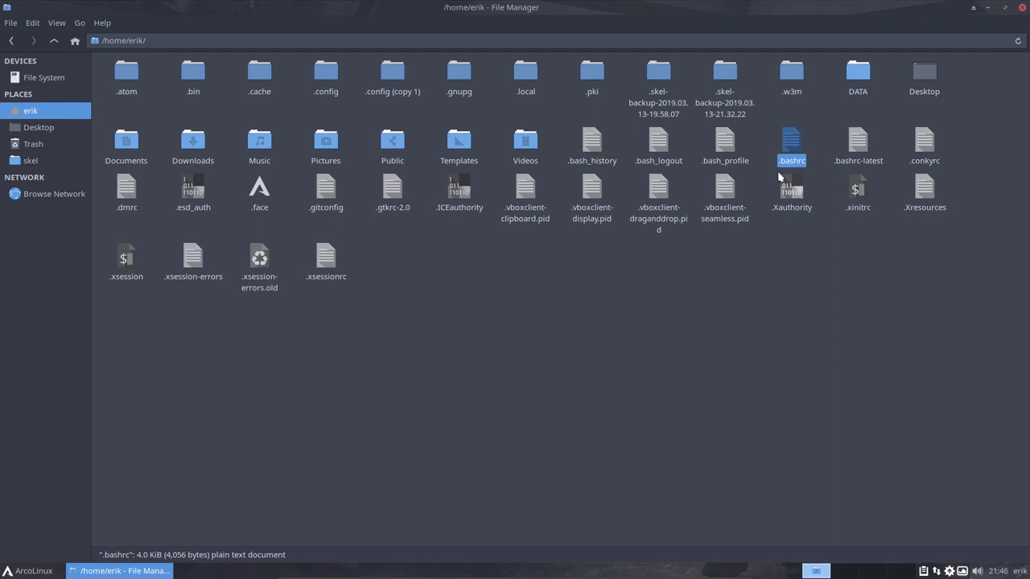
click(689, 315)
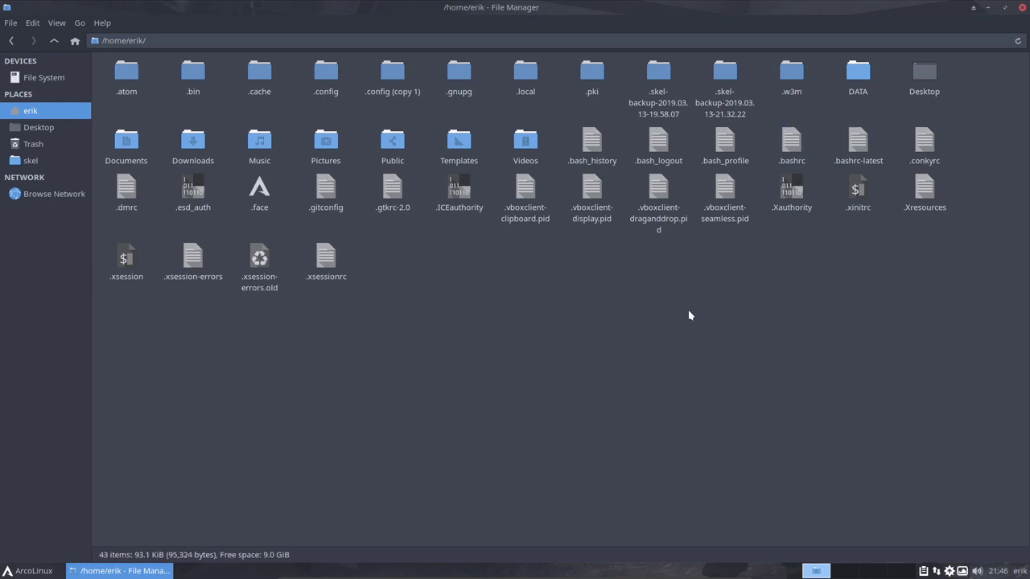
key(ctrl+alt+Return)
text(cb)
key(Return)
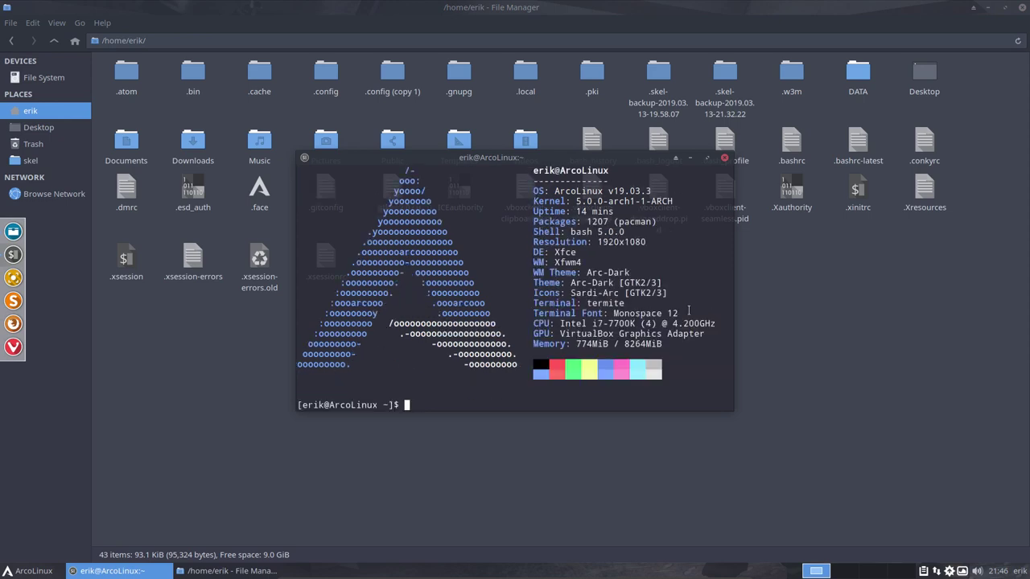
click(726, 158)
- Compare the home folder's .bashrc and .bashrc-latest again, examine the cb alias's /etc/skel copy command, and close Meld
drag(765, 131, 866, 161)
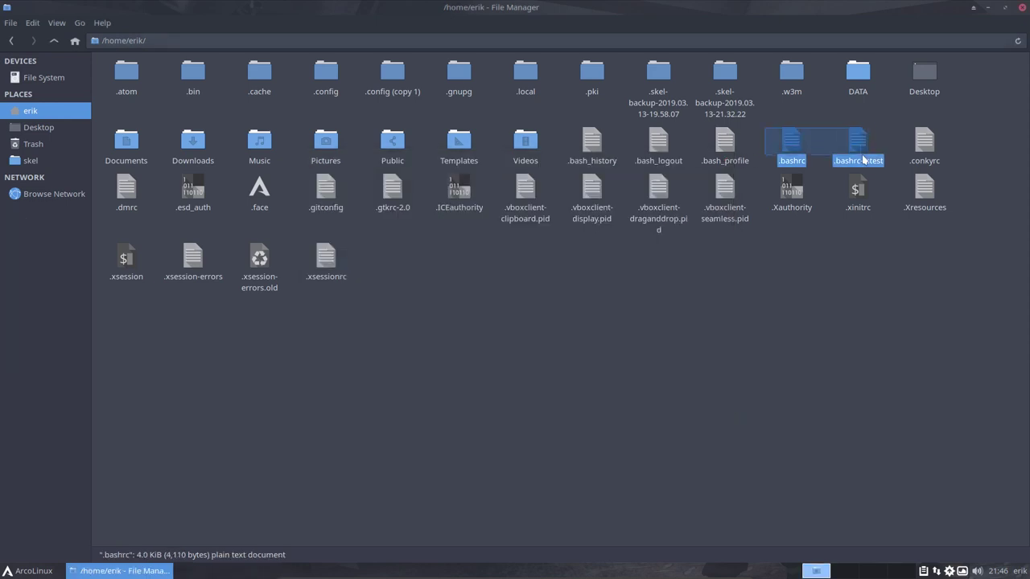
right_click(857, 140)
click(900, 307)
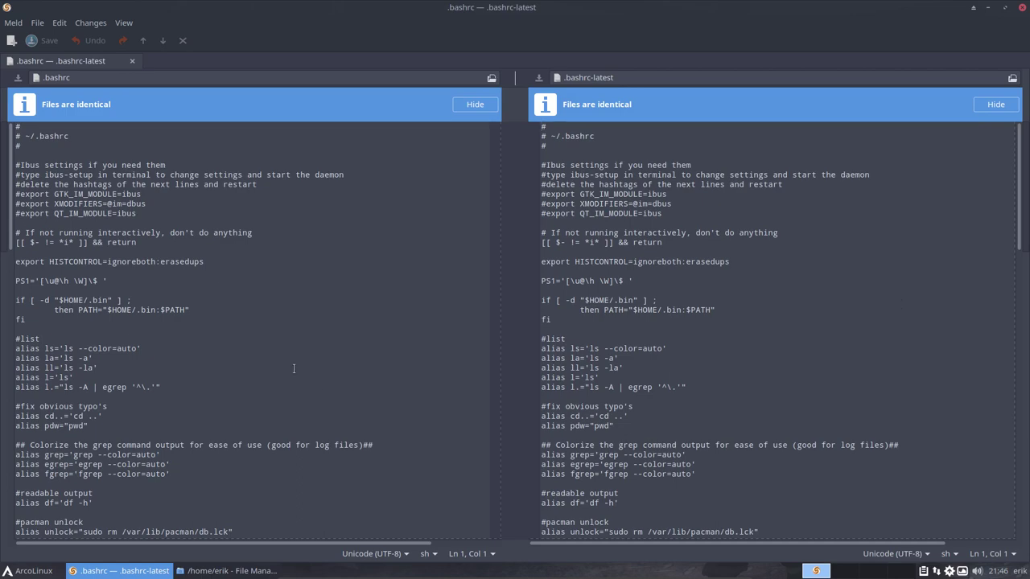
scroll(294, 368, down, 20)
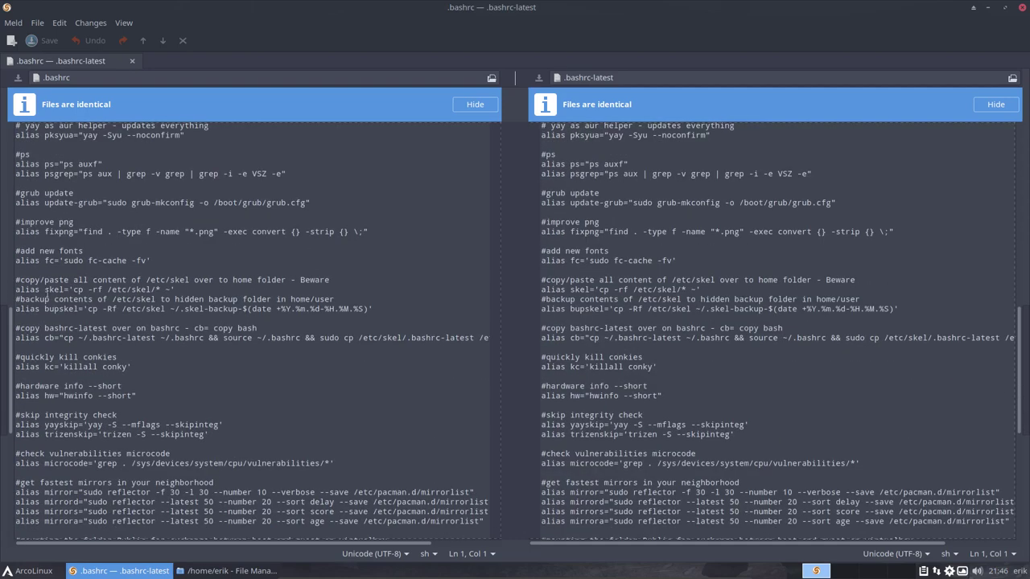
drag(346, 338, 519, 342)
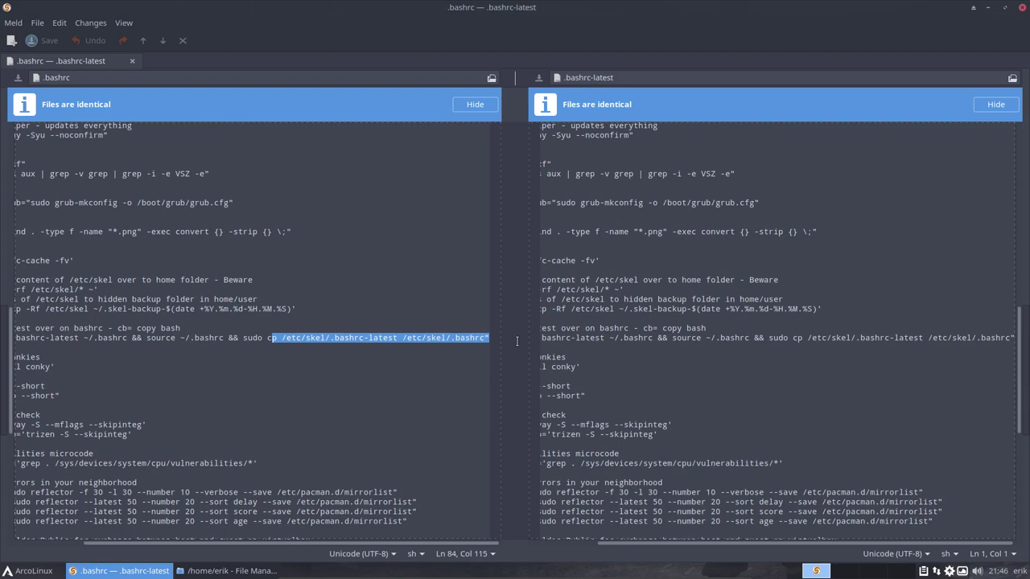
click(1023, 8)
- Open the /etc/skel folder, compare its .bashrc with .bashrc-latest in Meld, and close the comparison
click(32, 160)
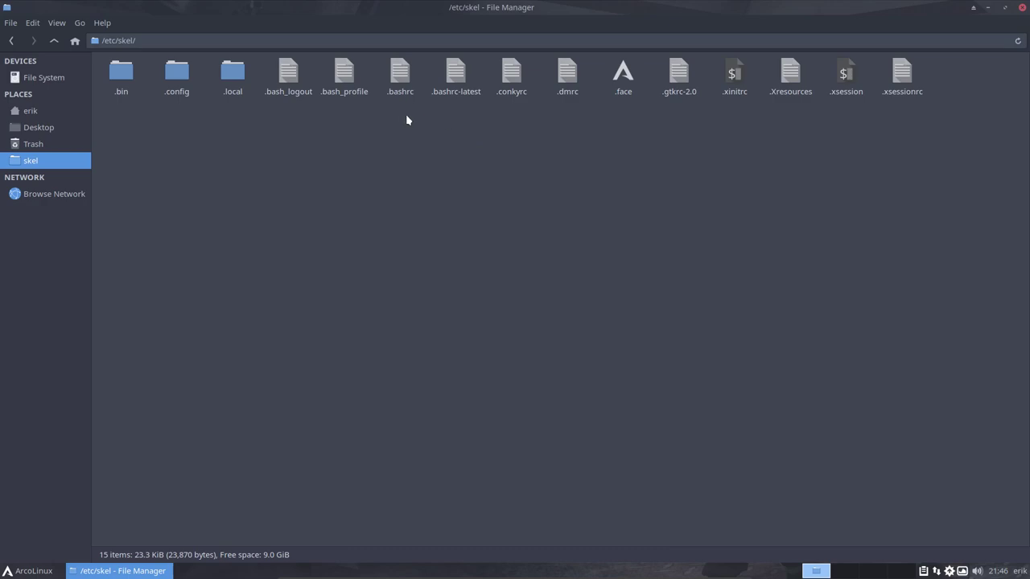
drag(434, 115, 390, 62)
right_click(459, 75)
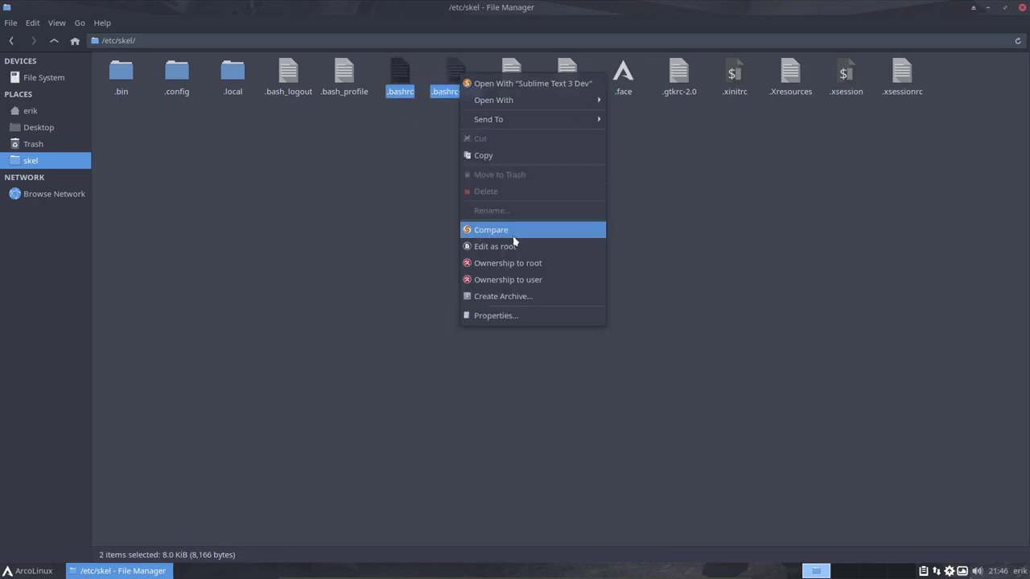
click(511, 234)
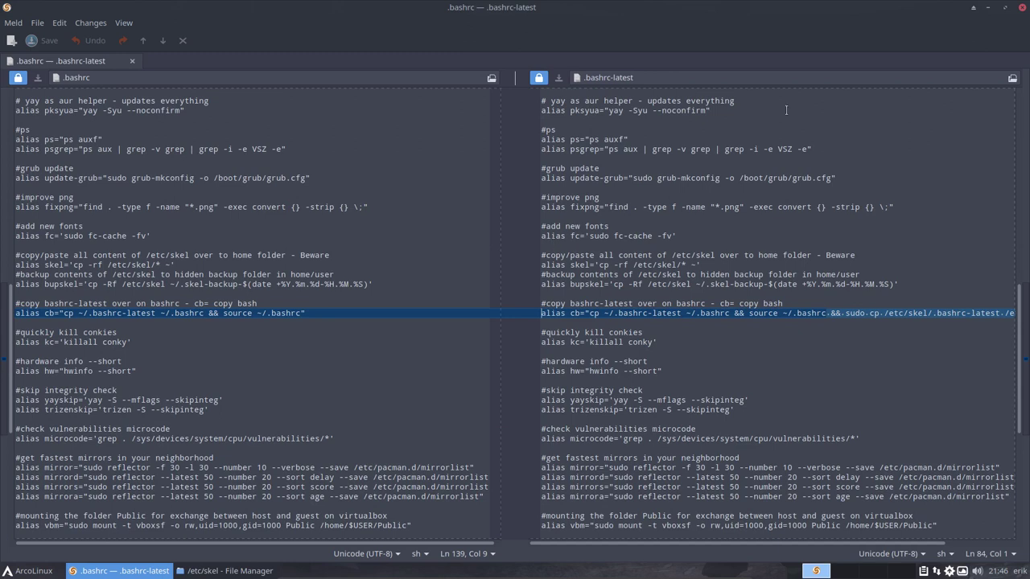
click(1020, 7)
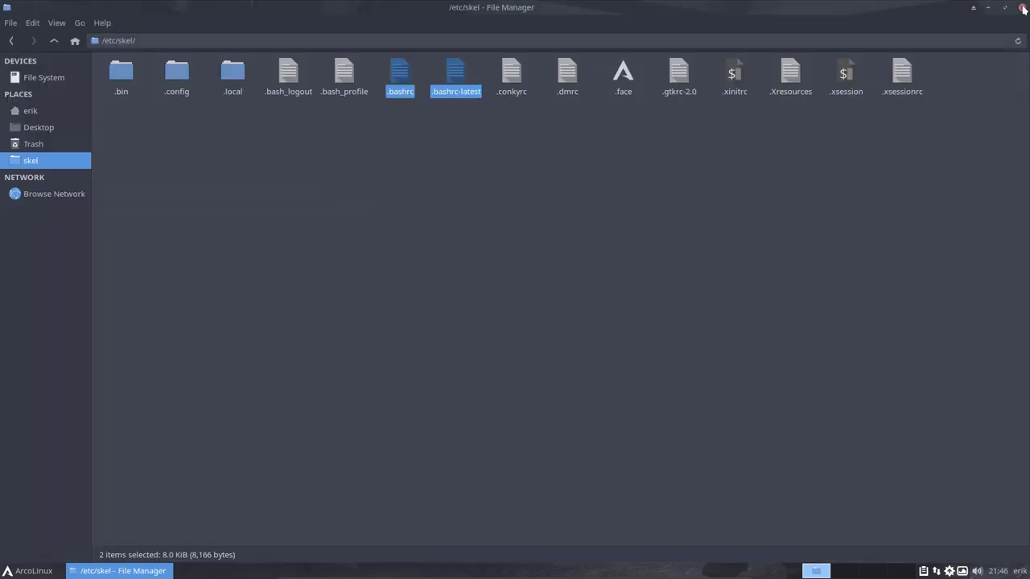
- Run cb in a new terminal, enter the sudo password to update /etc/skel/.bashrc, and close the terminal
key(ctrl+alt+t)
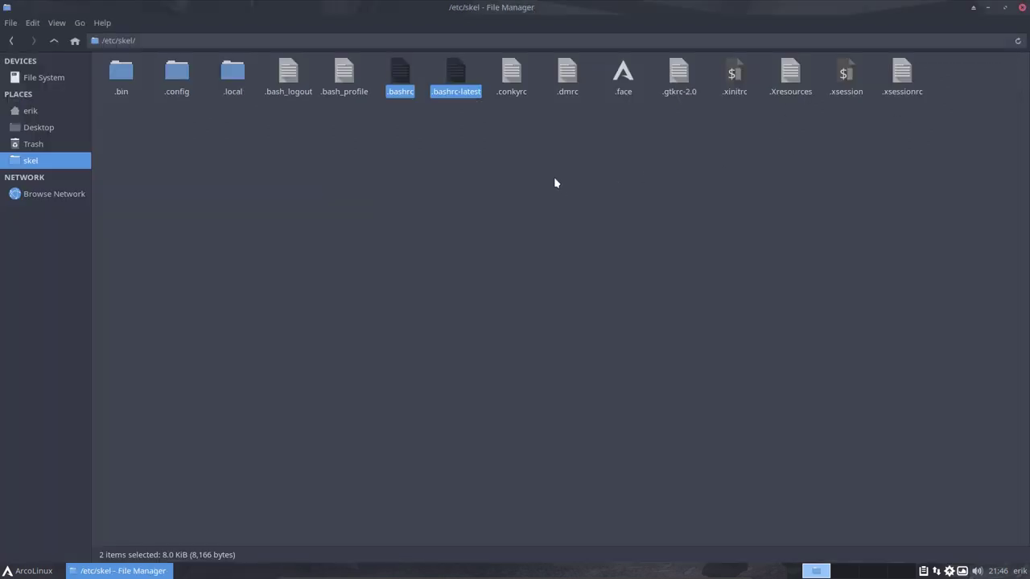
text(cb)
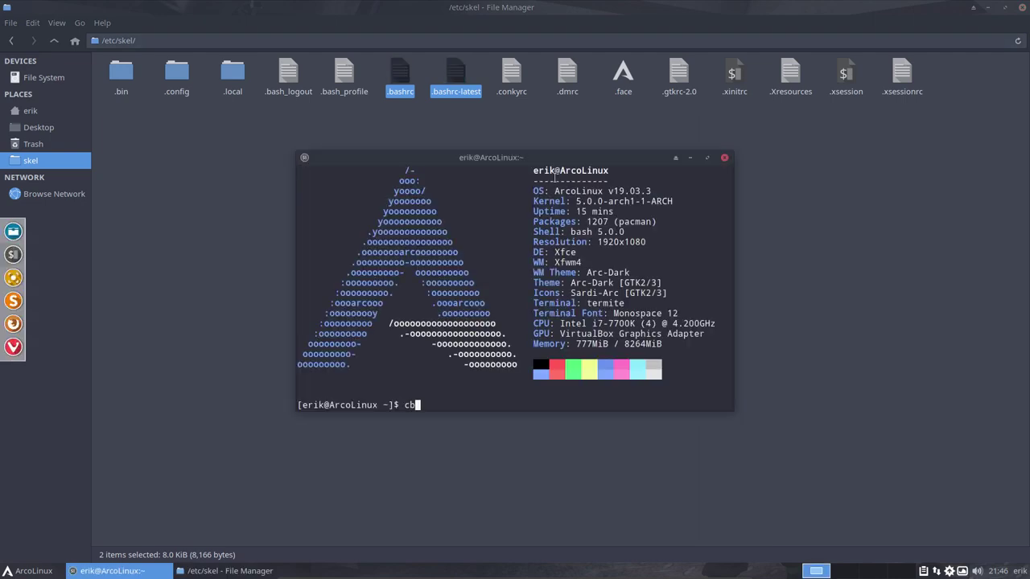
key(Return)
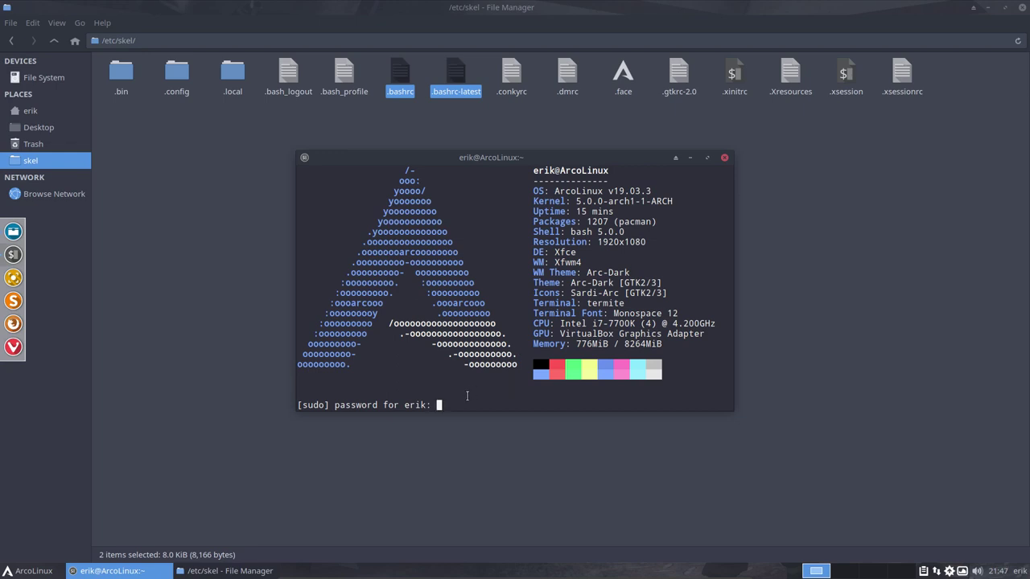
key(Return)
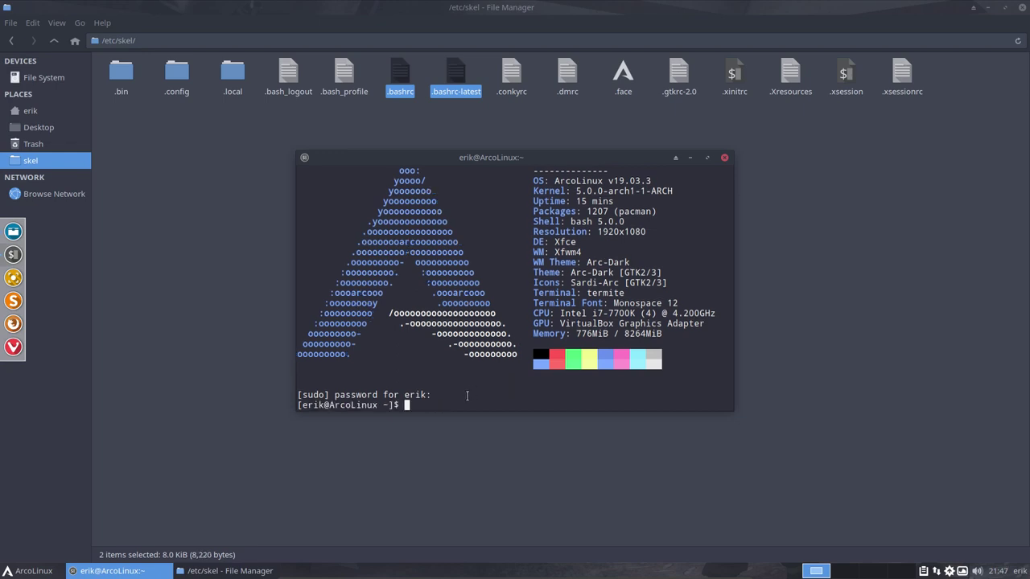
click(725, 158)
- Compare /etc/skel's .bashrc and .bashrc-latest again, close Meld, and select only .bashrc-latest
drag(389, 118, 453, 74)
right_click(453, 74)
click(481, 231)
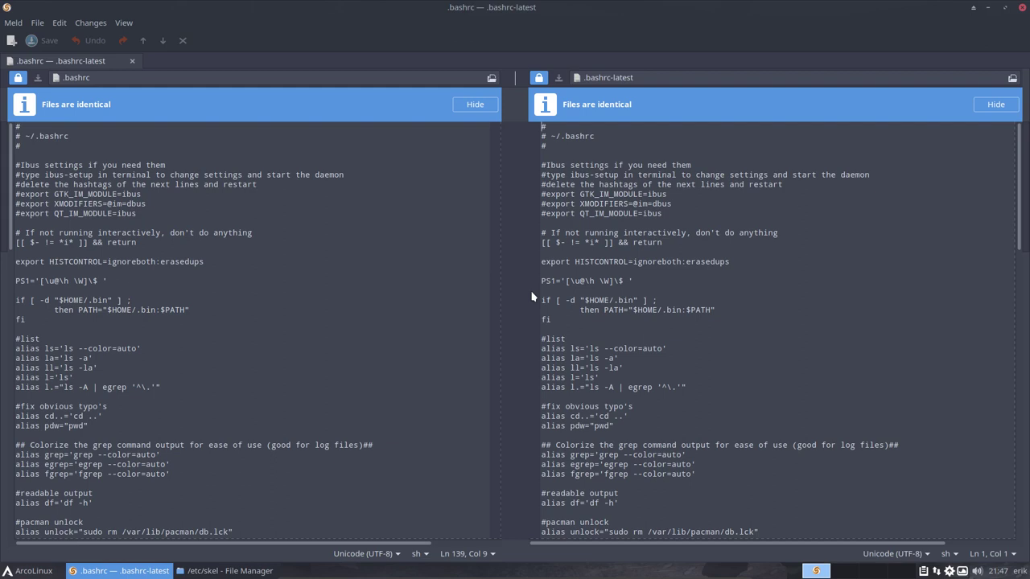
click(1022, 12)
click(463, 147)
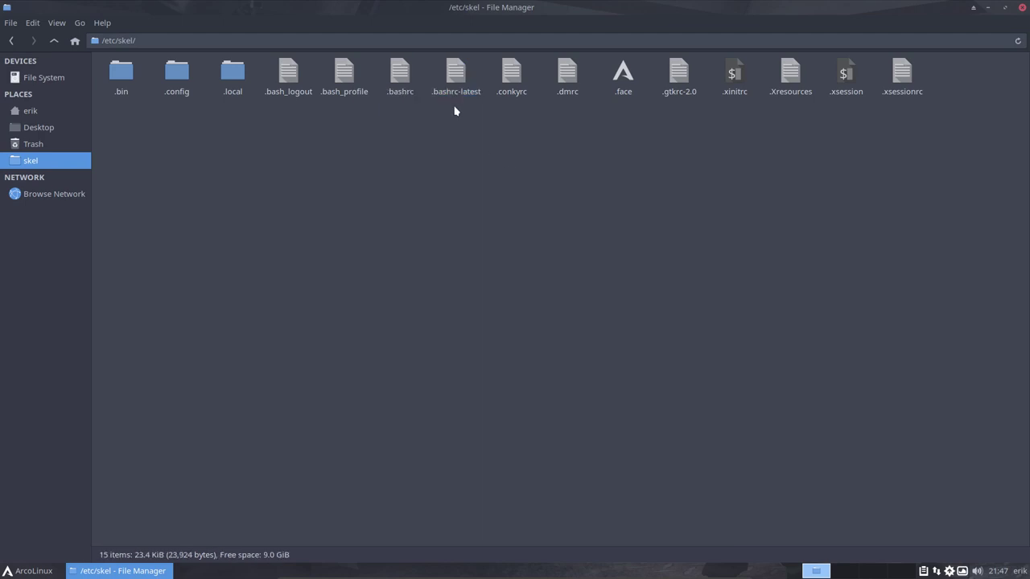
click(454, 80)
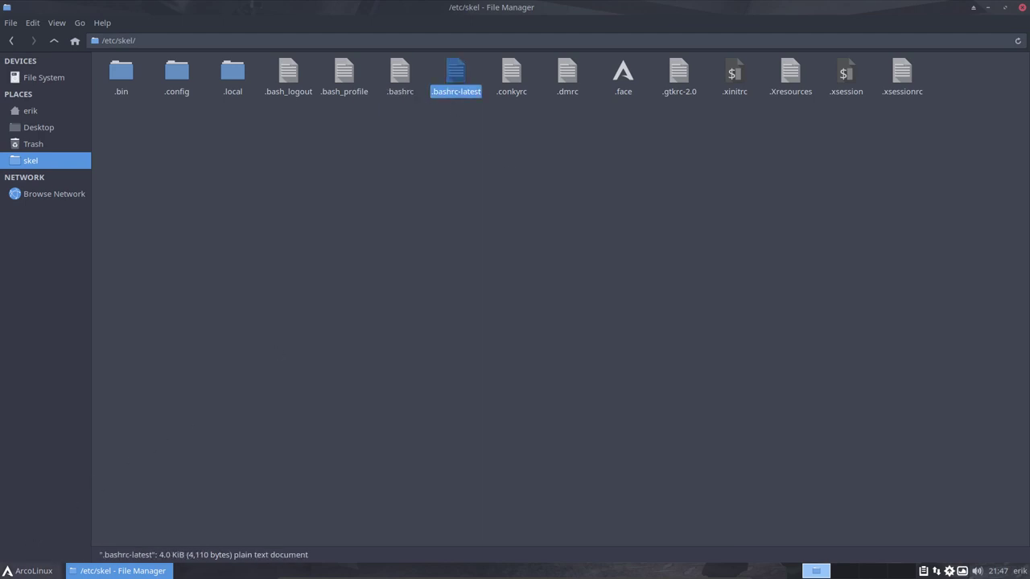
- Switch to the Vivaldi browser and open the ArcoLinux Information home page at arcolinux.info
click(31, 570)
click(235, 285)
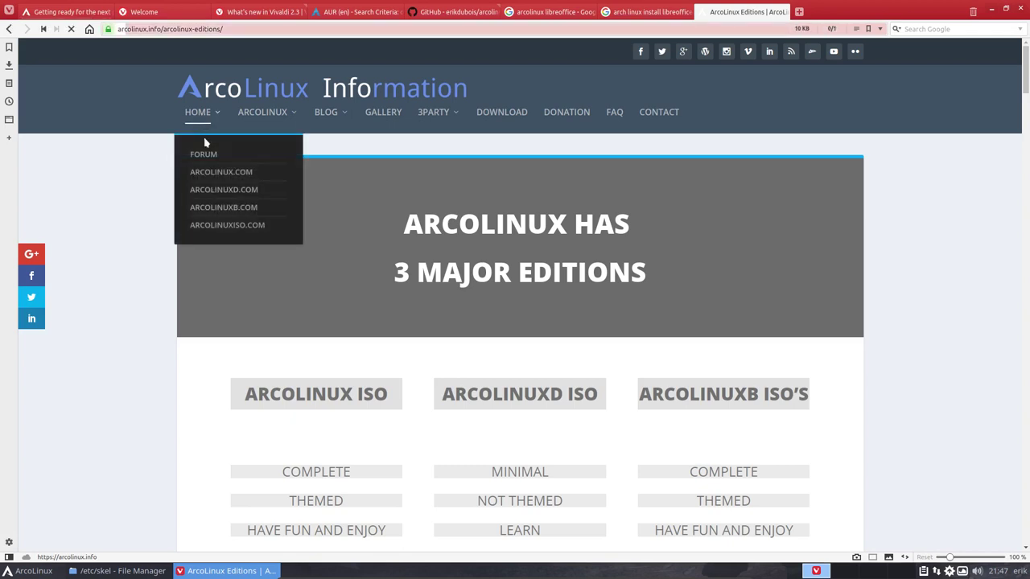
click(202, 117)
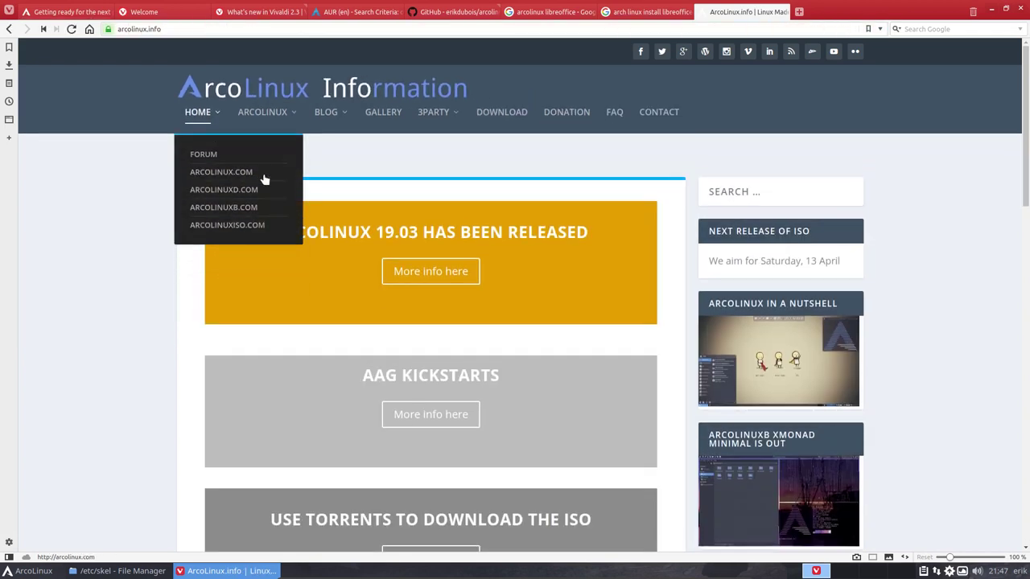
- Go to arcolinux.com from the ArcoLinux Information site and search it for "bashrc personal"
click(233, 173)
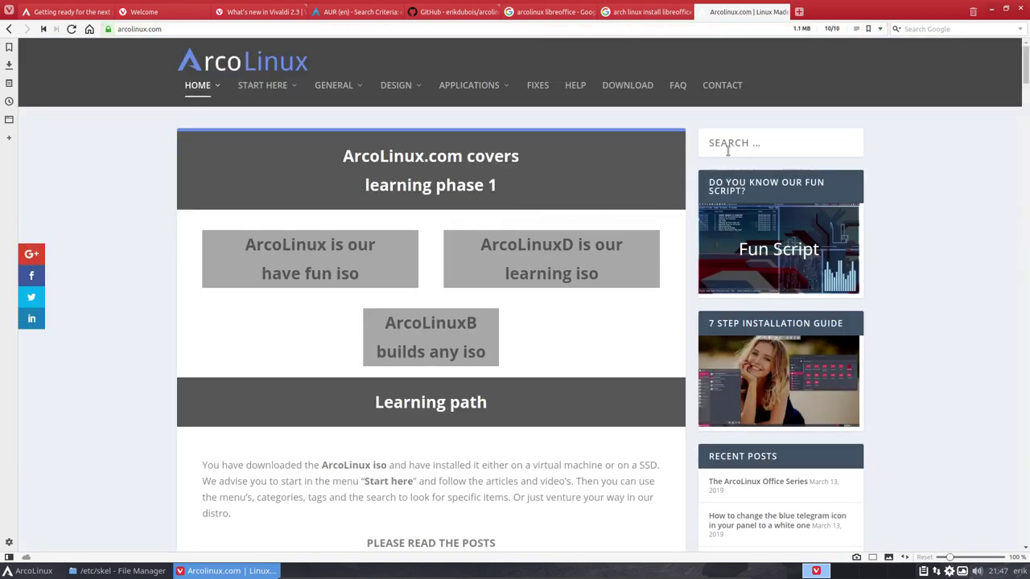
click(735, 150)
text(bashr)
text(c)
text(-)
key(BackSpace)
text(persn)
key(BackSpace)
key(BackSpace)
text(sonal)
key(Return)
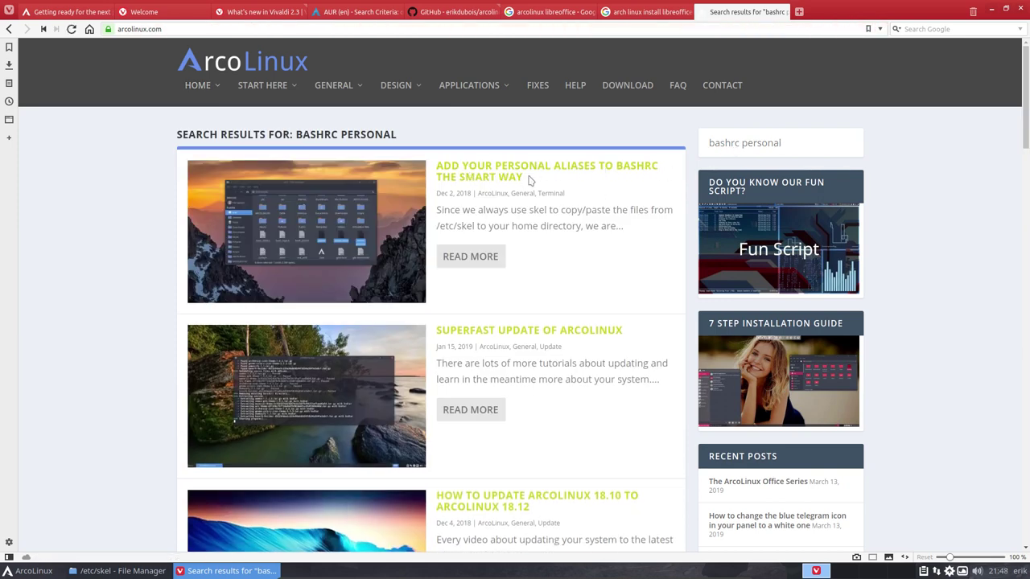
- Minimize the browser, open /etc/skel's .bashrc in Sublime Text, decline the new version download, and maximize the editor
click(990, 10)
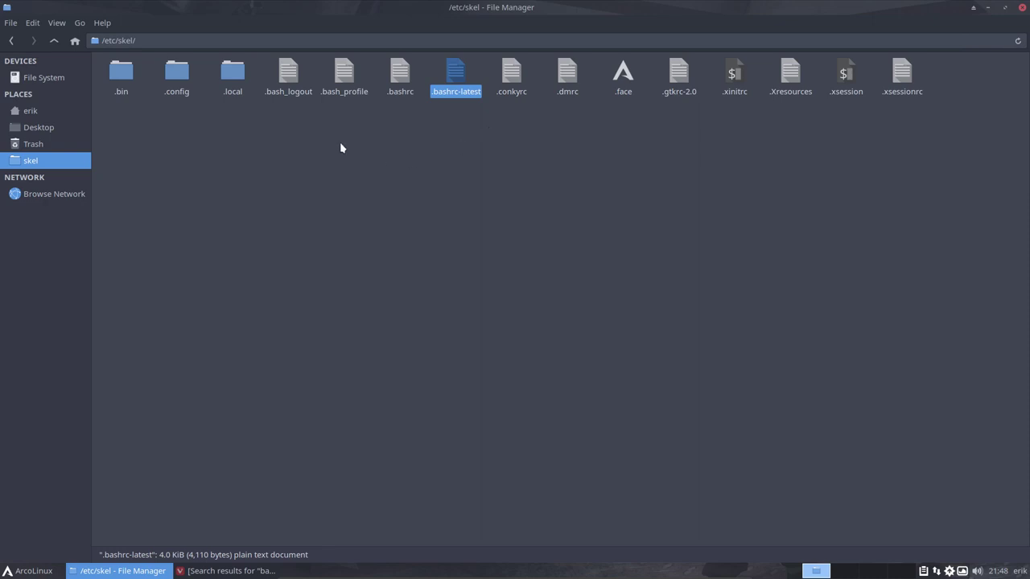
click(402, 79)
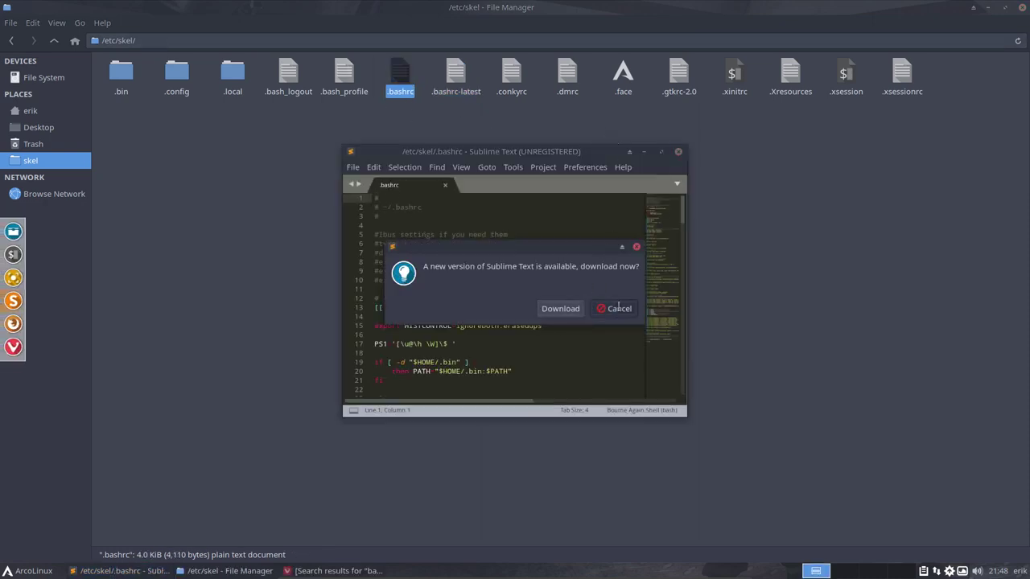
click(615, 309)
click(644, 152)
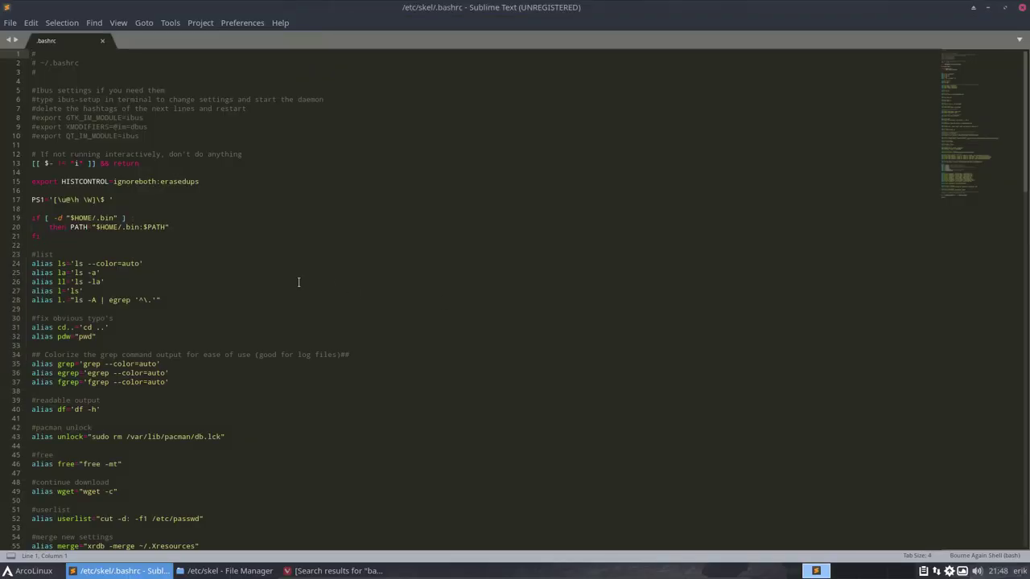
- Highlight both ~/.bashrc-personal references near the end of .bashrc, and close Sublime Text and the file manager
scroll(299, 282, down, 20)
scroll(298, 282, down, 7)
scroll(292, 255, up, 5)
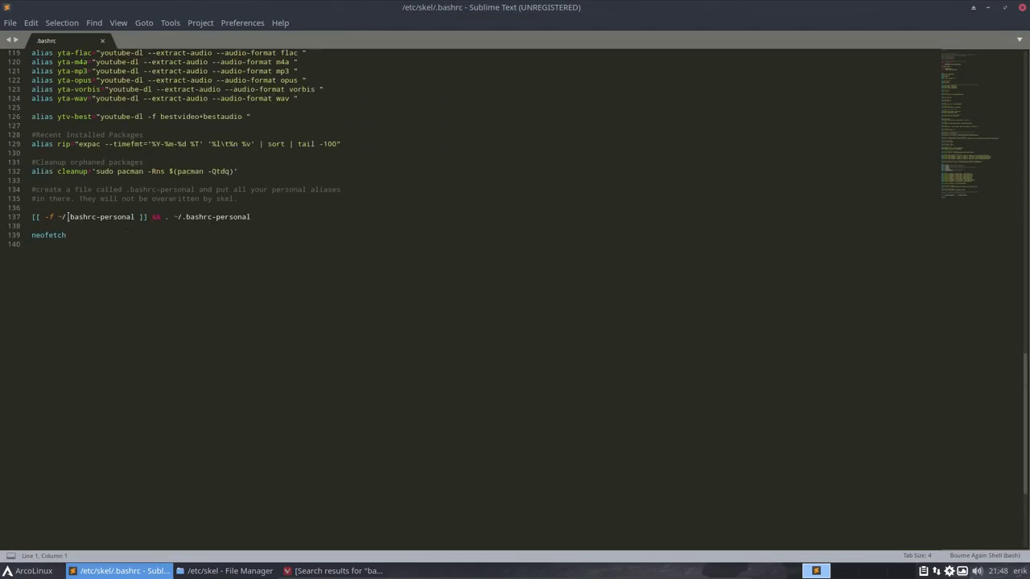
drag(47, 217, 136, 217)
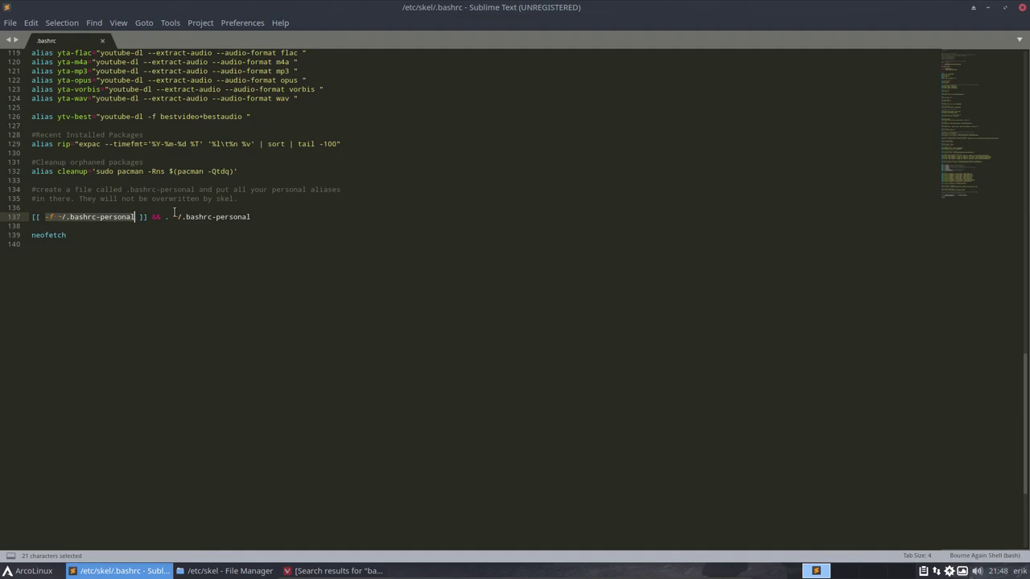
drag(175, 216, 291, 223)
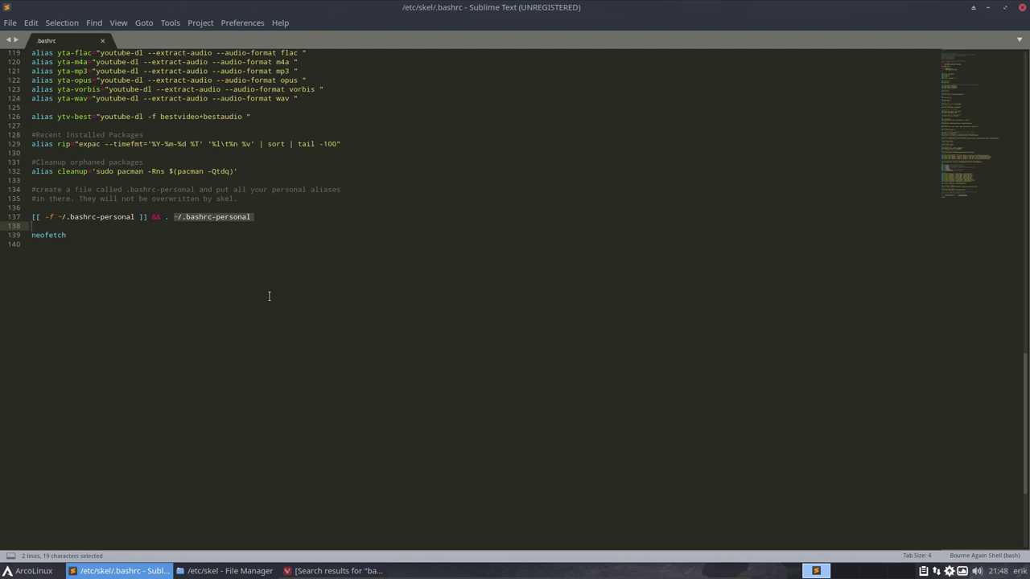
click(1024, 10)
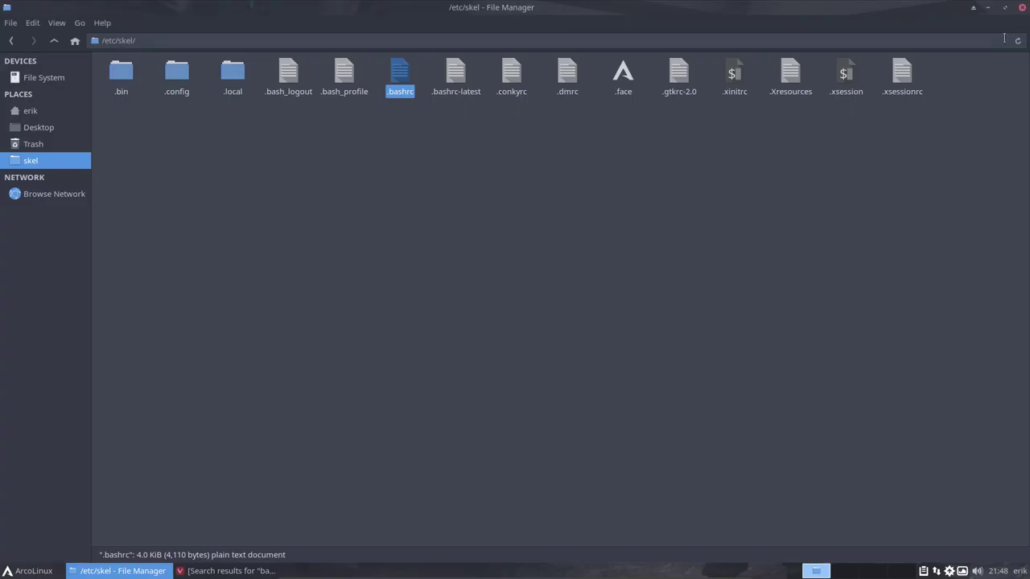
click(1022, 8)
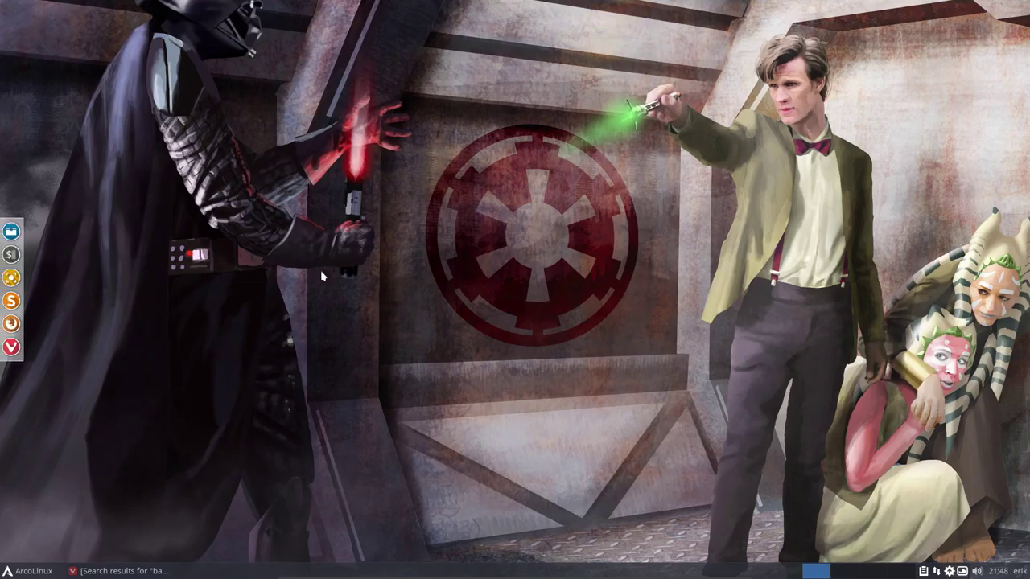
- Browse the Graphics and Office application categories in the ArcoLinux launcher and dismiss it
click(36, 571)
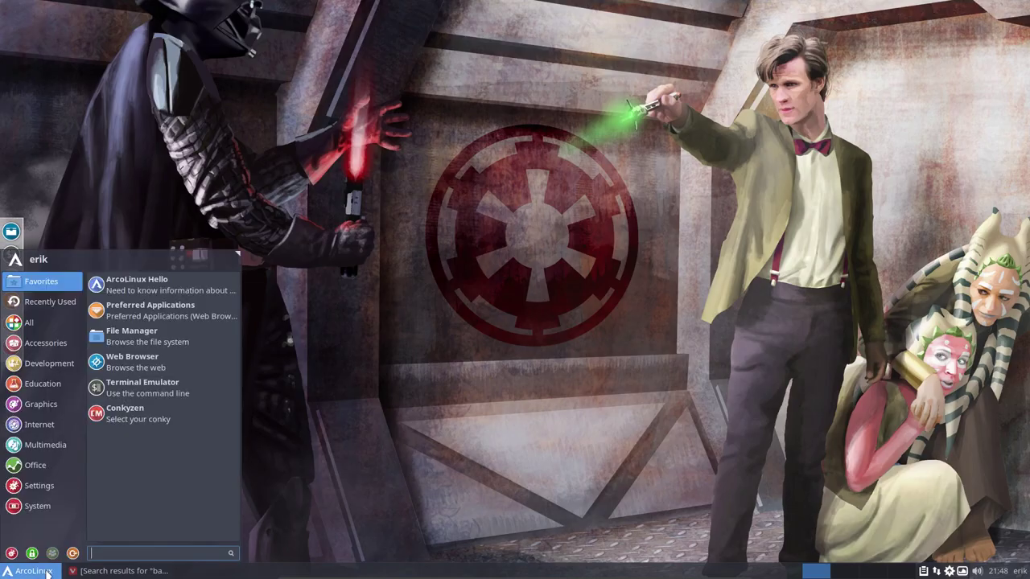
click(56, 411)
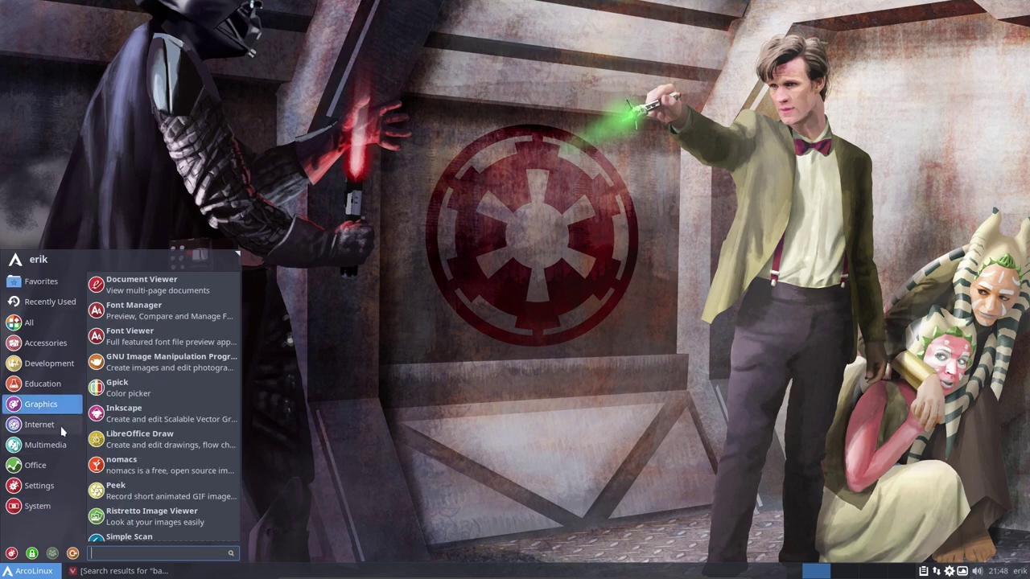
mouse_move(60, 448)
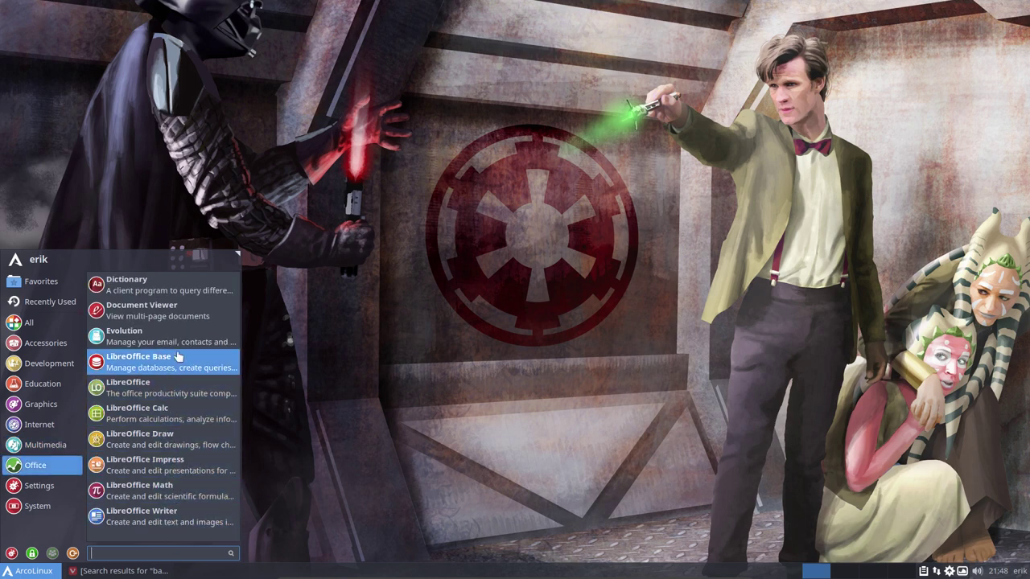
click(312, 313)
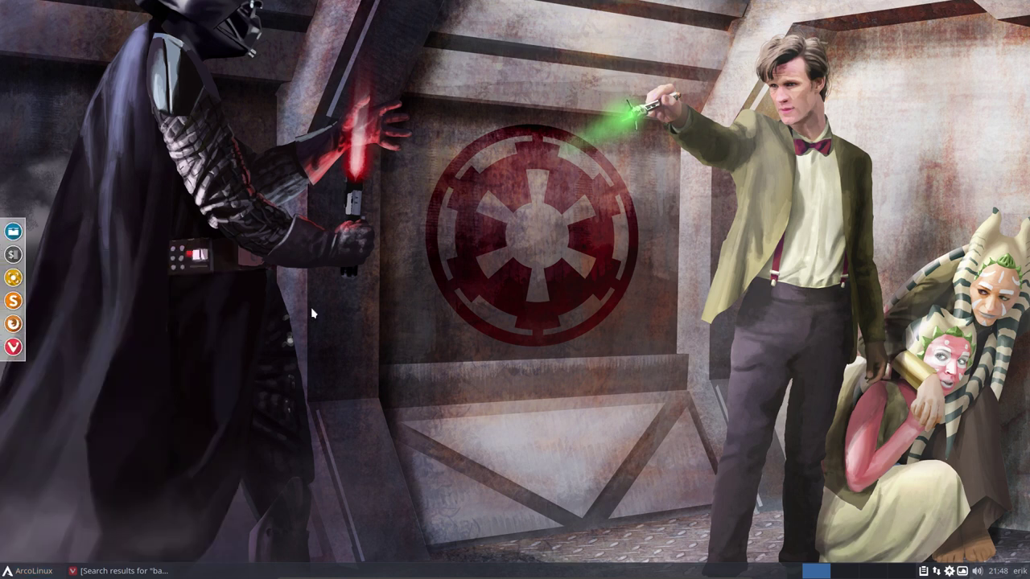